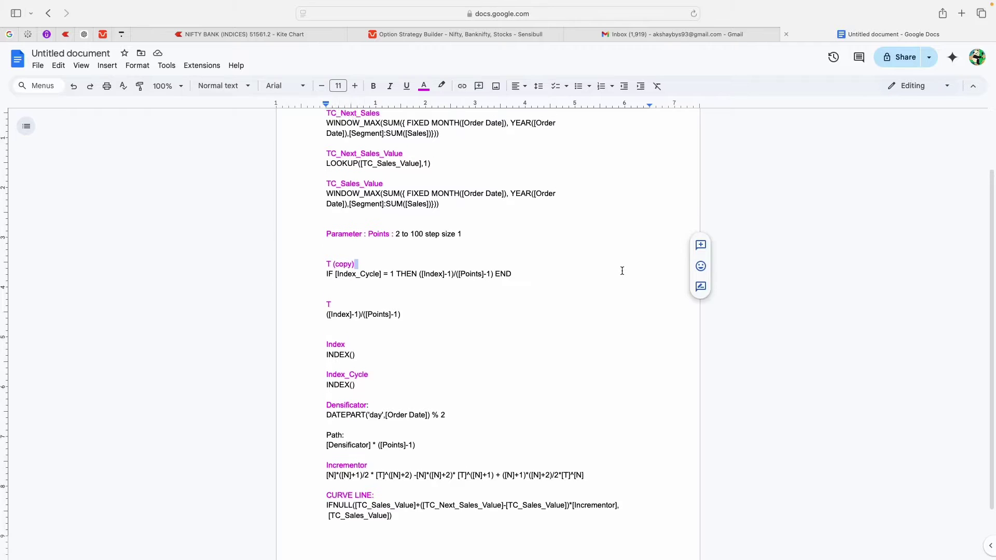
Step: Examine the TC_Next_Sales heading and its WINDOW_MAX formula, including the [Segment] and SUM([Sales]) parts
{"action": "left_click", "coordinate": [621, 270]}
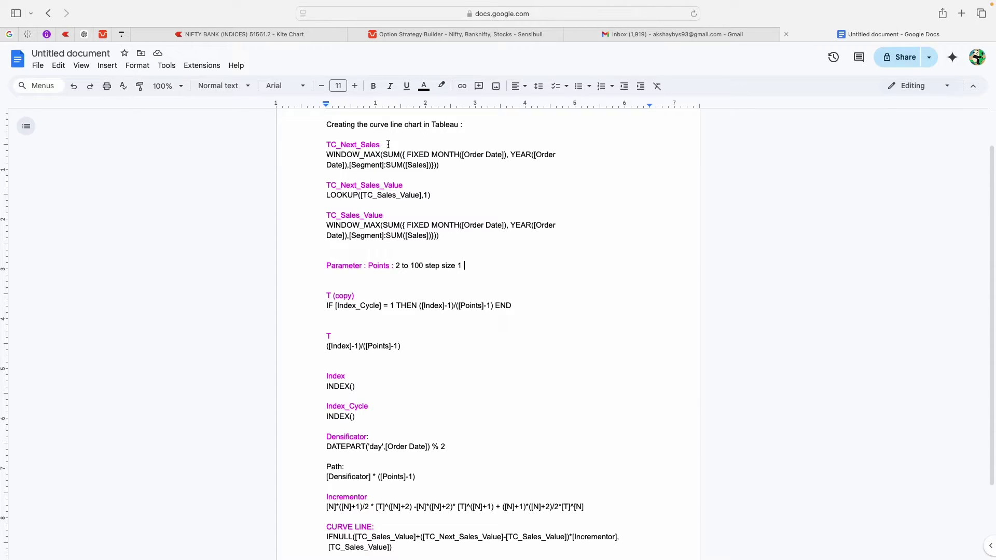
{"action": "left_click_drag", "start_coordinate": [327, 145], "coordinate": [384, 145]}
{"action": "left_click", "coordinate": [372, 145]}
{"action": "double_click", "coordinate": [372, 146]}
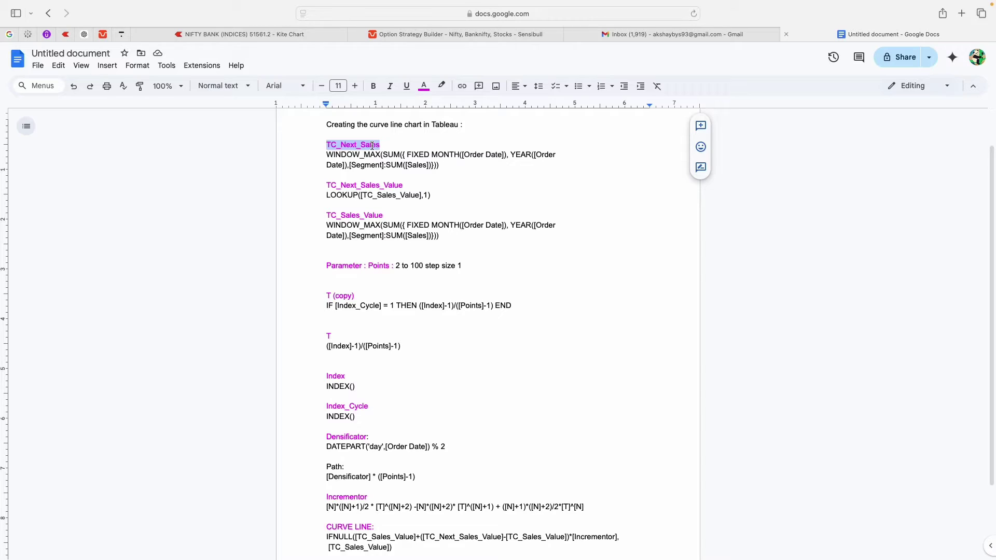
{"action": "left_click", "coordinate": [372, 145]}
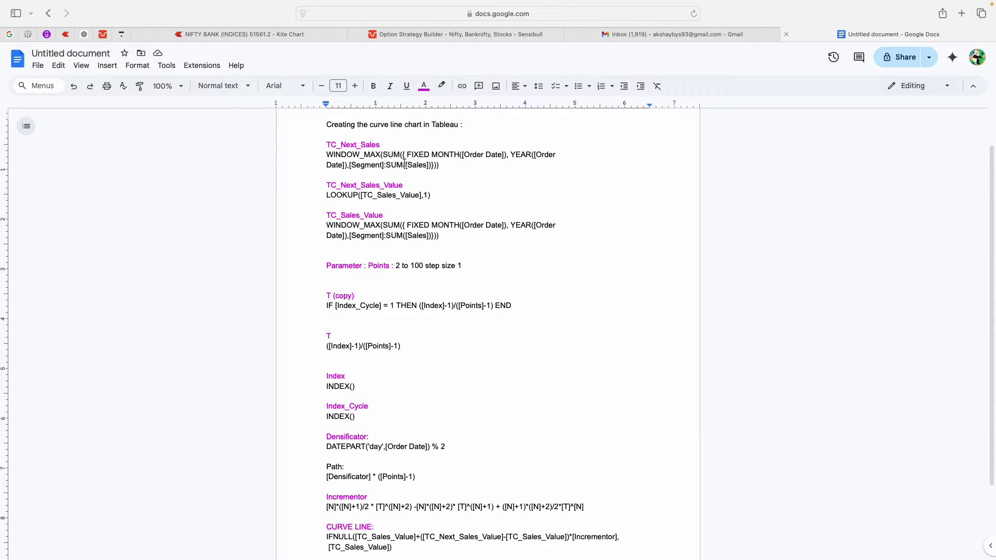
{"action": "left_click_drag", "start_coordinate": [391, 165], "coordinate": [428, 166]}
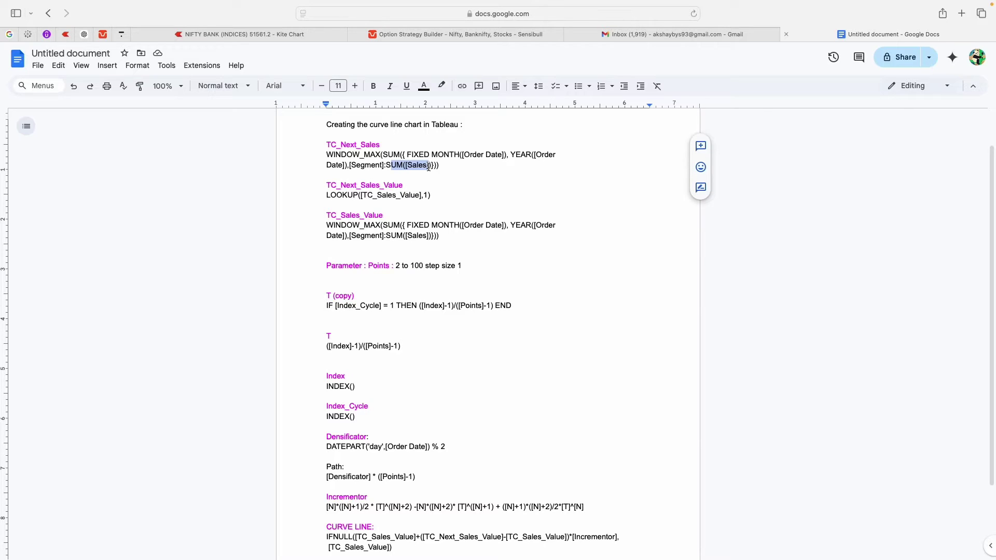
{"action": "left_click", "coordinate": [453, 154]}
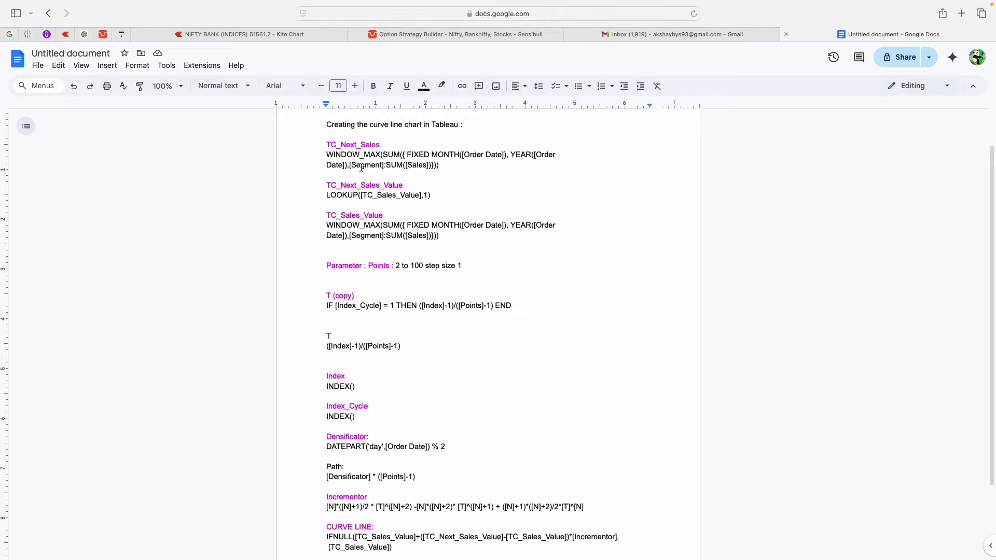
{"action": "left_click_drag", "start_coordinate": [350, 165], "coordinate": [384, 168]}
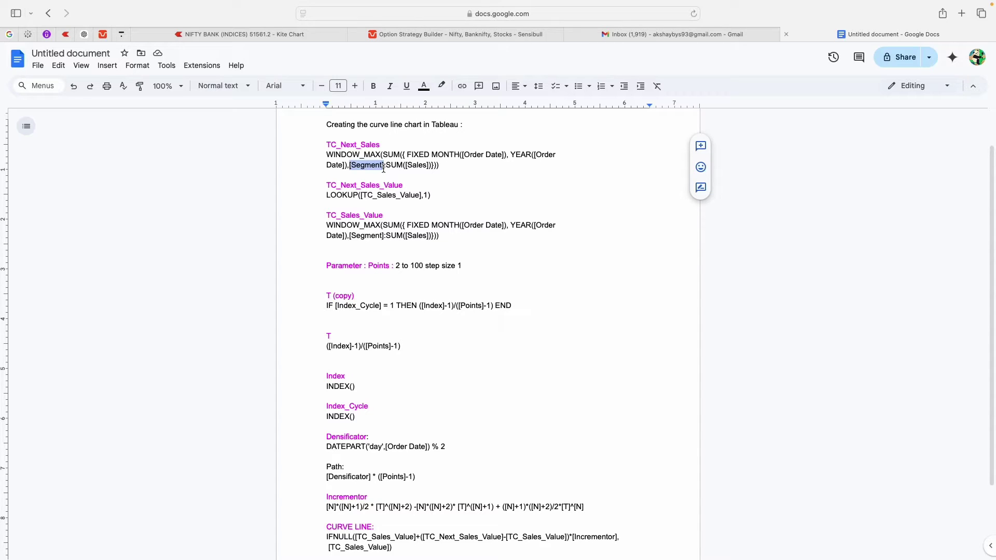
{"action": "left_click", "coordinate": [384, 167]}
{"action": "left_click_drag", "start_coordinate": [384, 166], "coordinate": [350, 165]}
{"action": "left_click", "coordinate": [383, 166]}
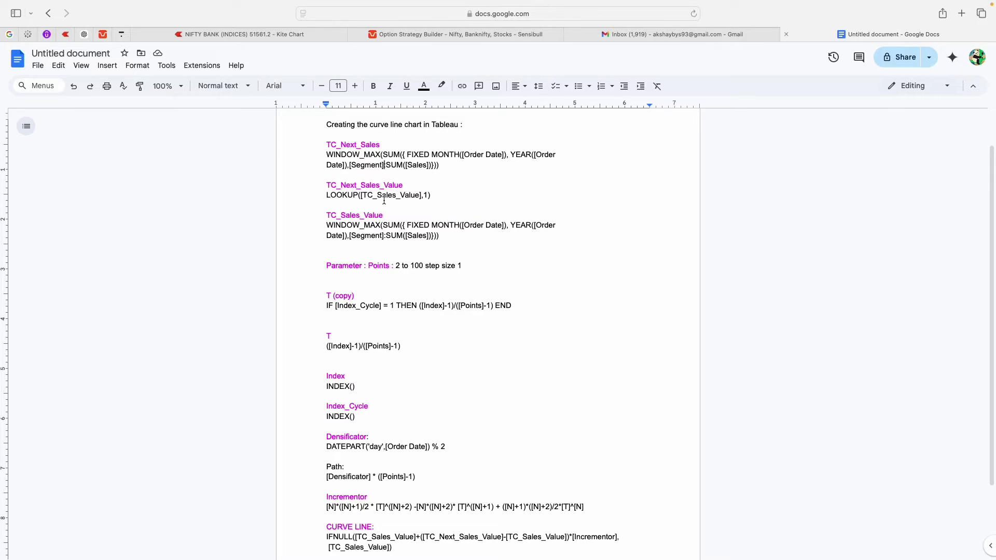
{"action": "triple_click", "coordinate": [440, 165]}
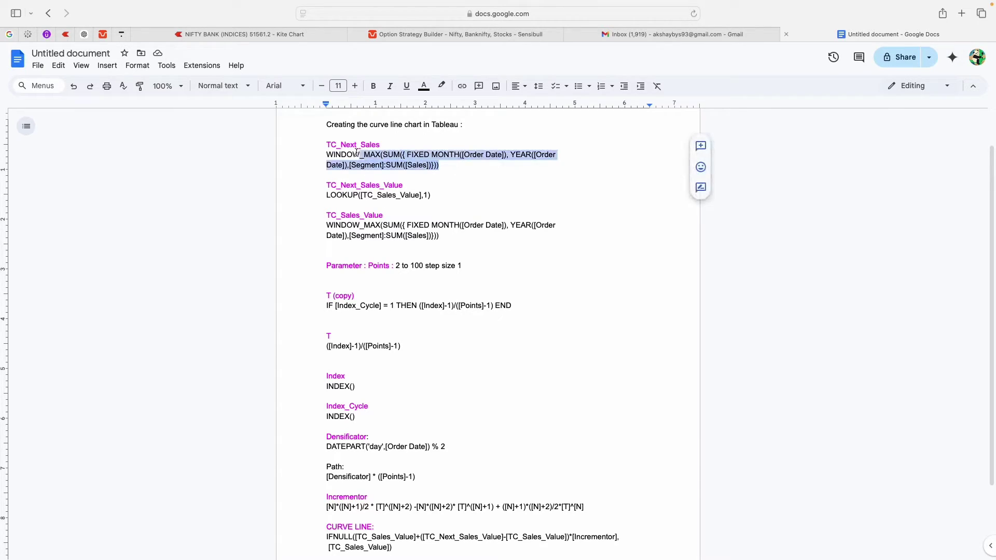
{"action": "left_click_drag", "start_coordinate": [335, 154], "coordinate": [326, 155]}
Step: Rename the TC_Next_Sales heading above the first WINDOW_MAX formula as TC_Sales_Value
{"action": "left_click", "coordinate": [354, 146]}
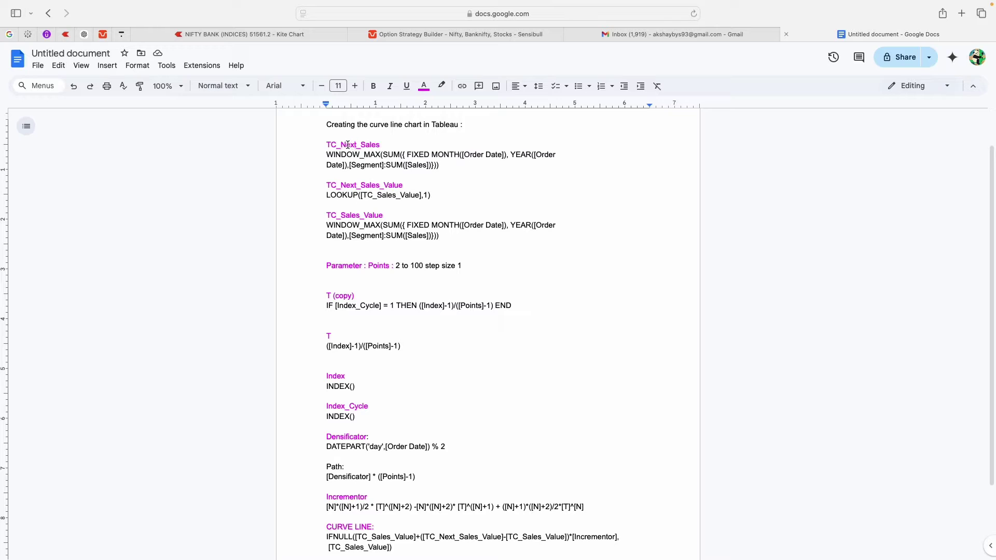
{"action": "double_click", "coordinate": [347, 145]}
{"action": "left_click", "coordinate": [347, 145]}
{"action": "left_click_drag", "start_coordinate": [357, 144], "coordinate": [342, 145]}
{"action": "key", "text": "BackSpace"}
{"action": "left_click", "coordinate": [360, 145]}
{"action": "type", "text": "_"}
{"action": "key", "text": "BackSpace"}
{"action": "key", "text": "BackSpace"}
{"action": "key", "text": "BackSpace"}
{"action": "key", "text": "BackSpace"}
{"action": "key", "text": "BackSpace"}
{"action": "key", "text": "BackSpace"}
{"action": "type", "text": "Sales_Value"}
Step: Review the TC_Next_Sales_Value lookup, the Points parameter range and the T formula
{"action": "left_click_drag", "start_coordinate": [342, 195], "coordinate": [386, 187]}
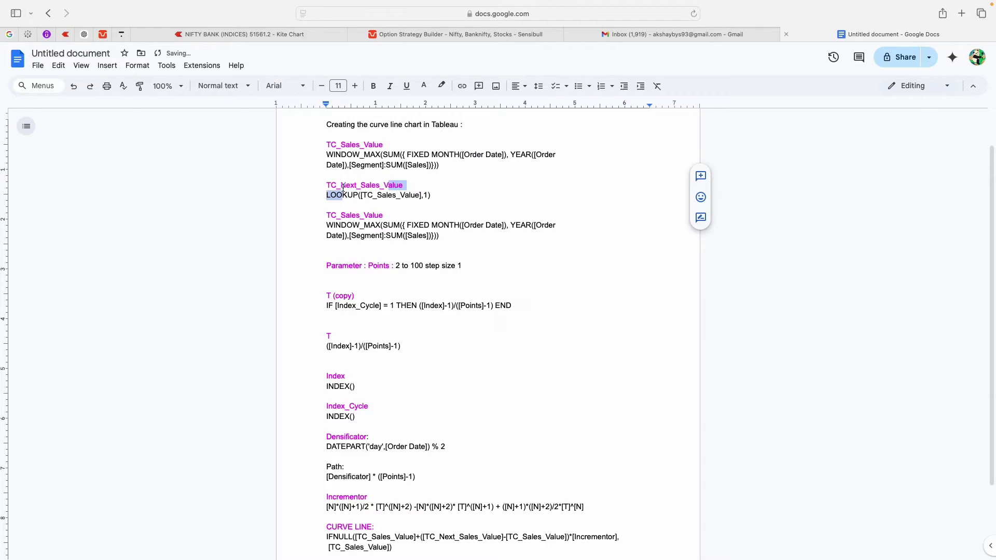
{"action": "left_click", "coordinate": [388, 215]}
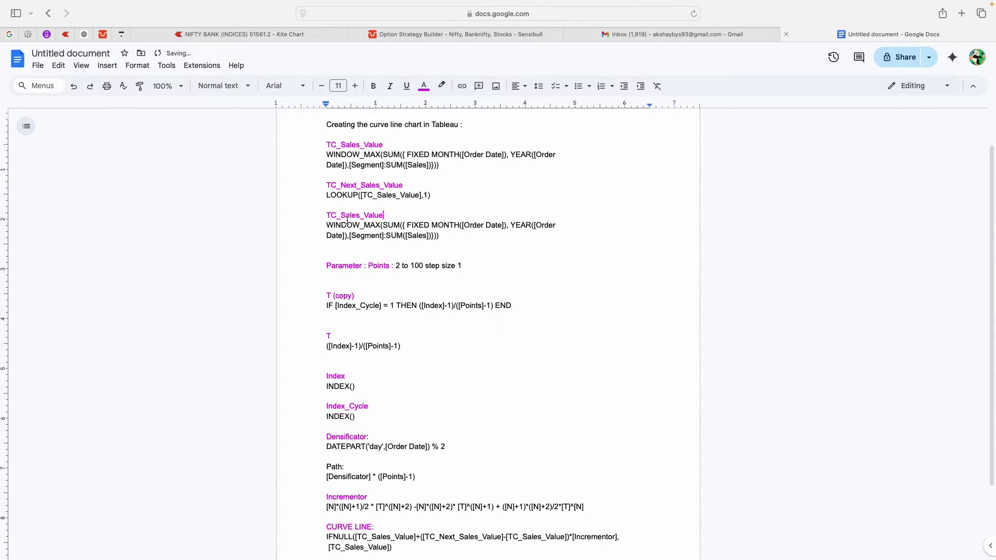
{"action": "scroll", "coordinate": [347, 221], "scroll_direction": "down", "scroll_amount": 1}
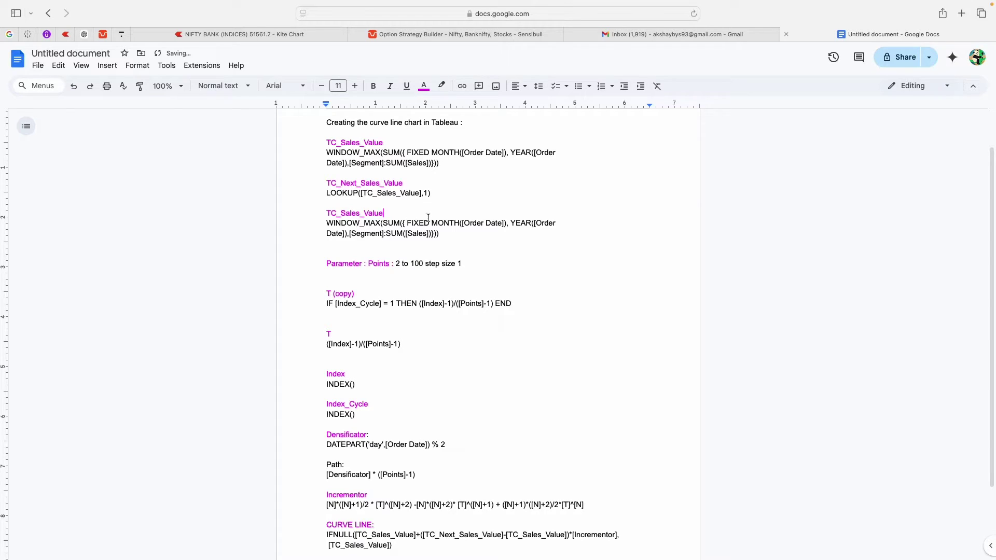
{"action": "scroll", "coordinate": [440, 236], "scroll_direction": "down", "scroll_amount": 2}
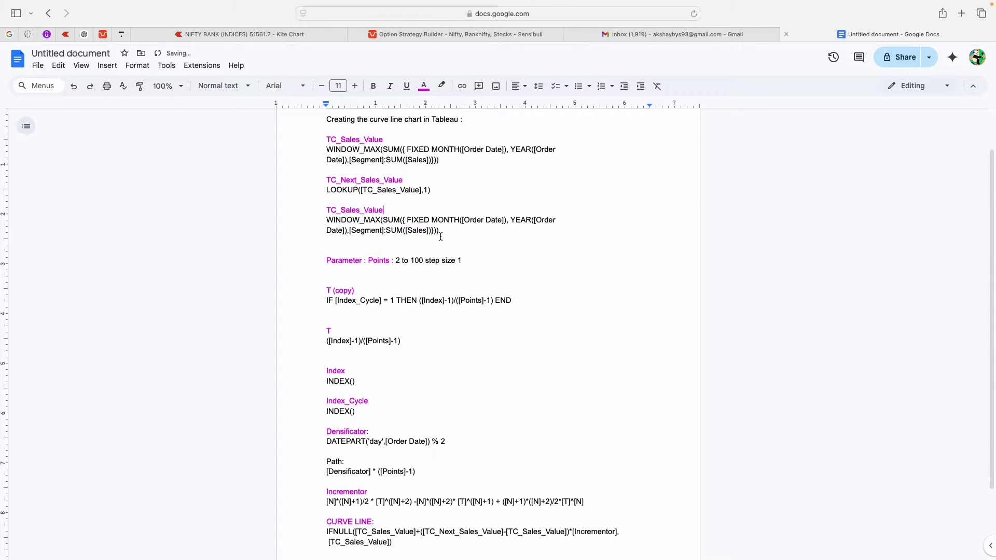
{"action": "scroll", "coordinate": [440, 237], "scroll_direction": "down", "scroll_amount": 3}
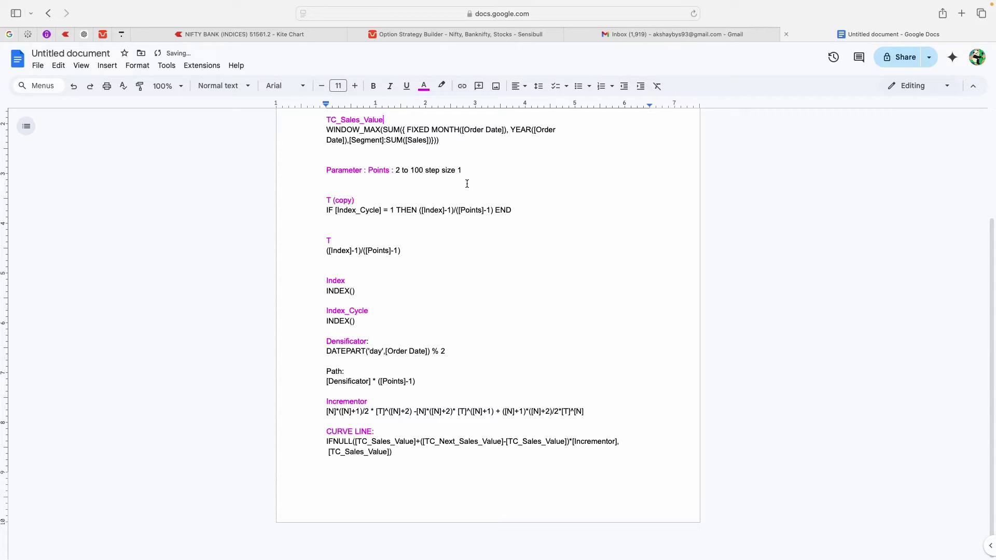
{"action": "scroll", "coordinate": [397, 171], "scroll_direction": "up", "scroll_amount": 3}
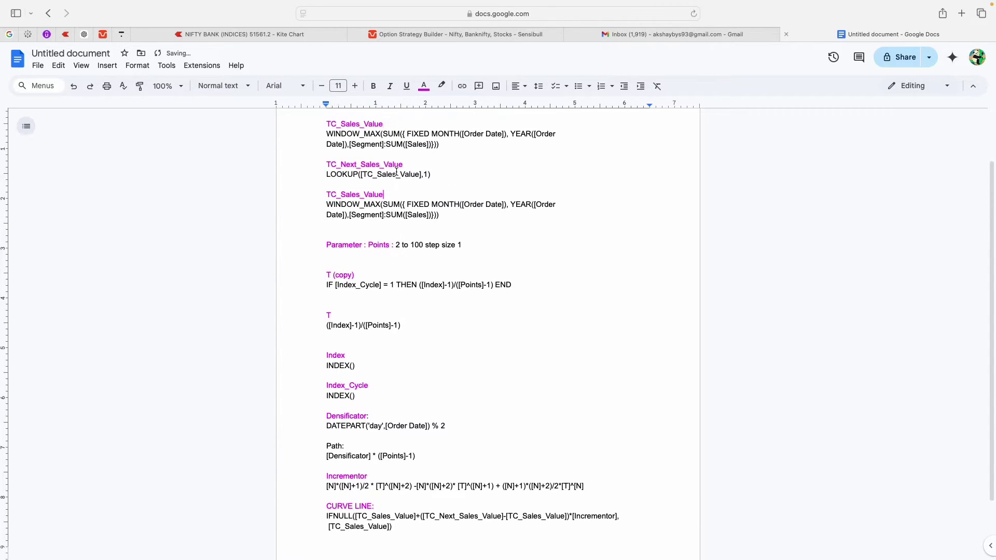
{"action": "scroll", "coordinate": [360, 310], "scroll_direction": "down", "scroll_amount": 3}
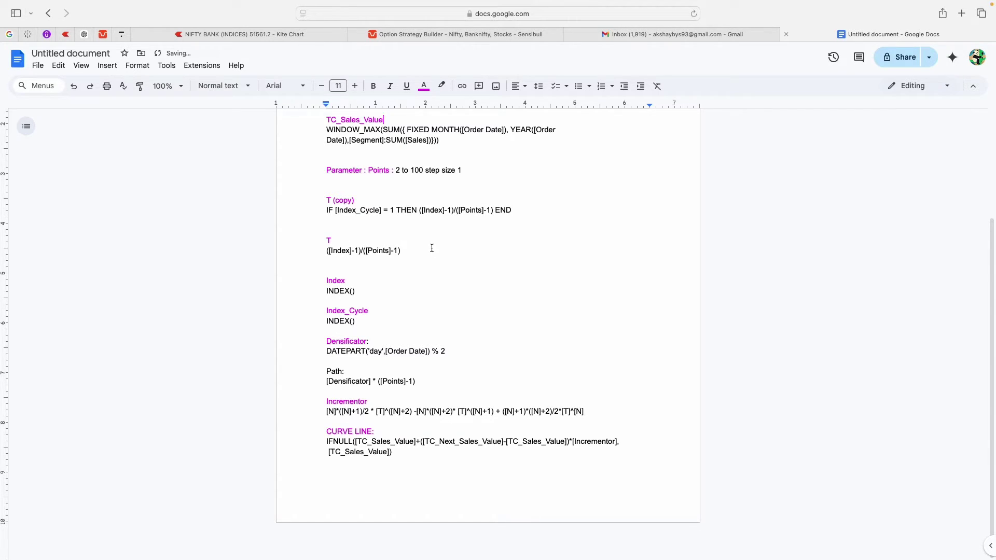
{"action": "left_click_drag", "start_coordinate": [402, 250], "coordinate": [329, 251]}
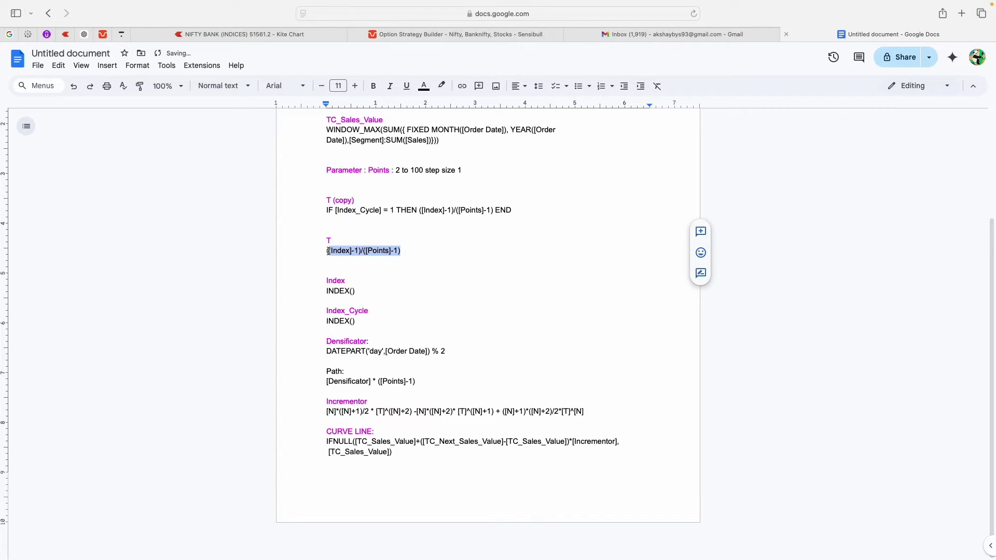
{"action": "left_click_drag", "start_coordinate": [400, 170], "coordinate": [424, 170]}
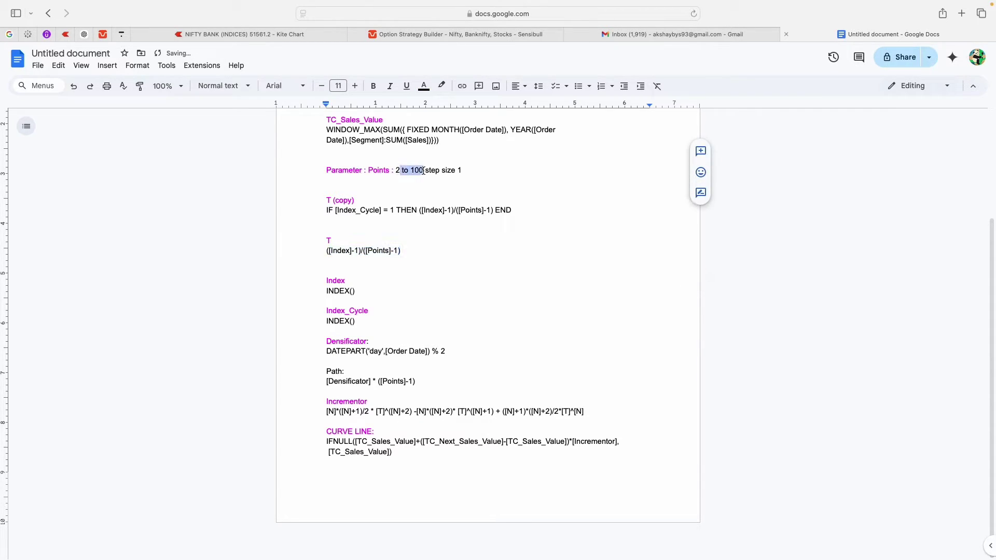
{"action": "left_click_drag", "start_coordinate": [355, 251], "coordinate": [348, 252]}
{"action": "left_click", "coordinate": [349, 251]}
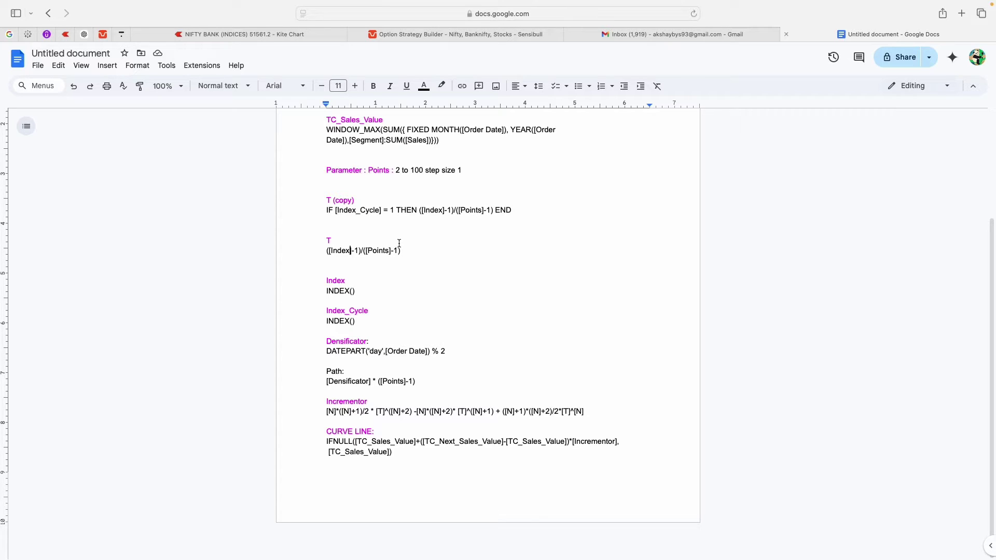
Step: Examine the Index and Index_Cycle entries and the Densificator's DATEPART formula with its % 2 part
{"action": "left_click_drag", "start_coordinate": [364, 292], "coordinate": [346, 315]}
{"action": "left_click", "coordinate": [357, 352]}
{"action": "left_click_drag", "start_coordinate": [341, 352], "coordinate": [368, 352]}
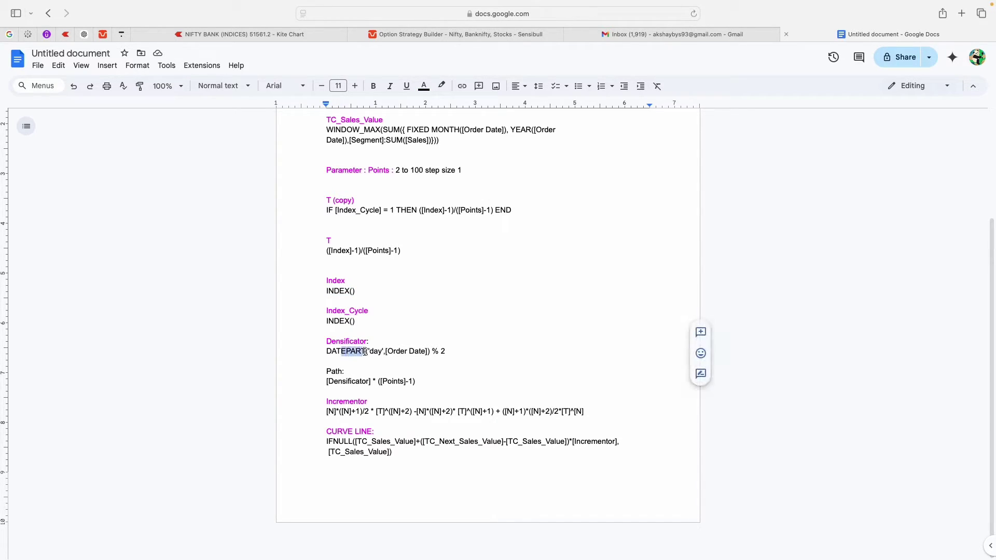
{"action": "left_click", "coordinate": [377, 351]}
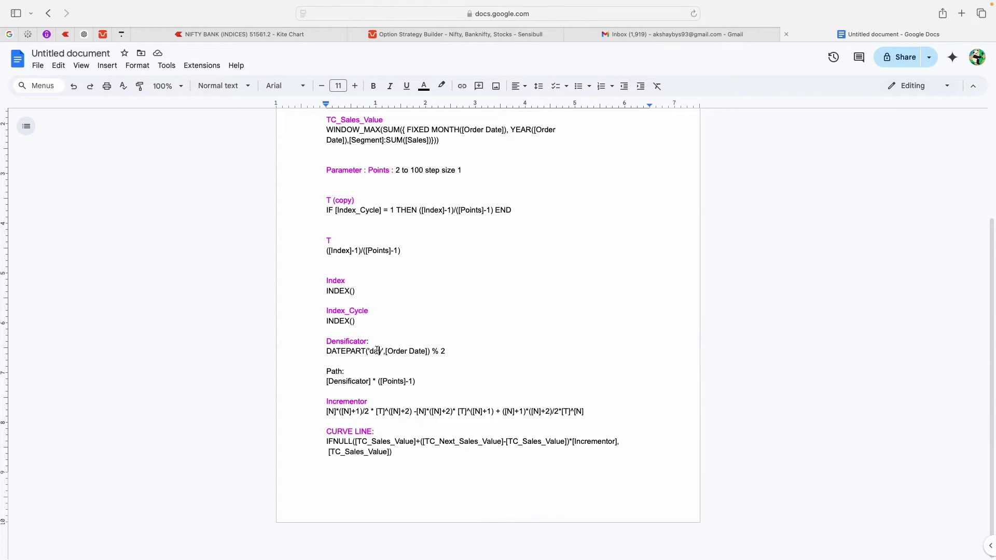
{"action": "double_click", "coordinate": [444, 352]}
{"action": "left_click_drag", "start_coordinate": [438, 352], "coordinate": [431, 352]}
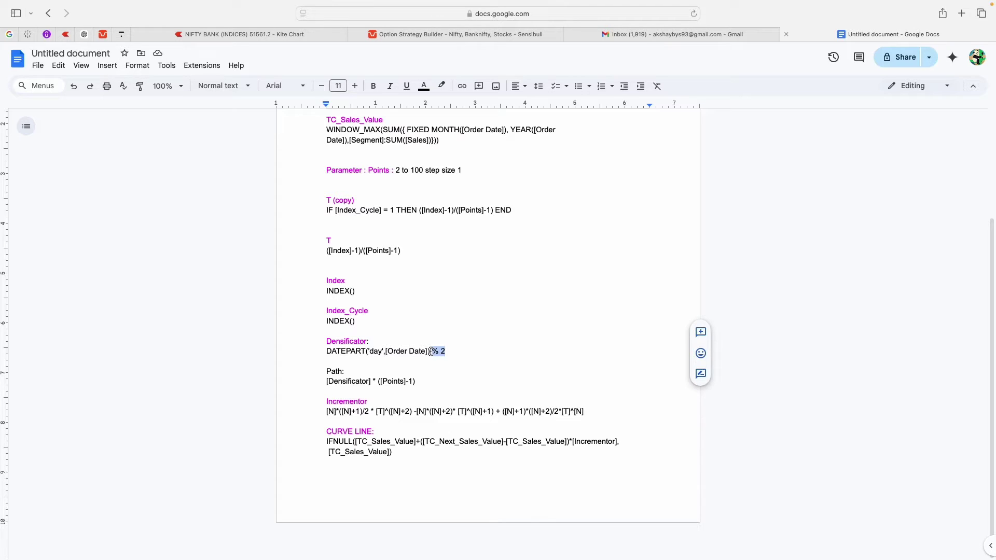
{"action": "double_click", "coordinate": [347, 342]}
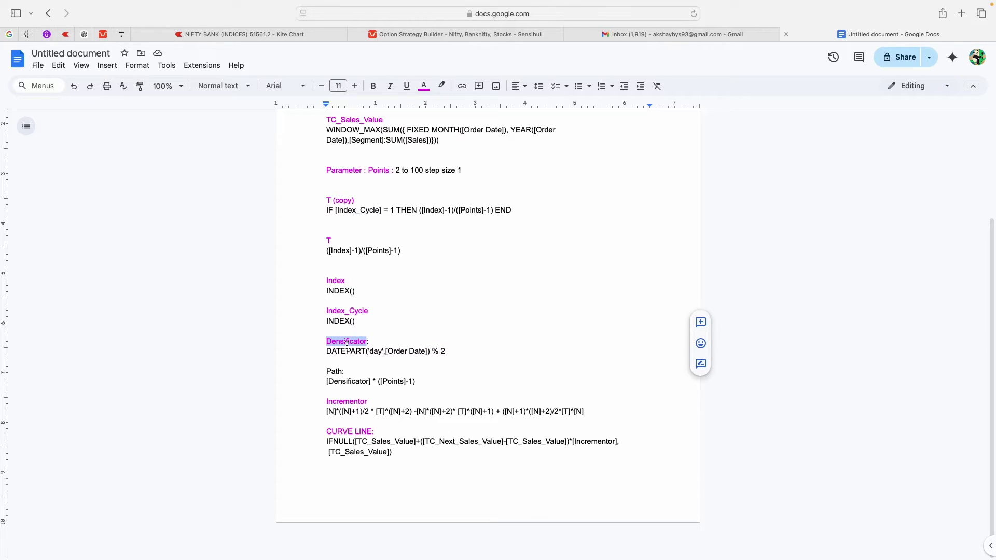
{"action": "double_click", "coordinate": [390, 365]}
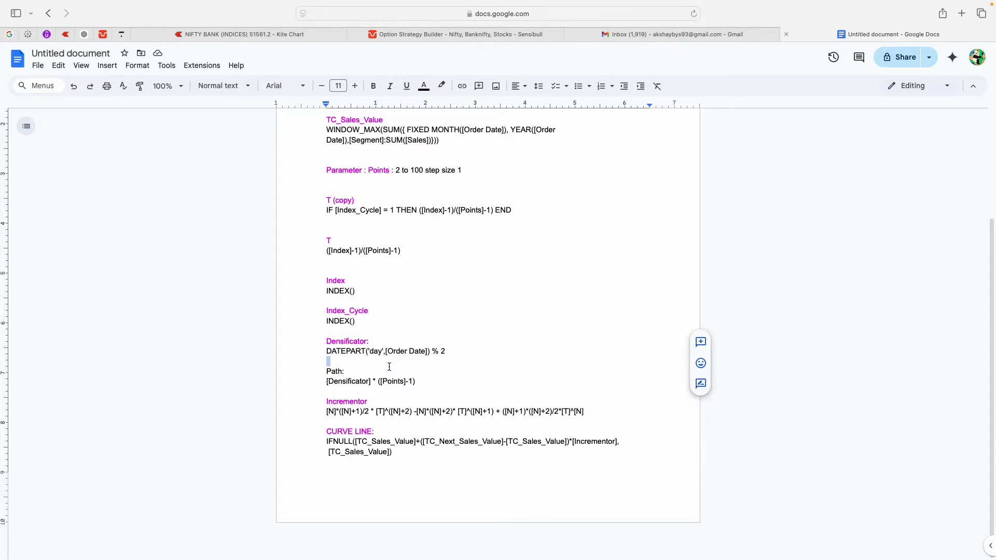
{"action": "left_click_drag", "start_coordinate": [450, 352], "coordinate": [430, 351]}
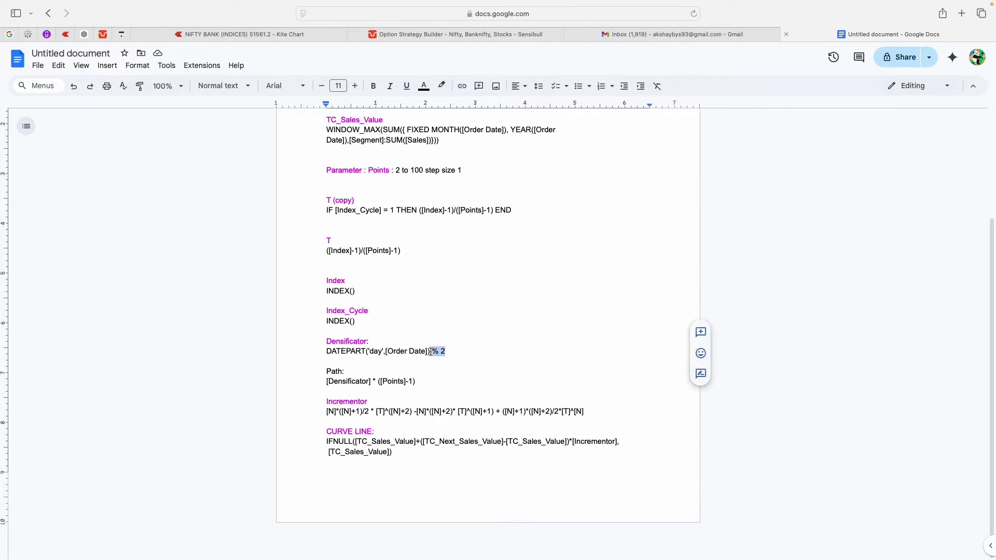
{"action": "left_click", "coordinate": [425, 380]}
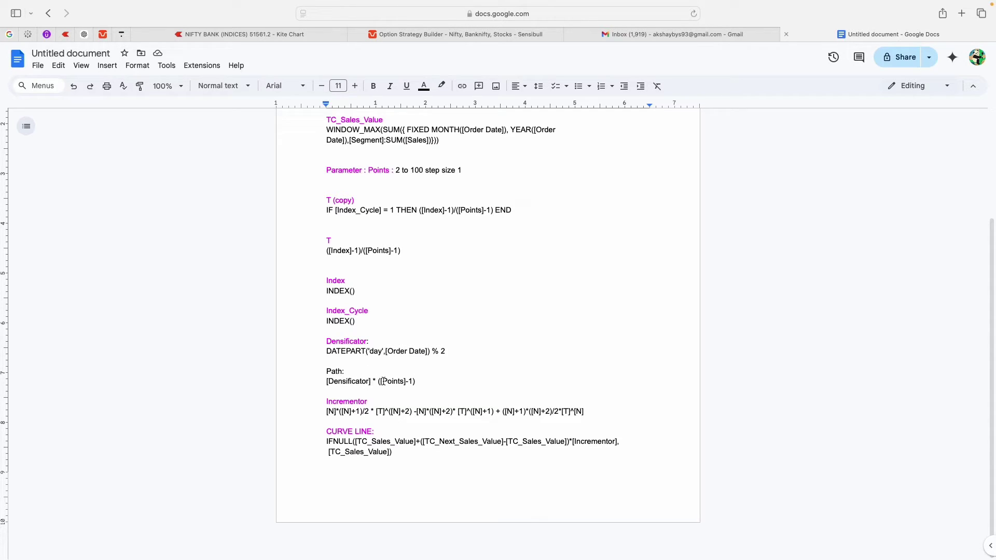
{"action": "left_click_drag", "start_coordinate": [446, 351], "coordinate": [369, 351]}
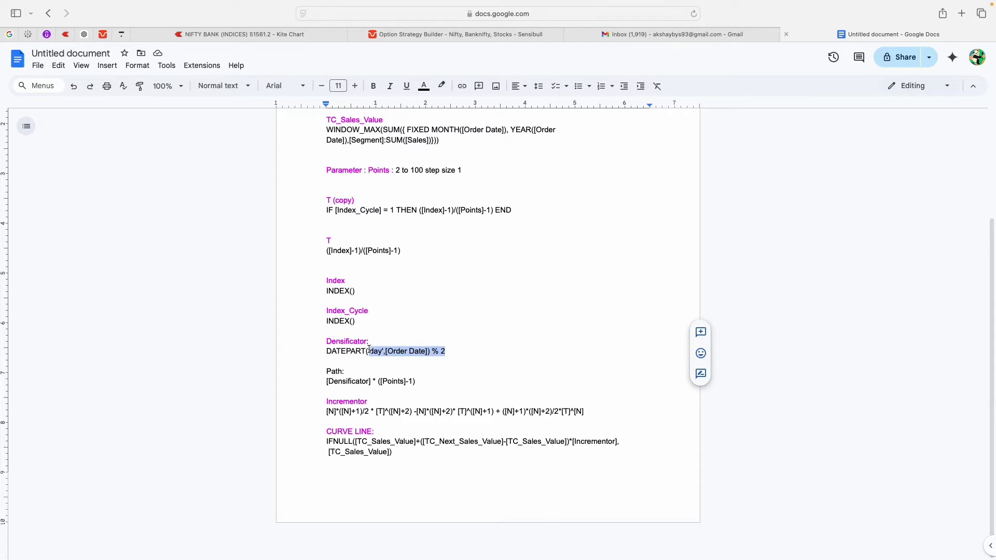
{"action": "left_click", "coordinate": [451, 352]}
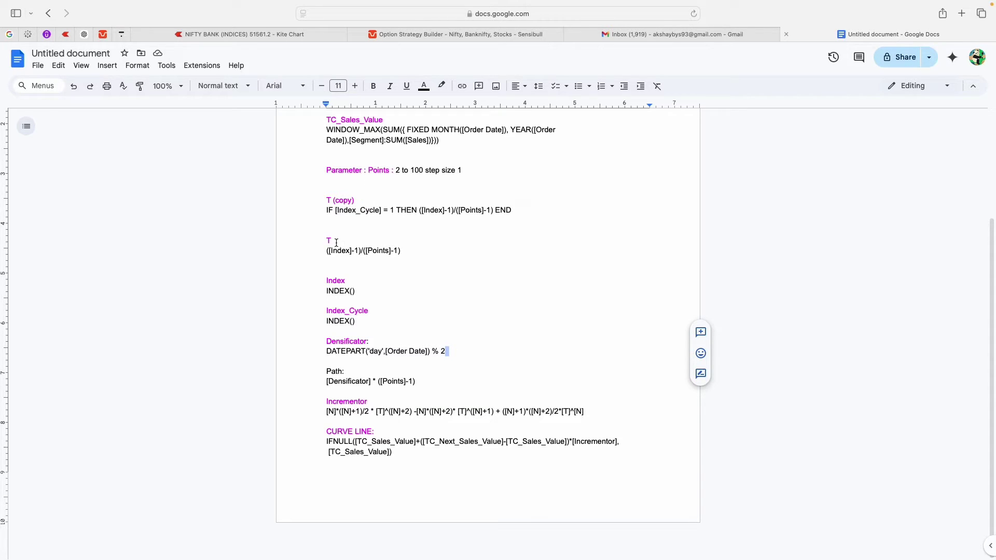
Step: Examine the full Incrementor formula built from [N] and [T]
{"action": "scroll", "coordinate": [383, 192], "scroll_direction": "up", "scroll_amount": 1}
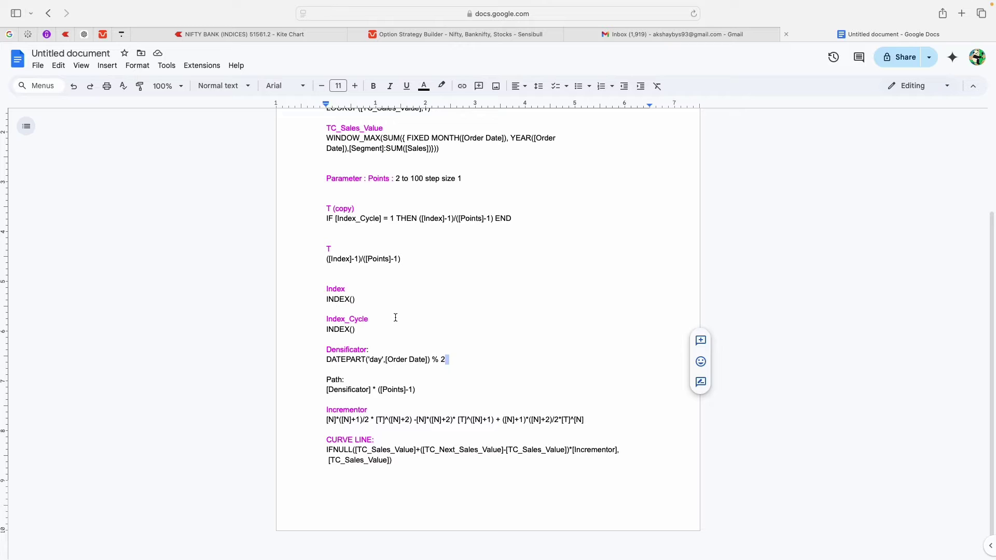
{"action": "scroll", "coordinate": [386, 402], "scroll_direction": "down", "scroll_amount": 1}
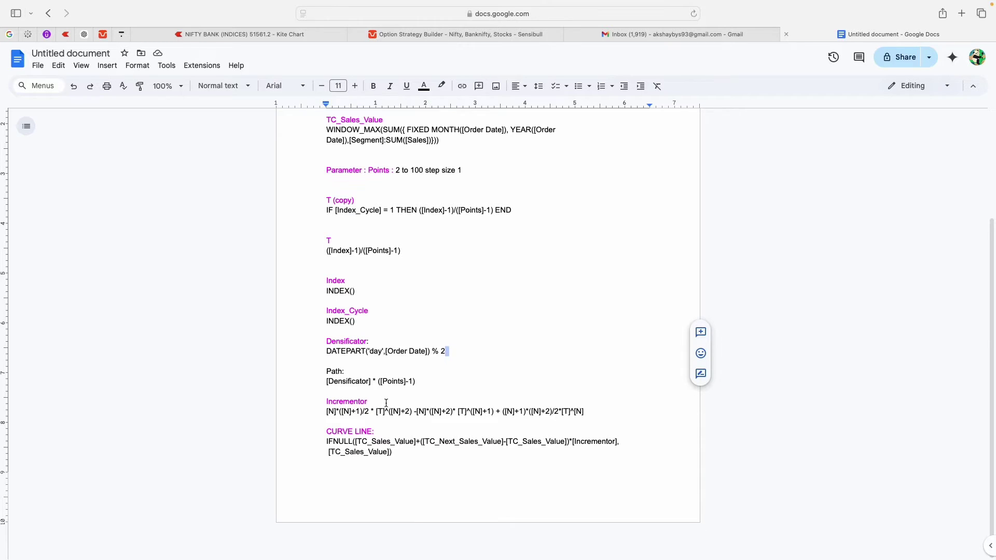
{"action": "left_click_drag", "start_coordinate": [326, 411], "coordinate": [342, 411]}
{"action": "left_click", "coordinate": [342, 412]}
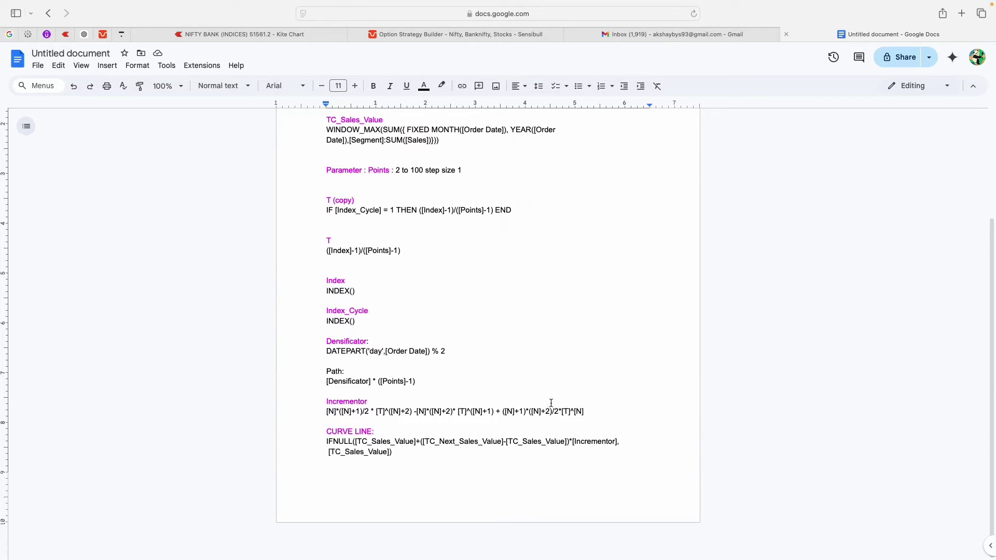
{"action": "triple_click", "coordinate": [599, 412]}
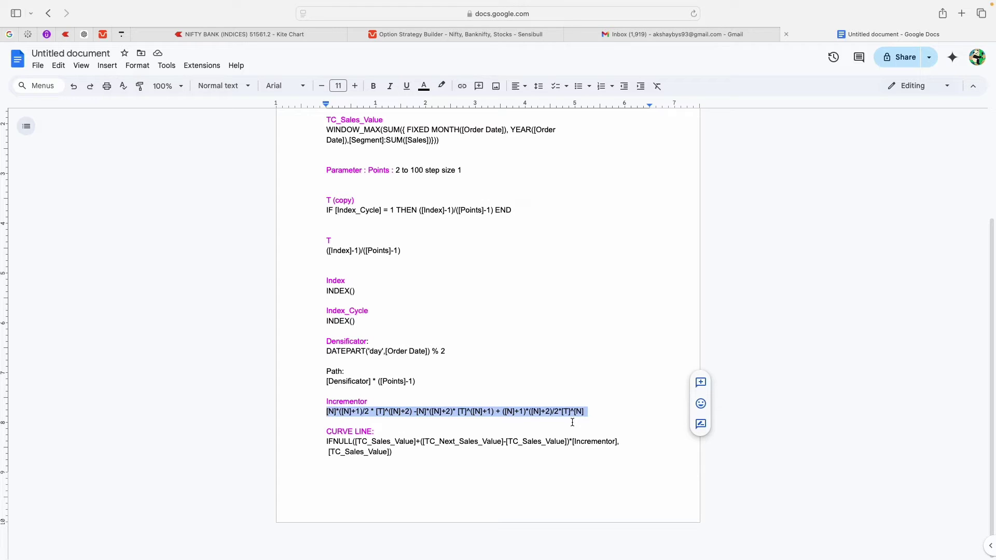
{"action": "left_click", "coordinate": [527, 413]}
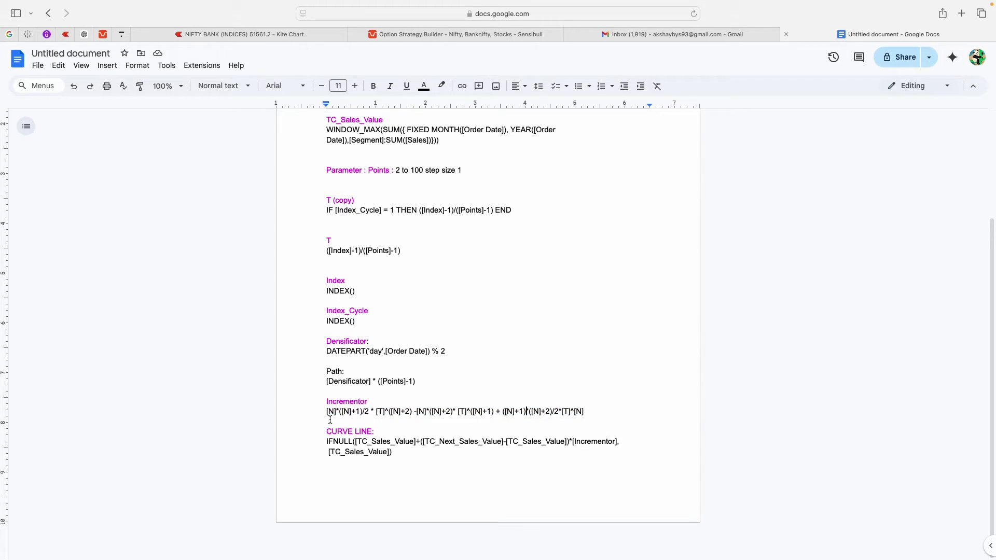
{"action": "left_click_drag", "start_coordinate": [327, 412], "coordinate": [622, 411]}
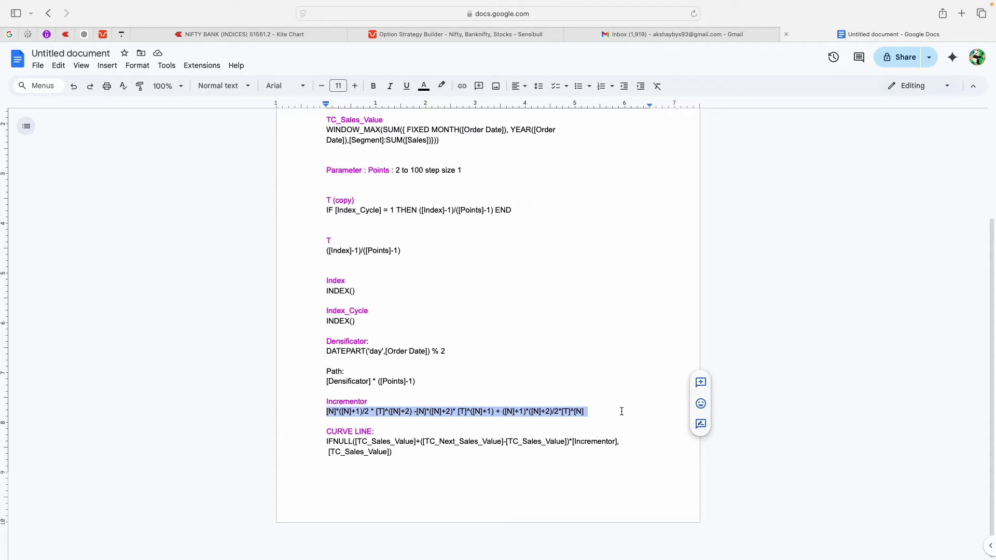
{"action": "left_click", "coordinate": [532, 321]}
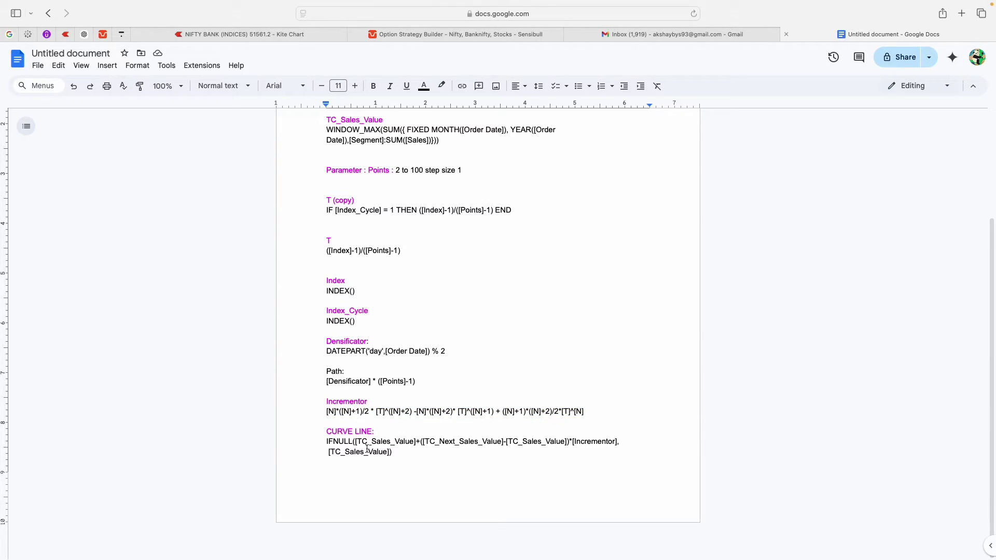
Step: Examine the CURVE LINE formula, including its multiplication by [Incrementor]
{"action": "triple_click", "coordinate": [393, 452]}
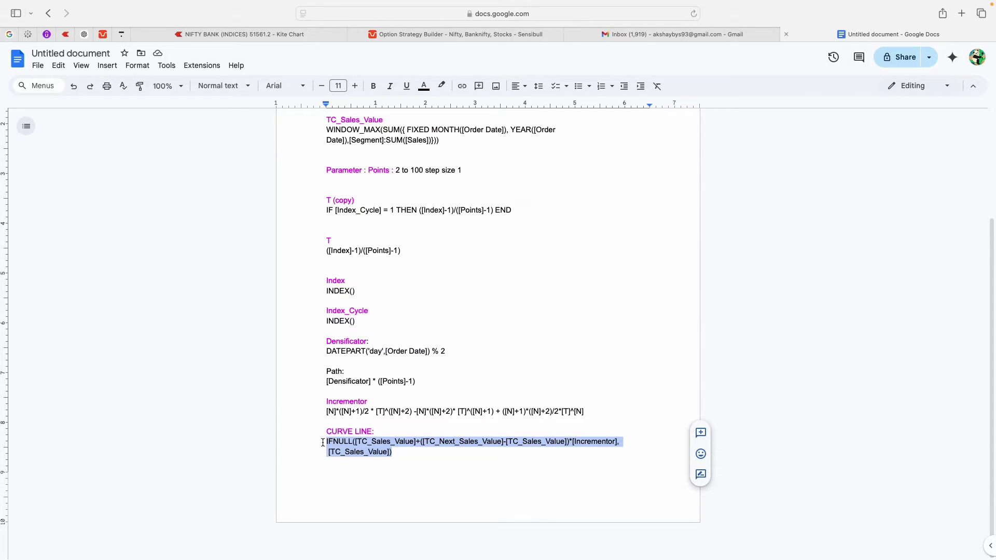
{"action": "left_click", "coordinate": [388, 453]}
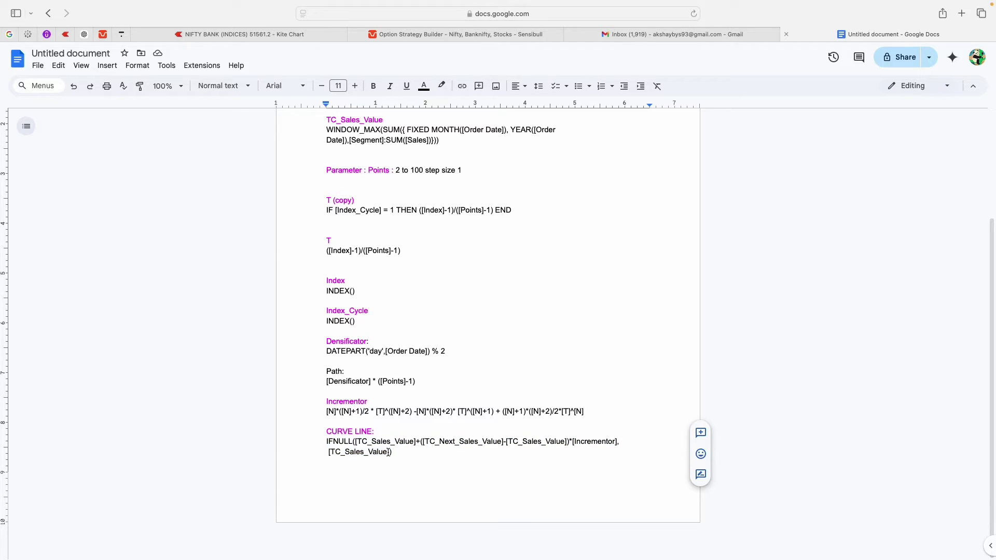
{"action": "left_click", "coordinate": [483, 435]}
{"action": "mouse_move", "coordinate": [571, 445]}
{"action": "left_mouse_down"}
{"action": "mouse_move", "coordinate": [625, 444]}
{"action": "mouse_move", "coordinate": [568, 445]}
{"action": "left_mouse_up"}
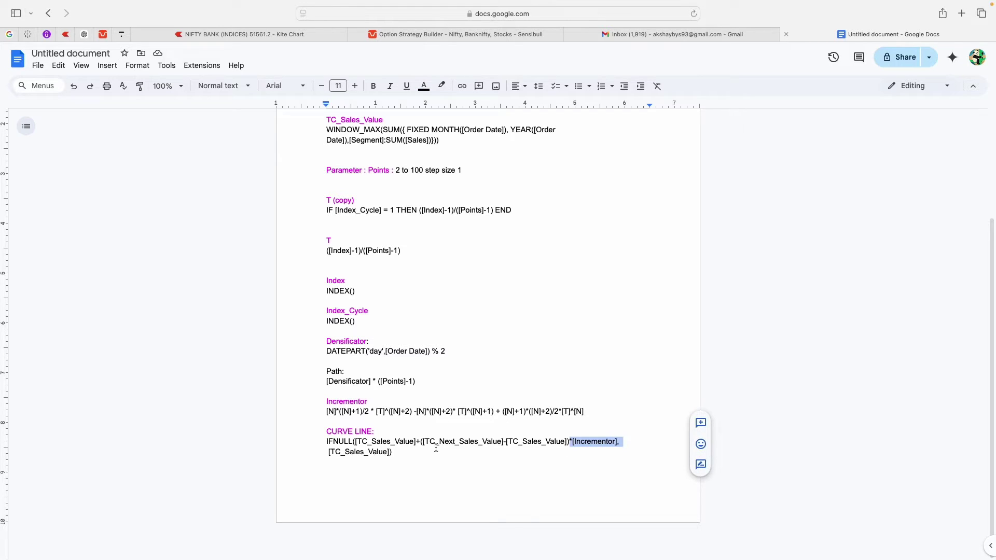
{"action": "left_click", "coordinate": [402, 452]}
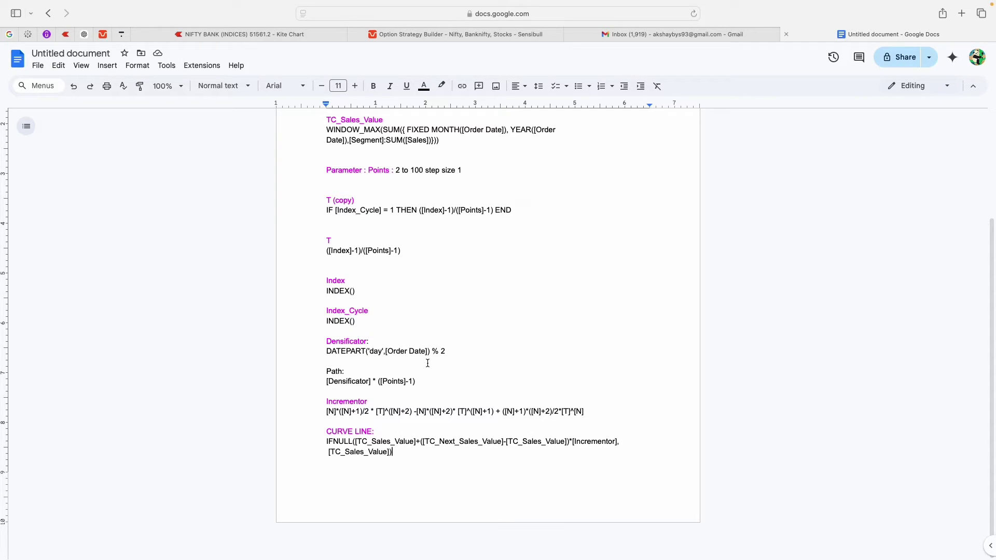
Step: Look back over the documented calculated fields above the CURVE LINE formula
{"action": "scroll", "coordinate": [450, 315], "scroll_direction": "up", "scroll_amount": 1}
{"action": "scroll", "coordinate": [450, 315], "scroll_direction": "up", "scroll_amount": 3}
{"action": "scroll", "coordinate": [451, 316], "scroll_direction": "down", "scroll_amount": 3}
{"action": "scroll", "coordinate": [450, 315], "scroll_direction": "up", "scroll_amount": 3}
{"action": "scroll", "coordinate": [450, 315], "scroll_direction": "down", "scroll_amount": 3}
{"action": "scroll", "coordinate": [451, 315], "scroll_direction": "up", "scroll_amount": 2}
{"action": "scroll", "coordinate": [450, 316], "scroll_direction": "down", "scroll_amount": 2}
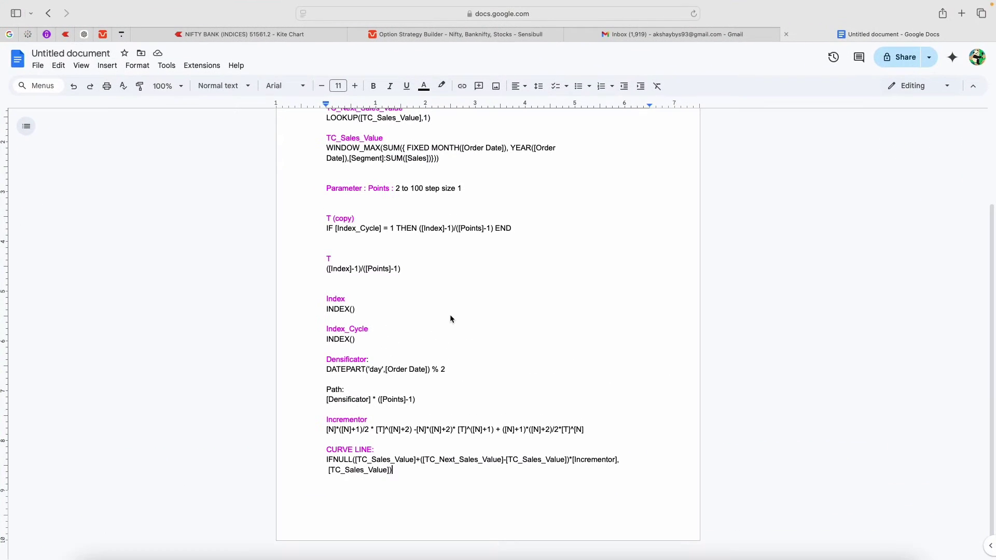
{"action": "scroll", "coordinate": [450, 314], "scroll_direction": "up", "scroll_amount": 3}
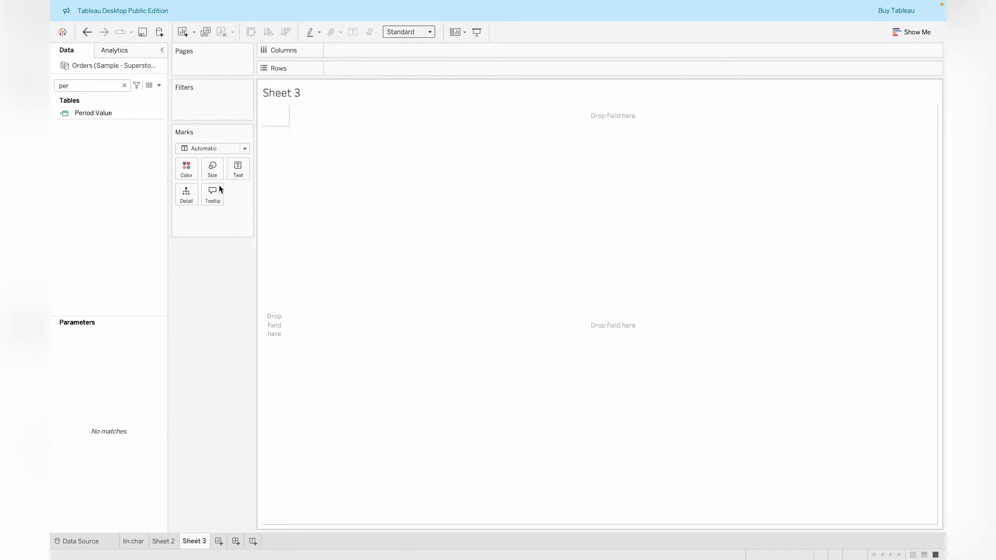
Step: In Tableau, clear the field search, view the finished curve line chart on Sheet 2 and return to Sheet 3
{"action": "left_click", "coordinate": [124, 85]}
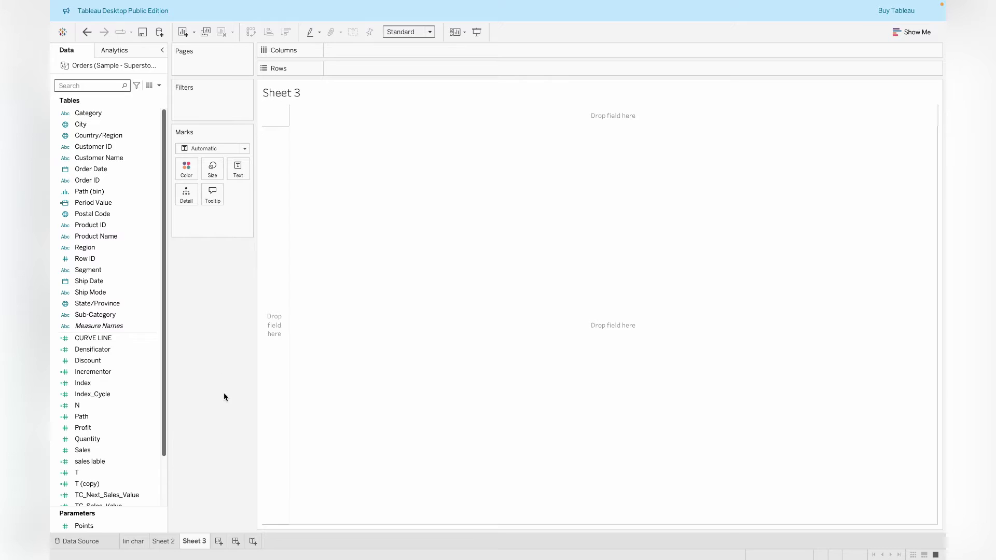
{"action": "left_click", "coordinate": [164, 541]}
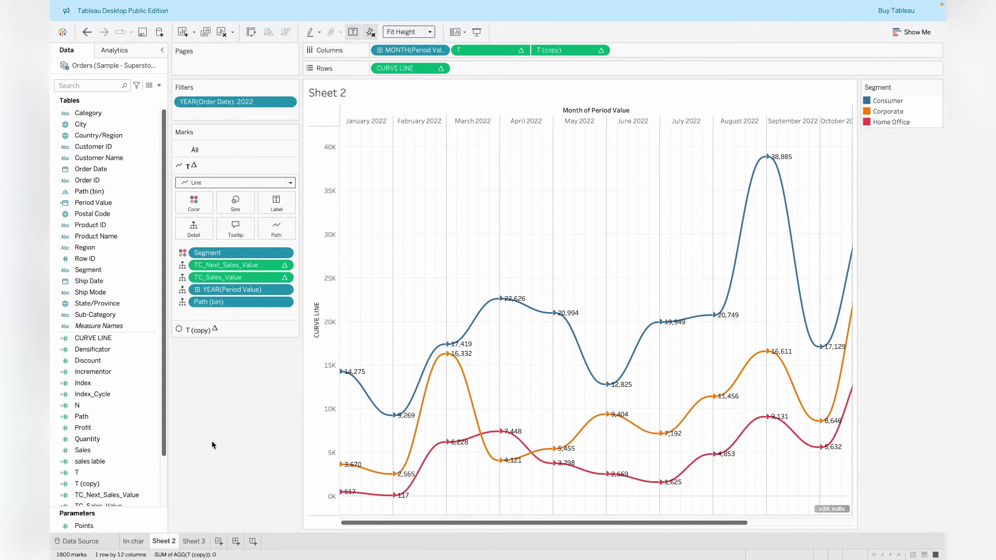
{"action": "left_click", "coordinate": [202, 542]}
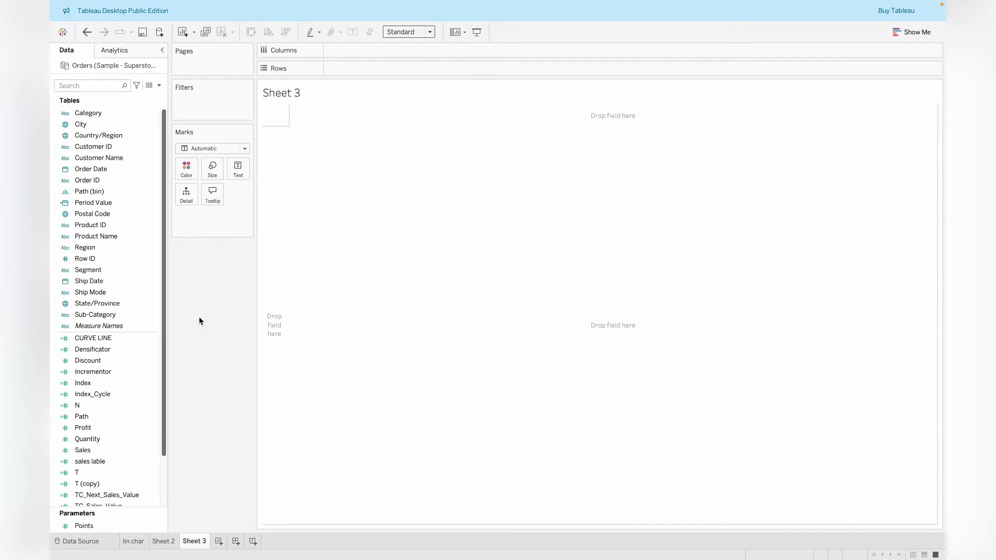
Step: Find the sales lable field, review its IF/ELSEIF calculation and close it without changes
{"action": "left_click", "coordinate": [111, 87]}
{"action": "type", "text": "la"}
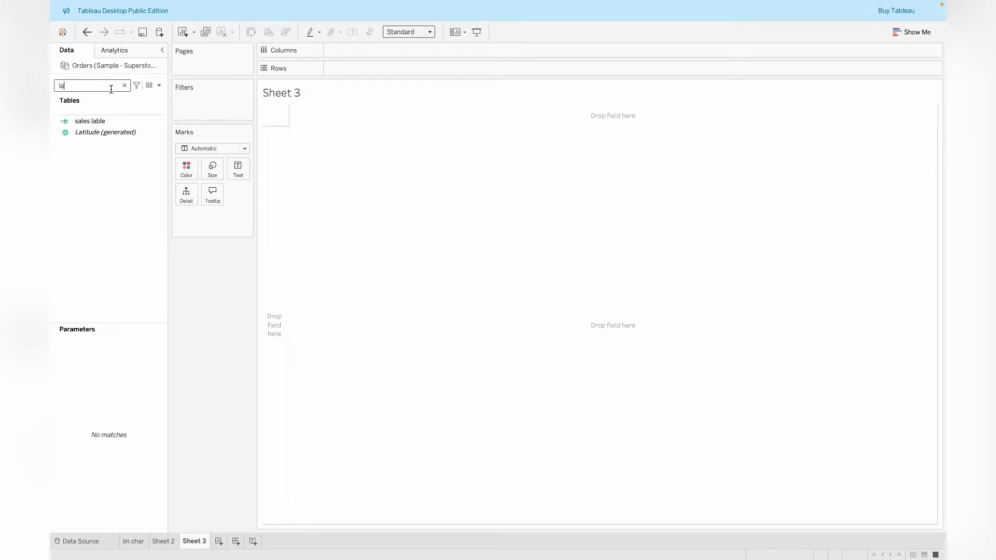
{"action": "left_click", "coordinate": [112, 121]}
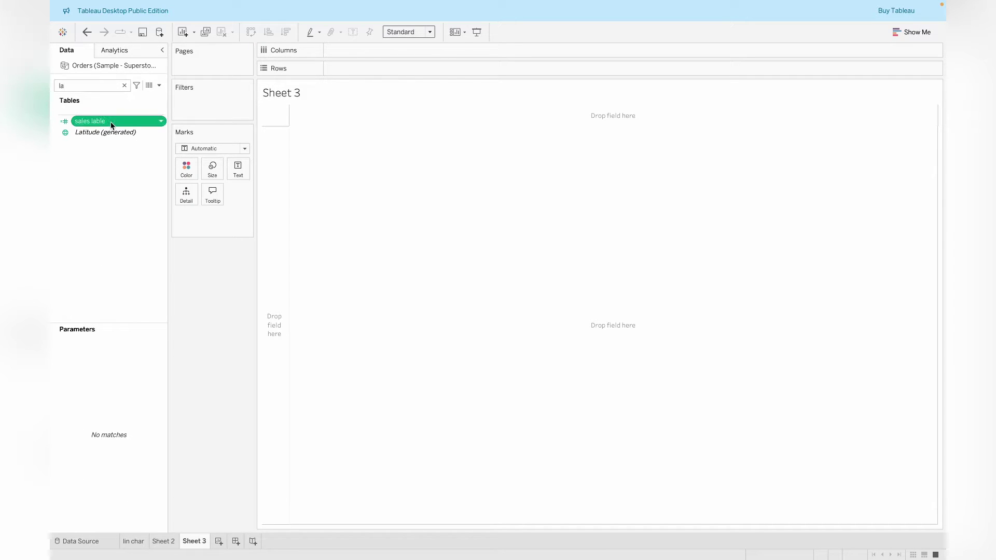
{"action": "left_click", "coordinate": [160, 122]}
{"action": "left_click", "coordinate": [189, 174]}
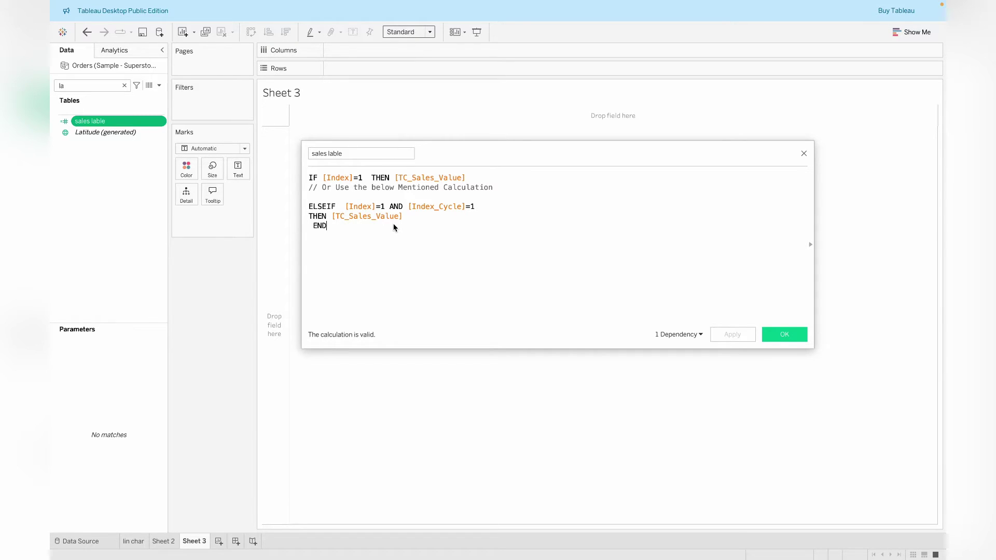
{"action": "left_click", "coordinate": [804, 154]}
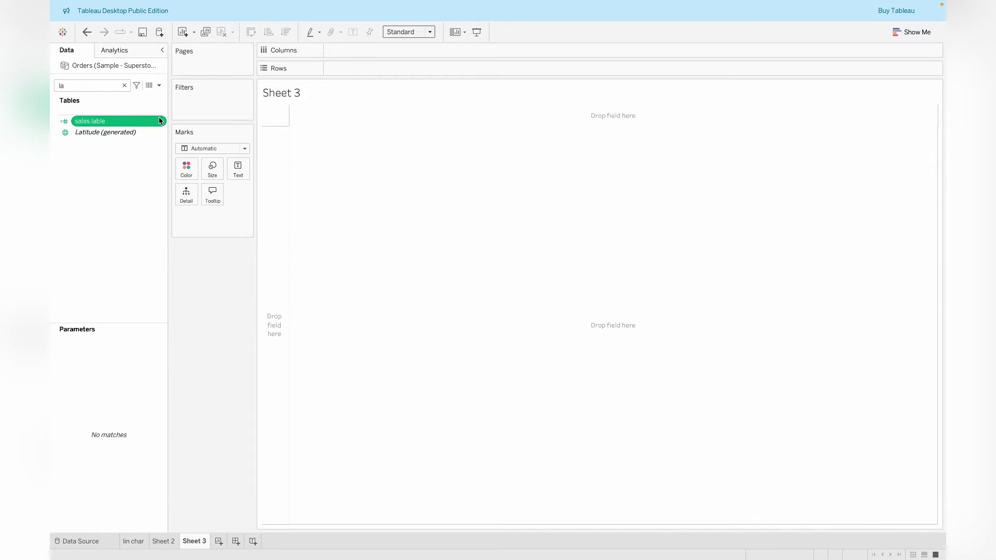
Step: Find the Period Value field and review its Datetrunc 'month' formula on [Order Date]
{"action": "left_click", "coordinate": [125, 85]}
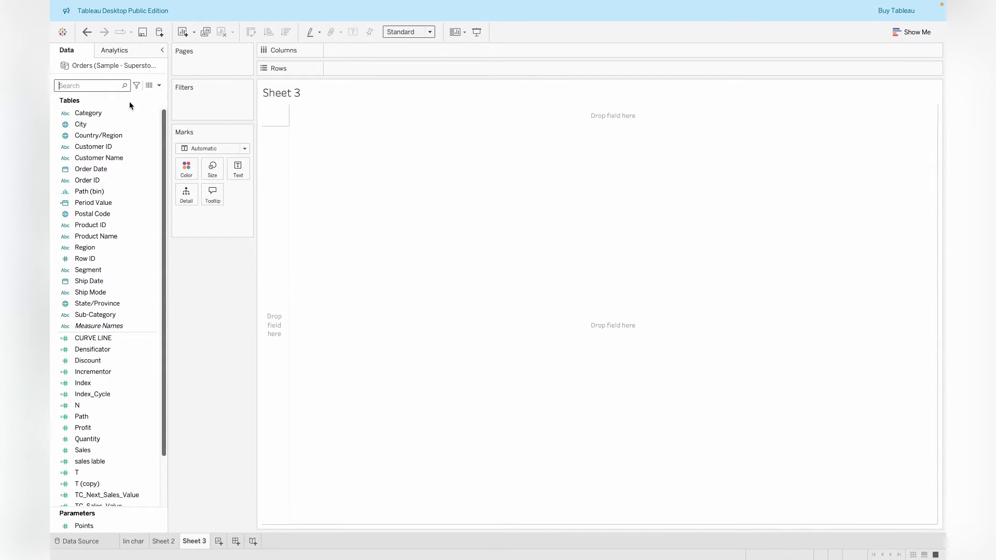
{"action": "type", "text": "per"}
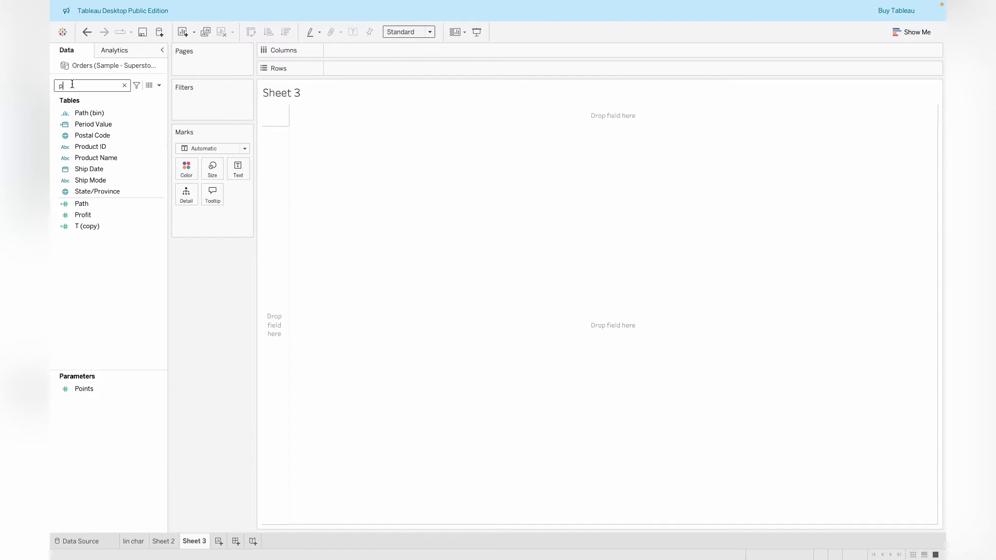
{"action": "left_click", "coordinate": [93, 113]}
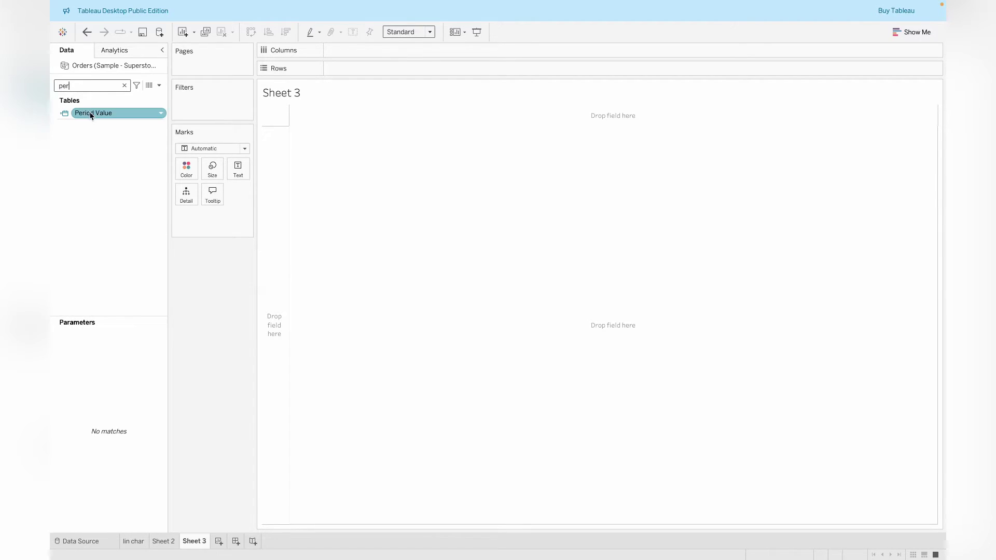
{"action": "left_click", "coordinate": [161, 114]}
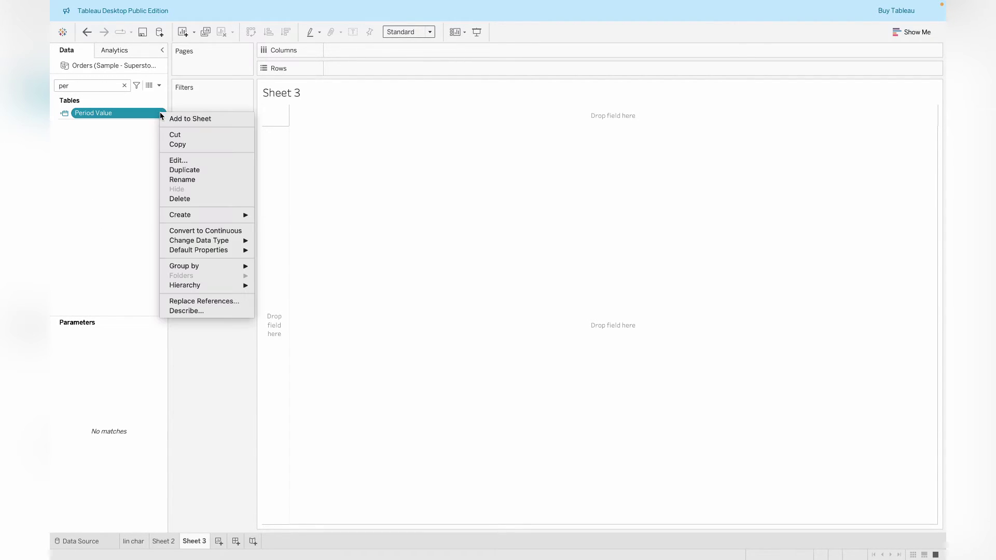
{"action": "left_click", "coordinate": [190, 160]}
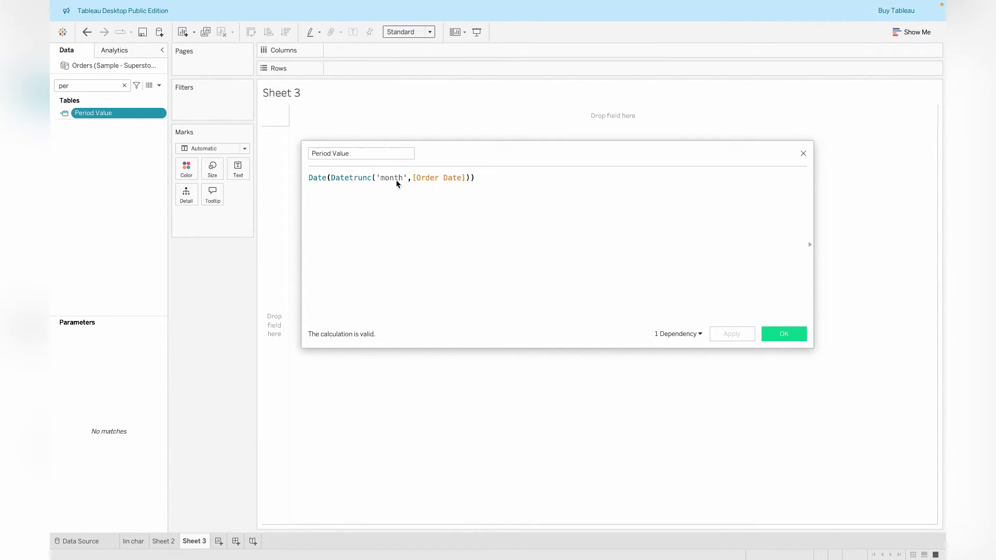
{"action": "left_click", "coordinate": [782, 334]}
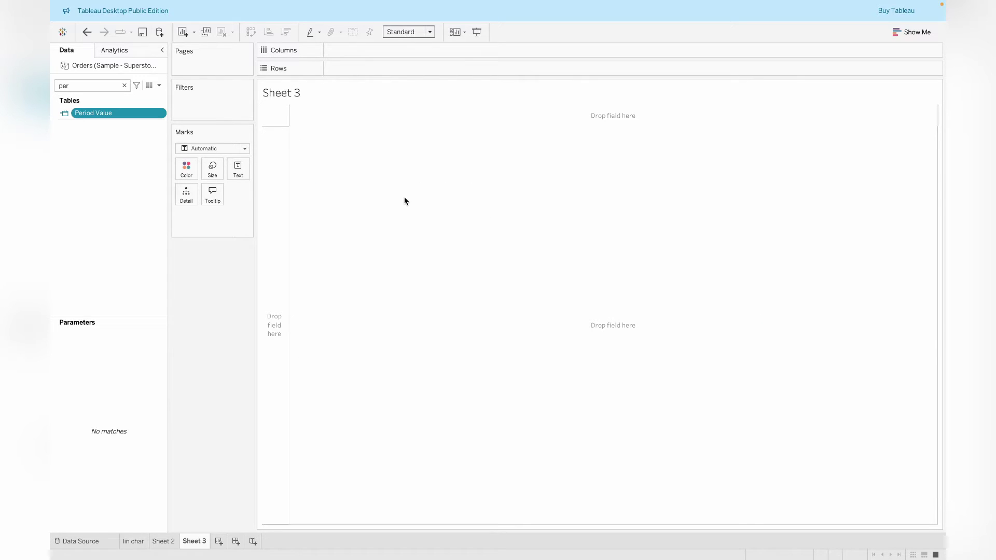
Step: Place Period Value on the columns, expand it to year and month, and remove the quarter level
{"action": "left_click_drag", "start_coordinate": [130, 119], "coordinate": [416, 51]}
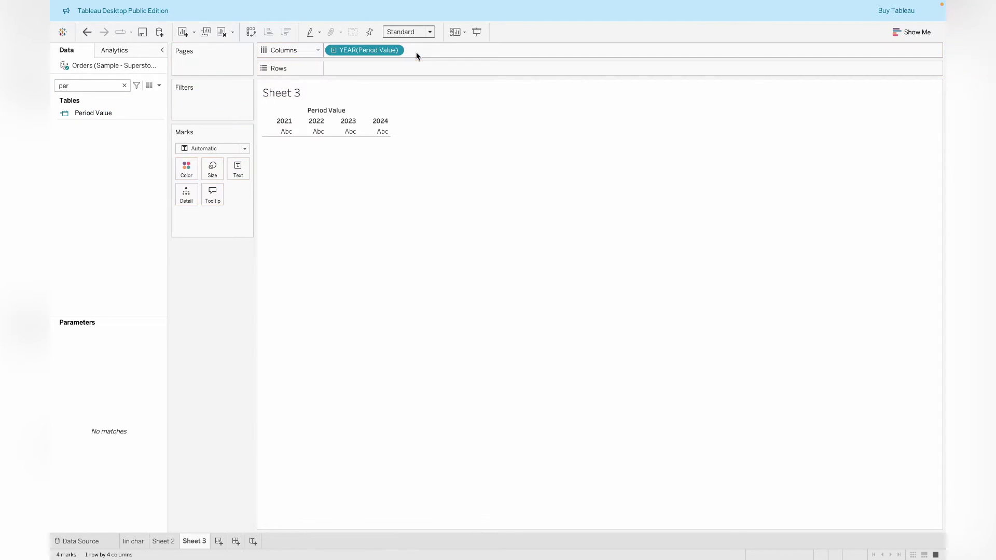
{"action": "left_click", "coordinate": [334, 50]}
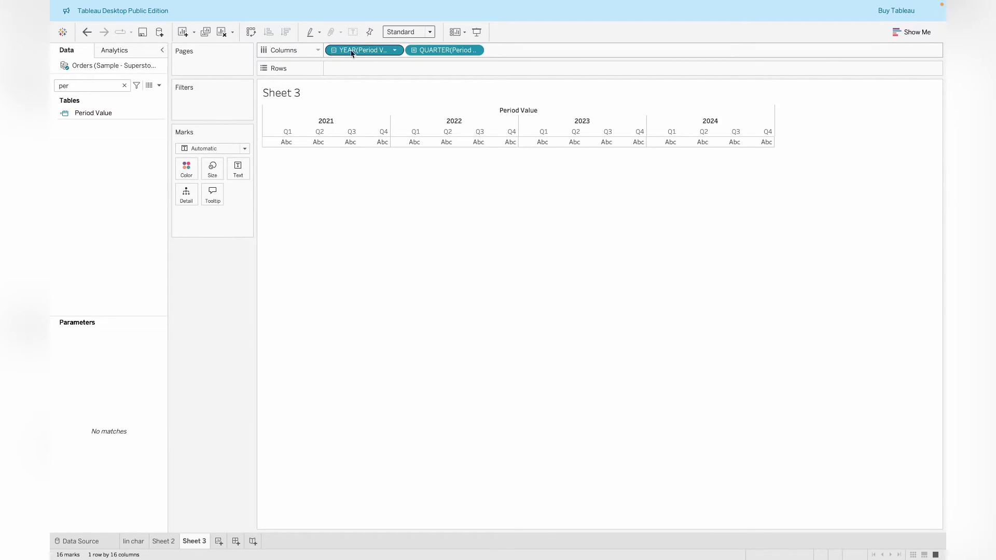
{"action": "left_click", "coordinate": [413, 50]}
{"action": "left_click_drag", "start_coordinate": [456, 51], "coordinate": [205, 323]}
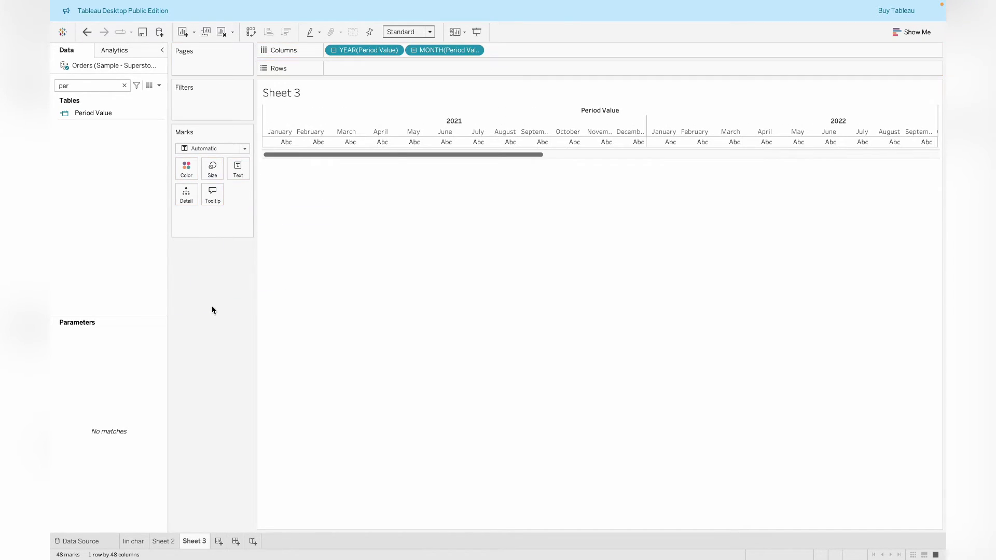
Step: Move YEAR(Period Value) from the columns to the filters and filter the sheet by years
{"action": "left_click_drag", "start_coordinate": [348, 54], "coordinate": [226, 108]}
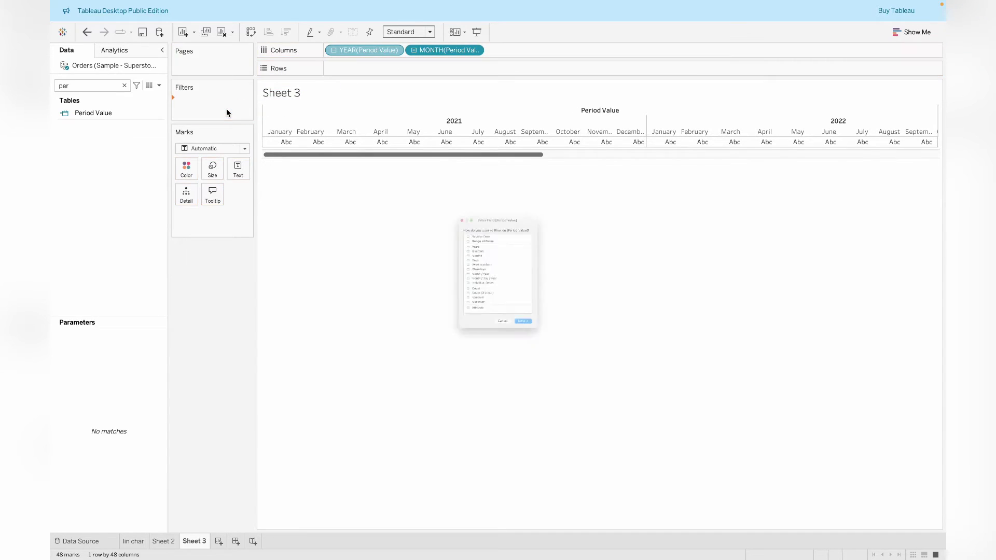
{"action": "left_click", "coordinate": [506, 215]}
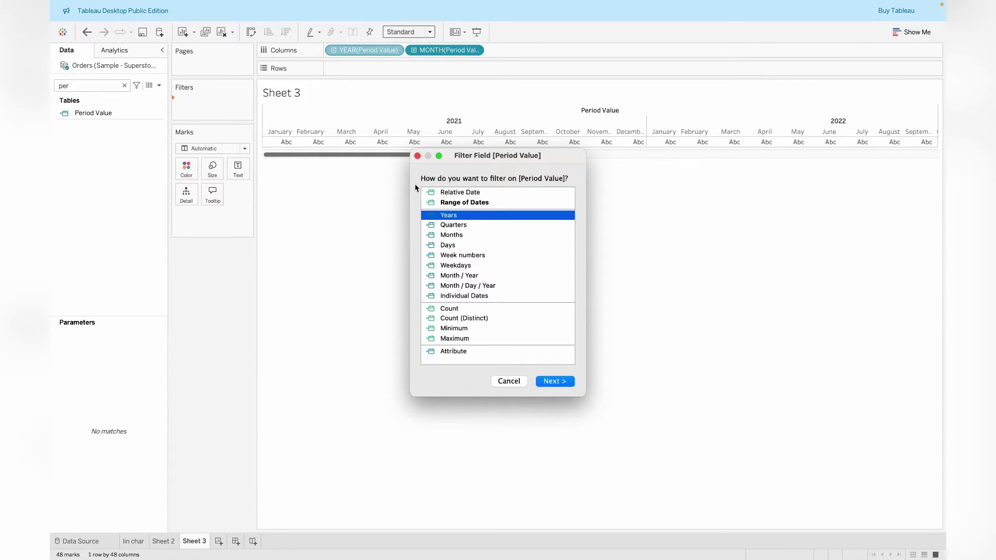
{"action": "left_click", "coordinate": [553, 382]}
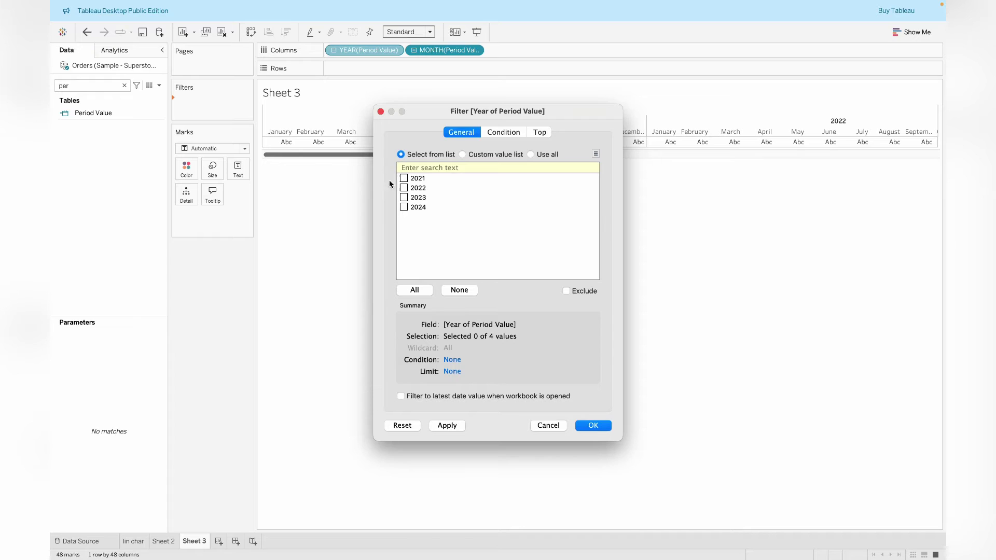
{"action": "left_click", "coordinate": [593, 426]}
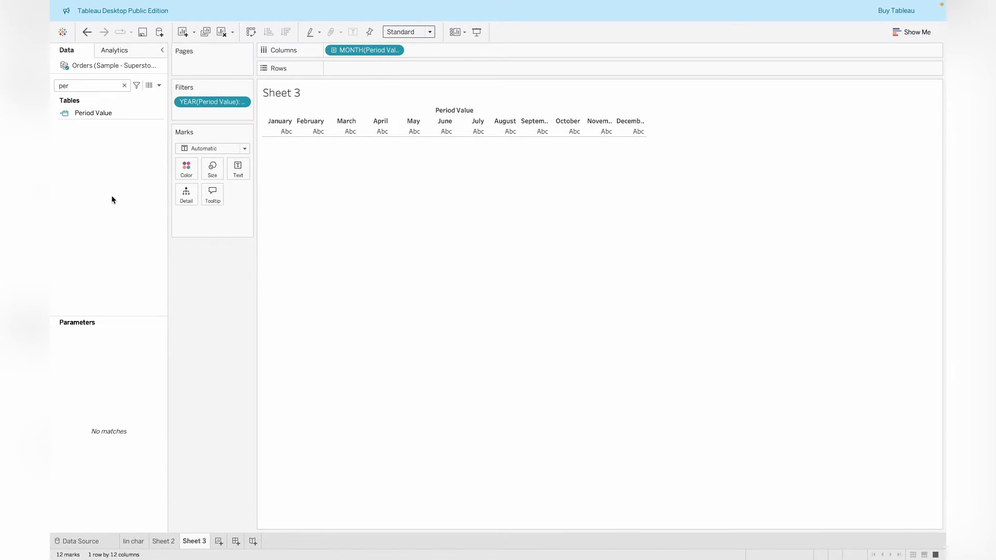
Step: Find the Path (bin) field, place it on the rows and check its bin headers
{"action": "left_click", "coordinate": [124, 86]}
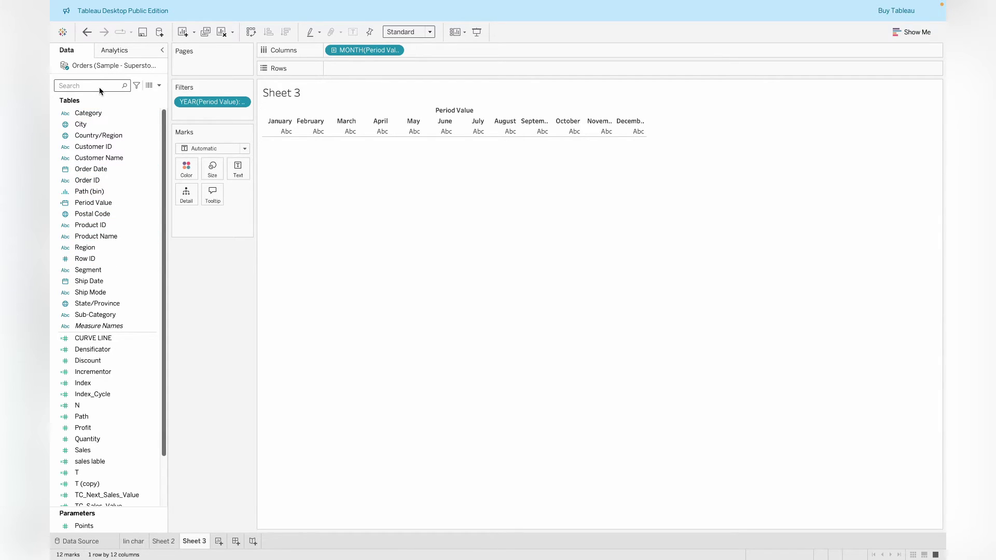
{"action": "type", "text": "pat"}
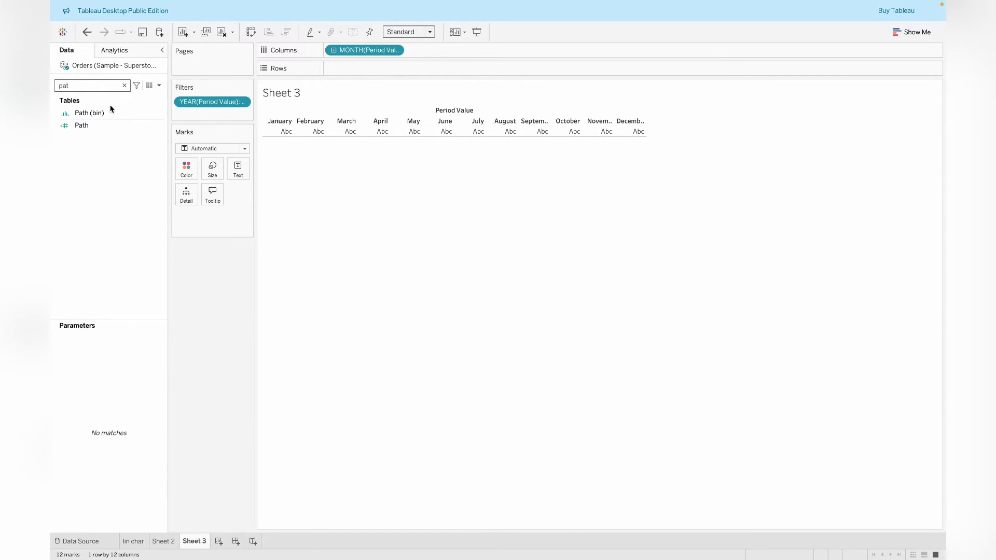
{"action": "left_click", "coordinate": [111, 110]}
{"action": "left_click_drag", "start_coordinate": [89, 114], "coordinate": [399, 71]}
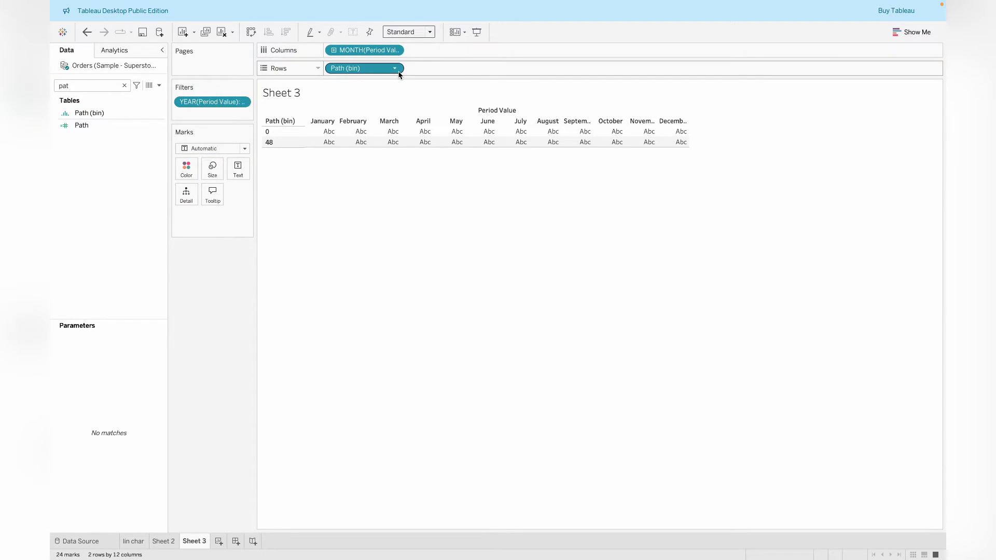
{"action": "left_click_drag", "start_coordinate": [267, 131], "coordinate": [277, 152]}
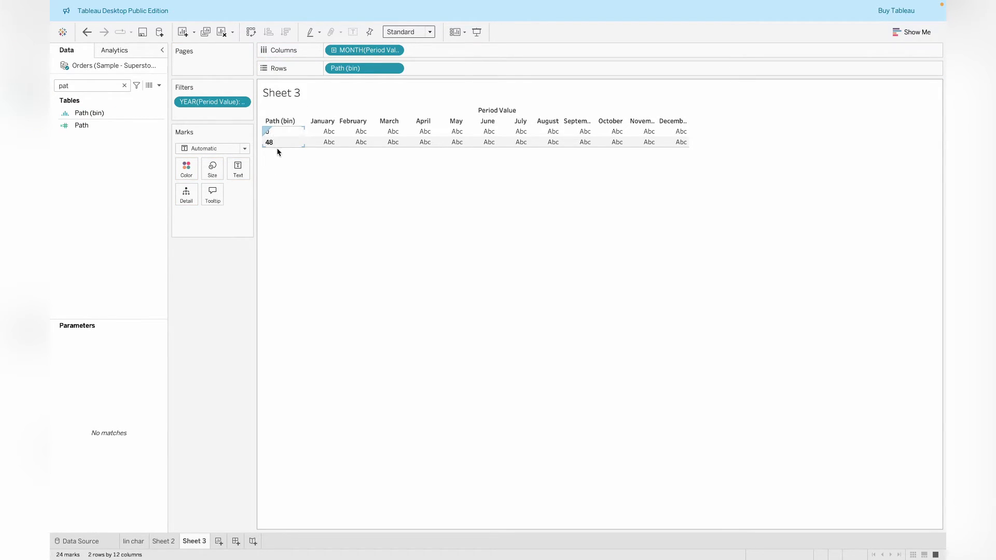
Step: Review the Path calculation and its [Points] part, and close it without changes
{"action": "left_click", "coordinate": [100, 114]}
{"action": "left_click", "coordinate": [117, 129]}
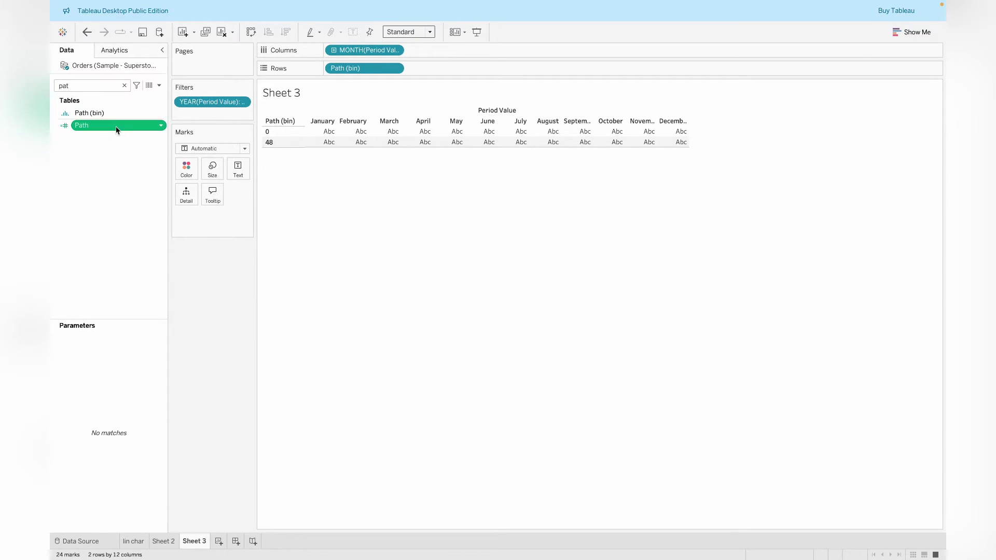
{"action": "left_click", "coordinate": [161, 126]}
{"action": "left_click", "coordinate": [180, 183]}
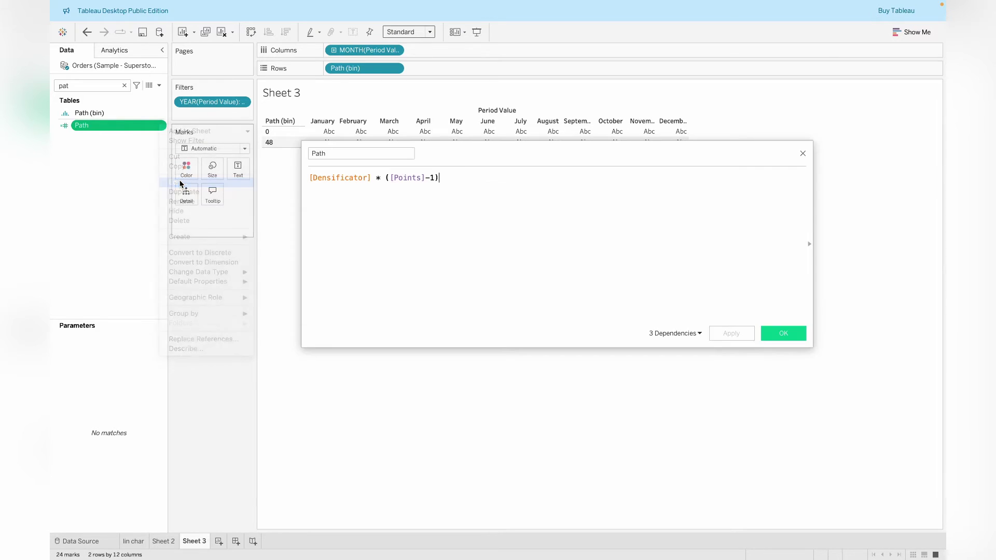
{"action": "left_click_drag", "start_coordinate": [424, 179], "coordinate": [399, 181]}
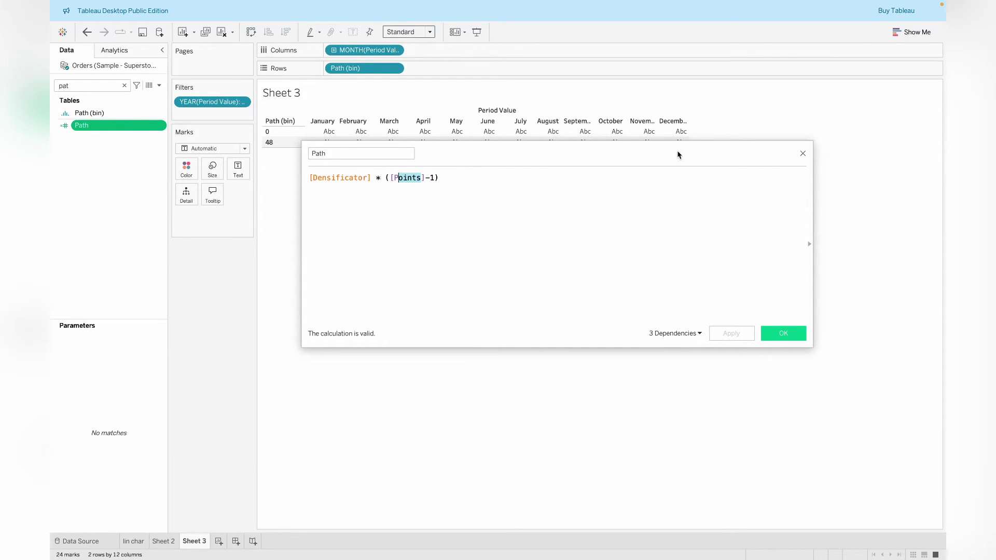
{"action": "left_click", "coordinate": [803, 153]}
Step: Find the Points parameter, review its current value and range settings, and close it without changes
{"action": "left_click", "coordinate": [125, 86]}
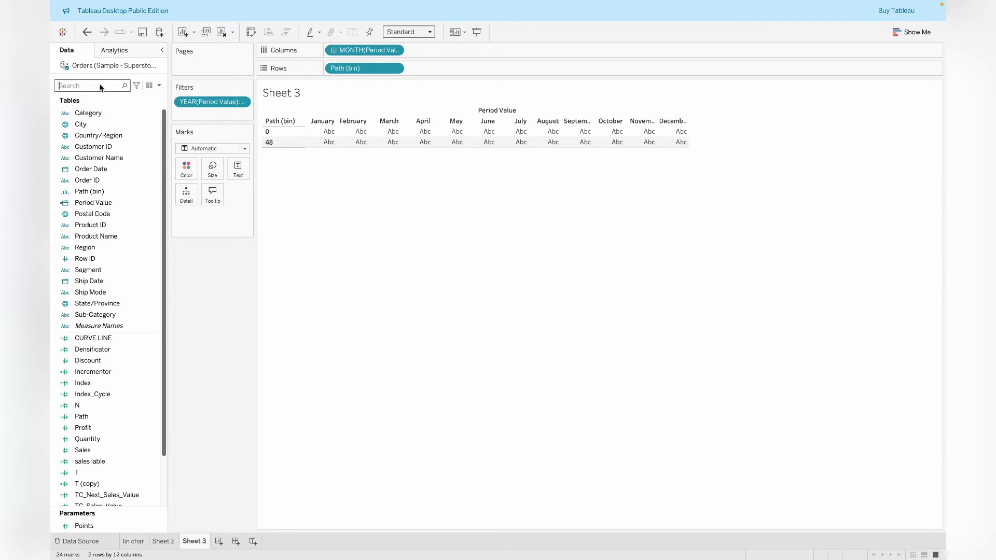
{"action": "left_click", "coordinate": [101, 87]}
{"action": "type", "text": "p"}
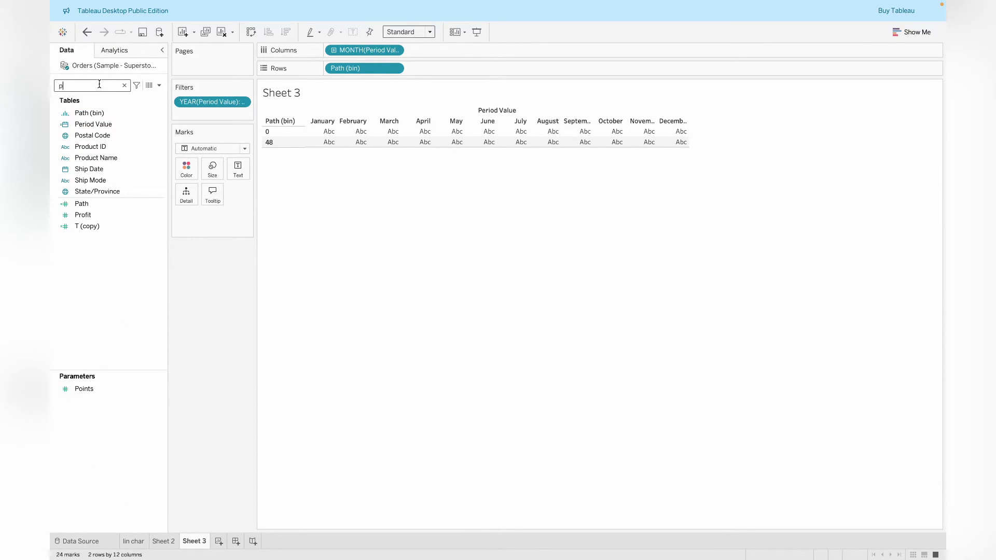
{"action": "type", "text": "oi"}
{"action": "left_click", "coordinate": [91, 333]}
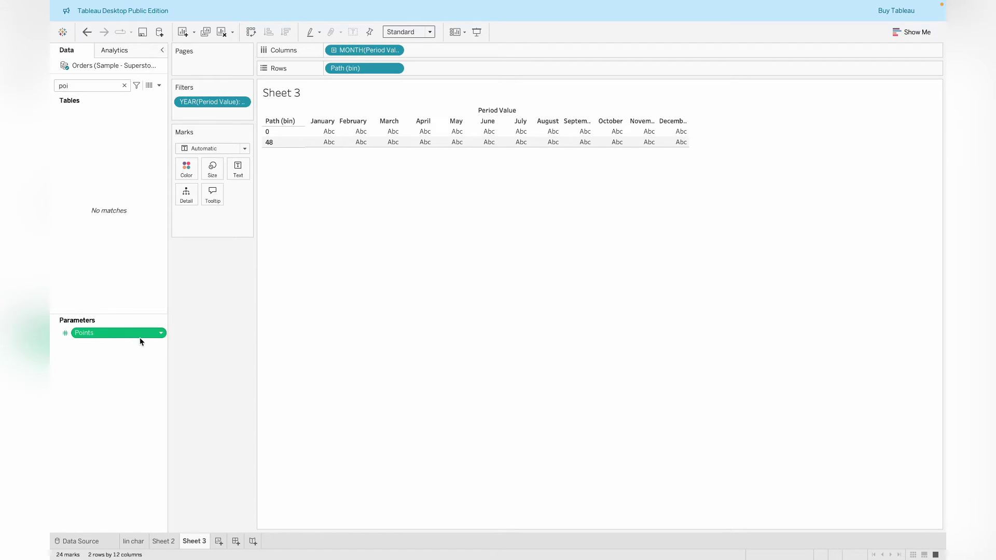
{"action": "left_click", "coordinate": [159, 334]}
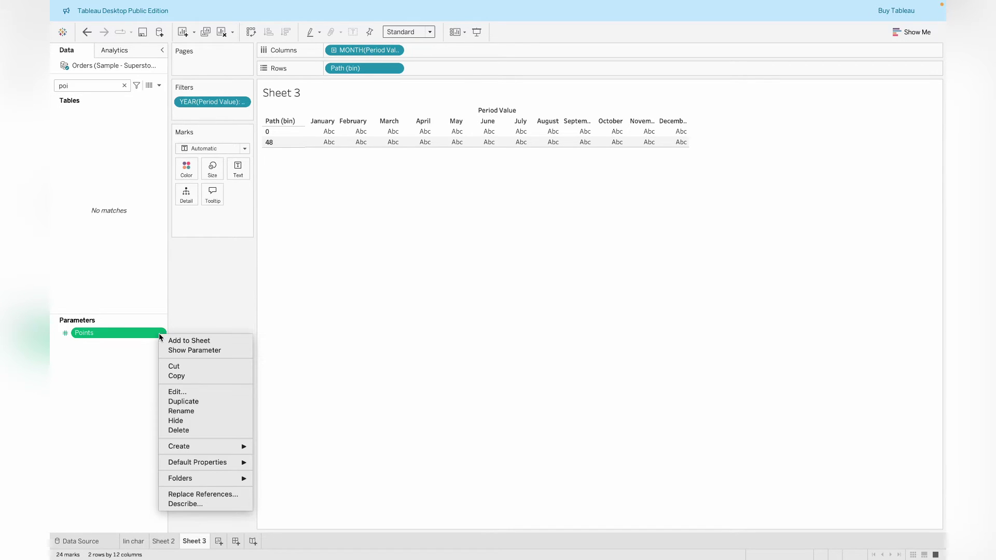
{"action": "left_click", "coordinate": [199, 389]}
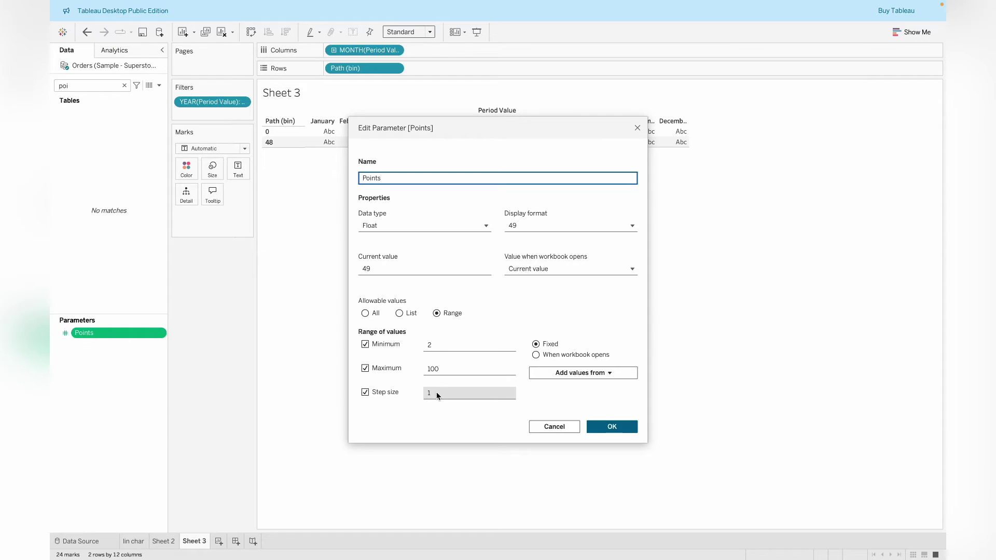
{"action": "left_click", "coordinate": [377, 271]}
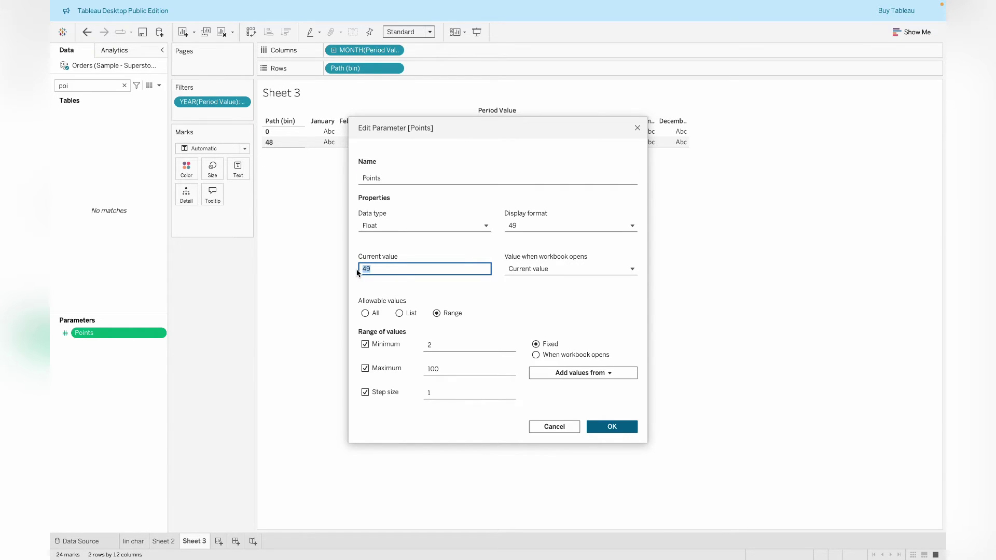
{"action": "left_click", "coordinate": [627, 428]}
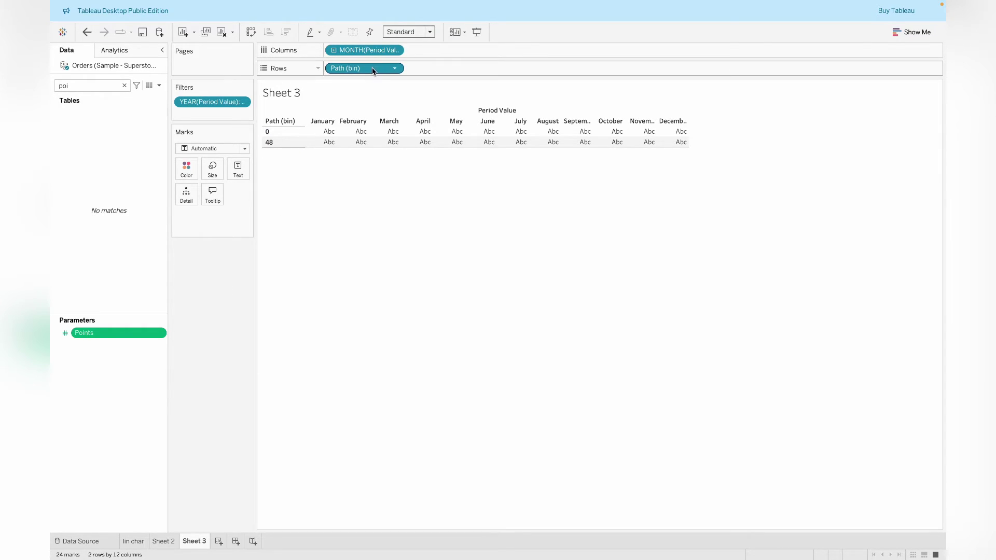
Step: Show the missing values of Path (bin) on the rows and check the added bin headers
{"action": "left_click", "coordinate": [395, 68]}
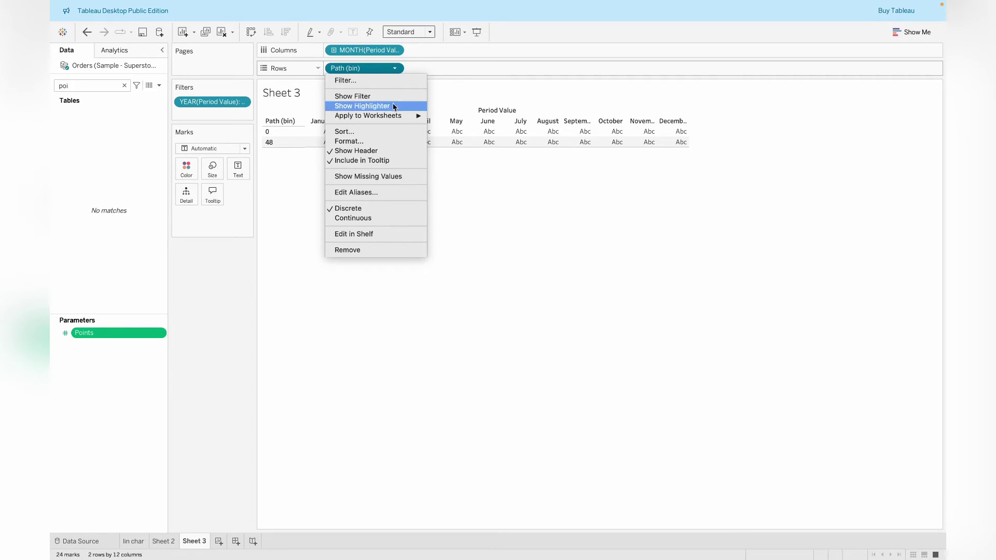
{"action": "left_click", "coordinate": [332, 177]}
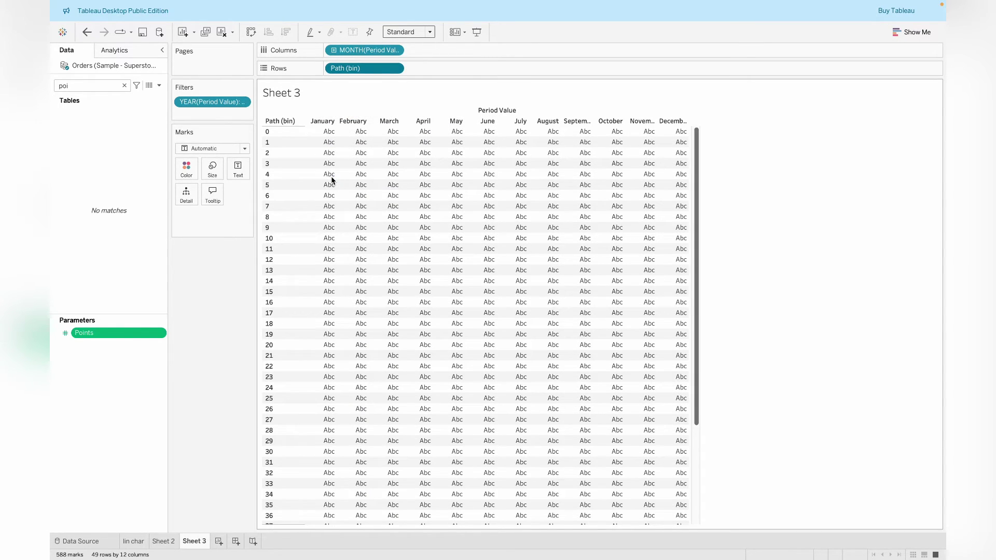
{"action": "scroll", "coordinate": [446, 181], "scroll_direction": "down", "scroll_amount": 5}
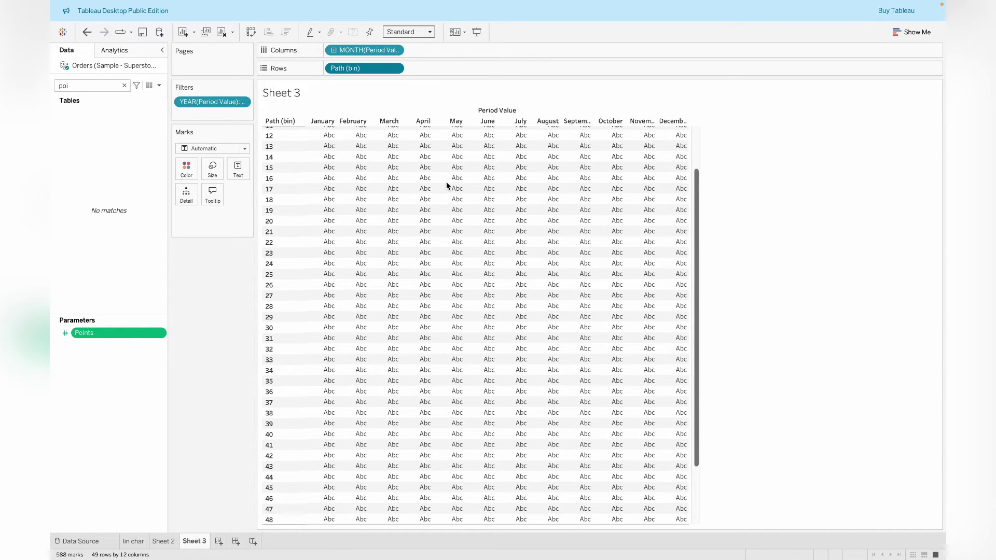
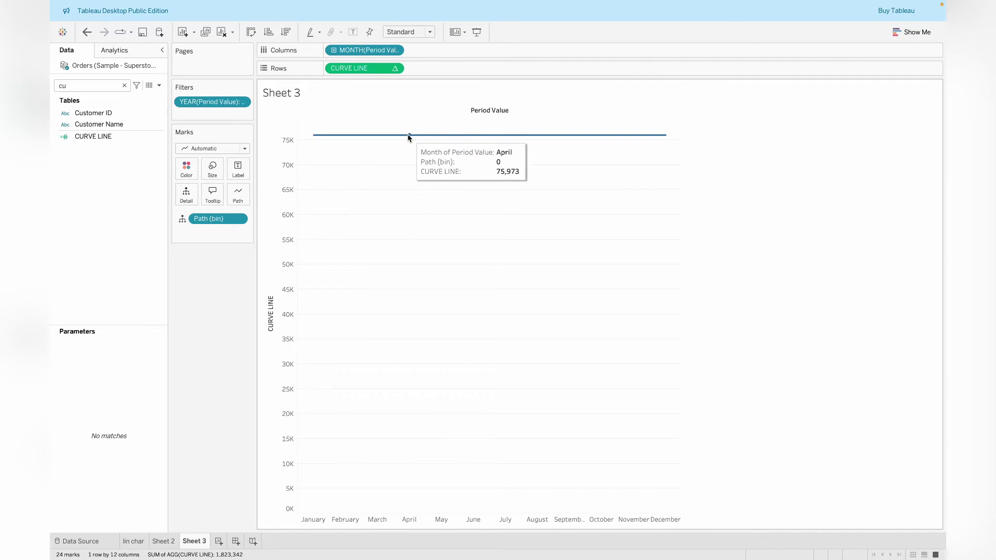
Step: Compute CURVE LINE using Path (bin) and compare the resulting line with the lin char sheet
{"action": "left_click", "coordinate": [395, 68]}
{"action": "mouse_move", "coordinate": [389, 190]}
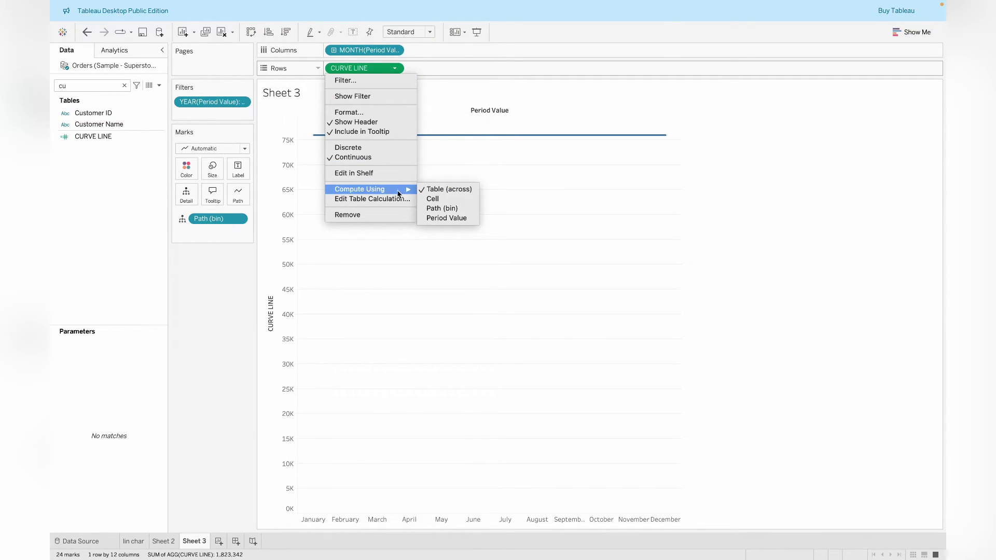
{"action": "left_click", "coordinate": [444, 211]}
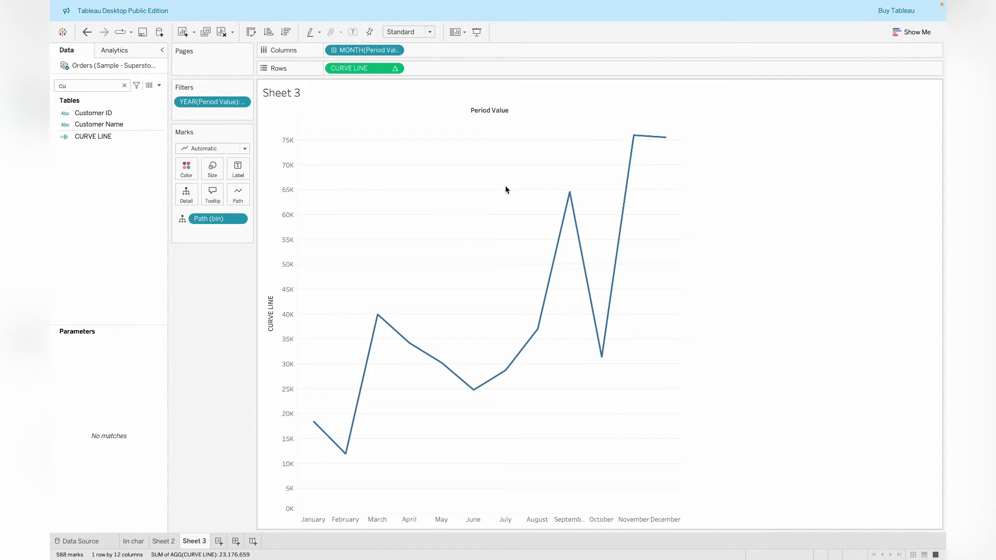
{"action": "left_click", "coordinate": [136, 542]}
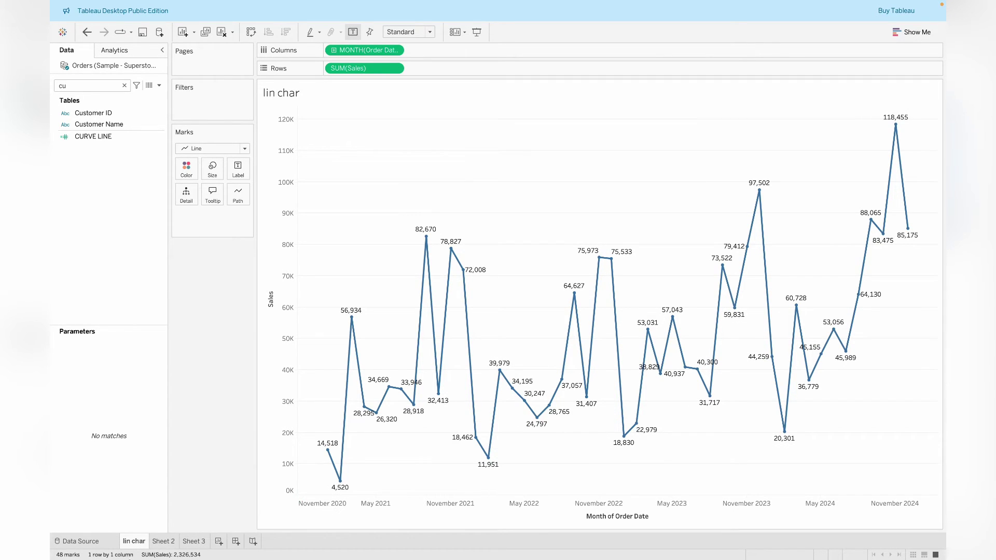
{"action": "left_click", "coordinate": [193, 541]}
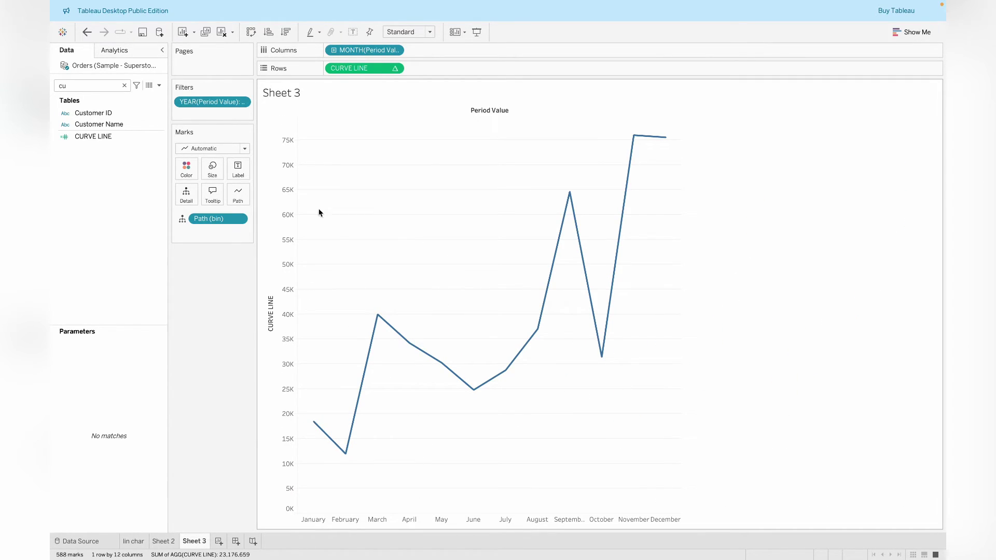
Step: In CURVE LINE's table calculation, include Month of Period Value in the specific dimensions of the nested TC_Next_Sales_Value calculation
{"action": "left_click", "coordinate": [396, 69]}
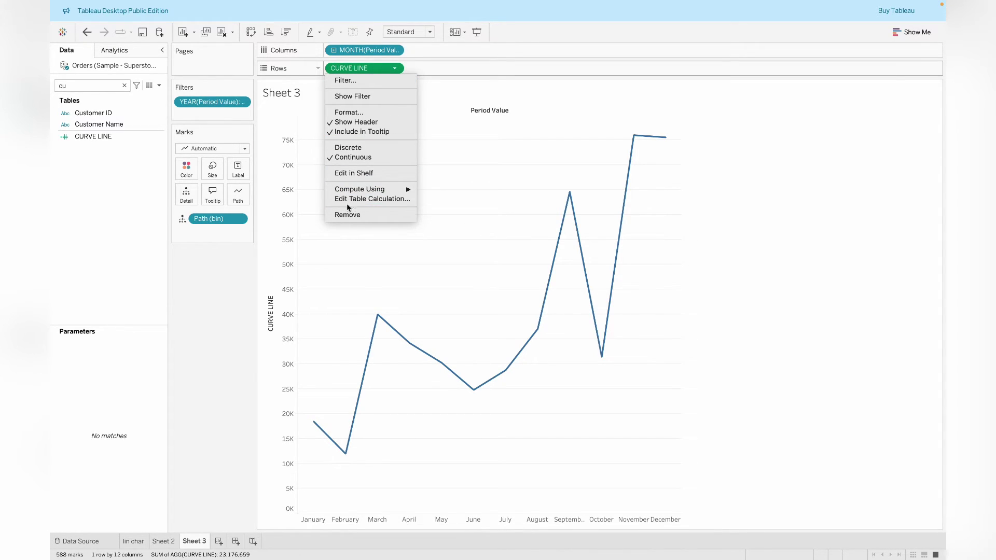
{"action": "left_click", "coordinate": [372, 199]}
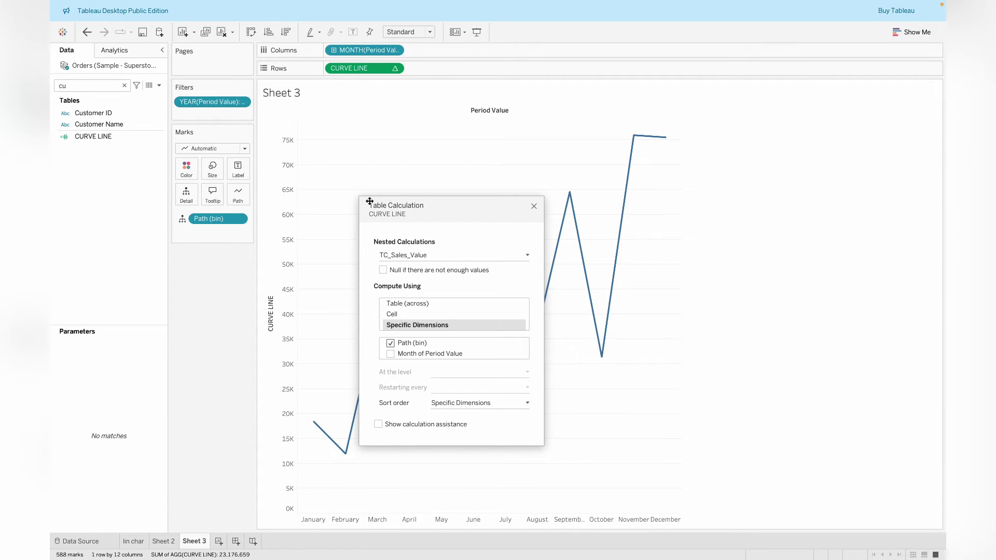
{"action": "left_click", "coordinate": [457, 255]}
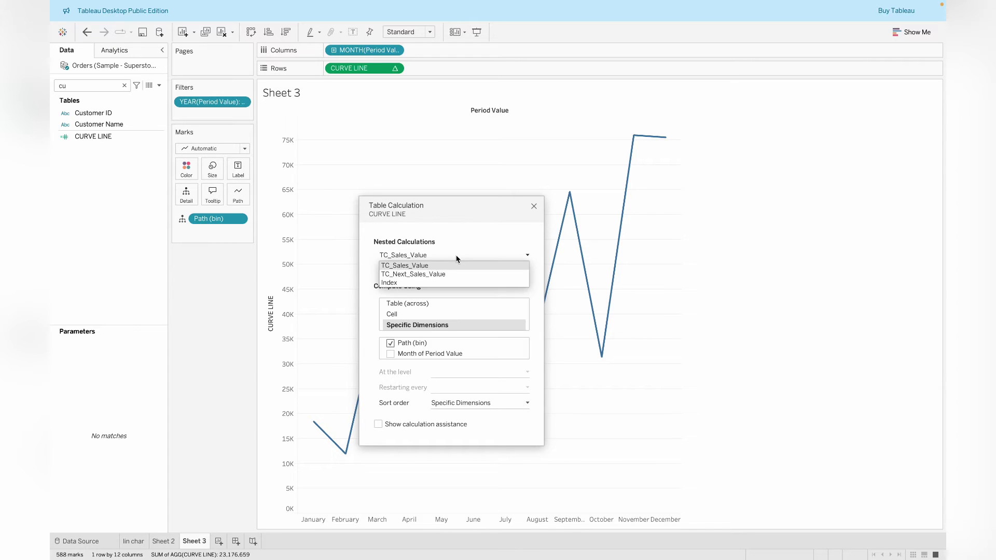
{"action": "left_click", "coordinate": [424, 277]}
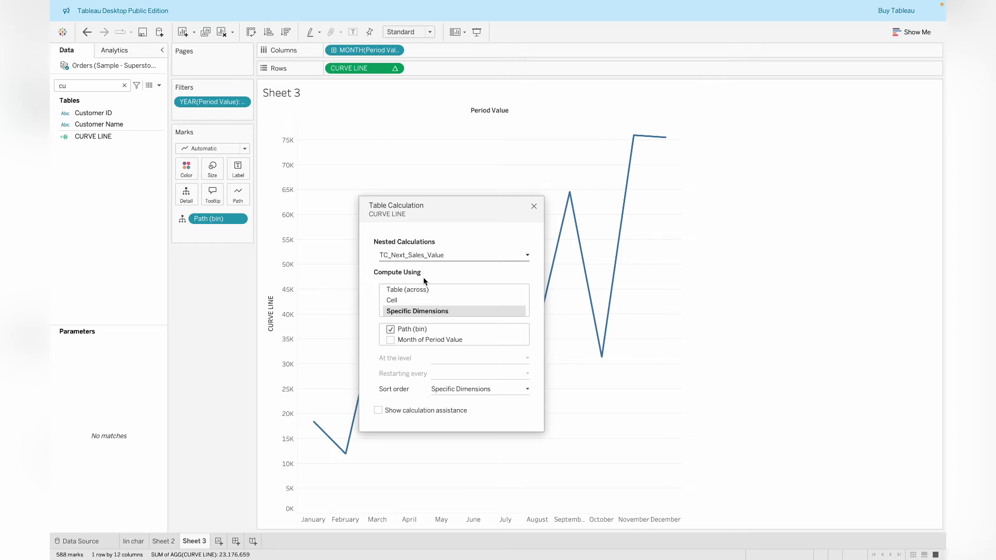
{"action": "left_click", "coordinate": [390, 340]}
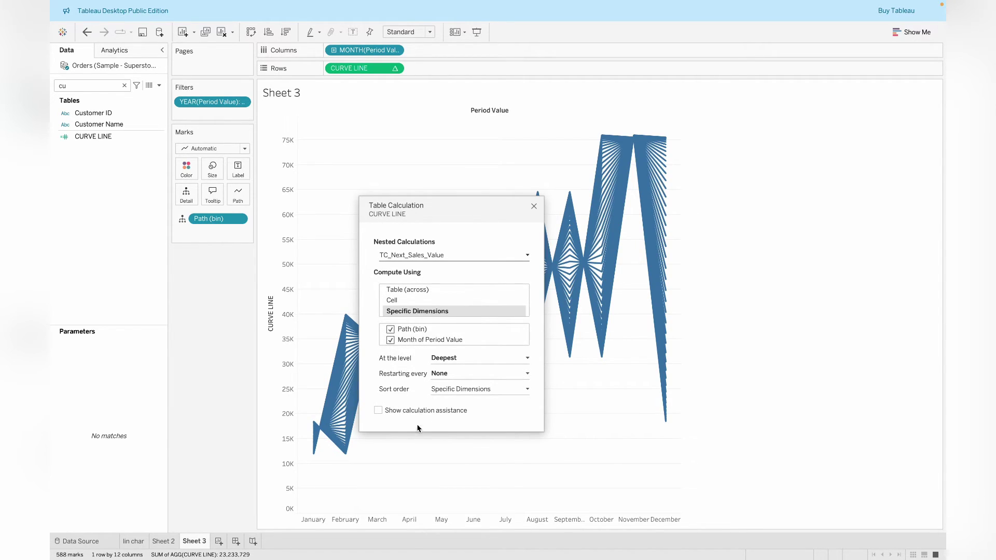
{"action": "left_click", "coordinate": [533, 207]}
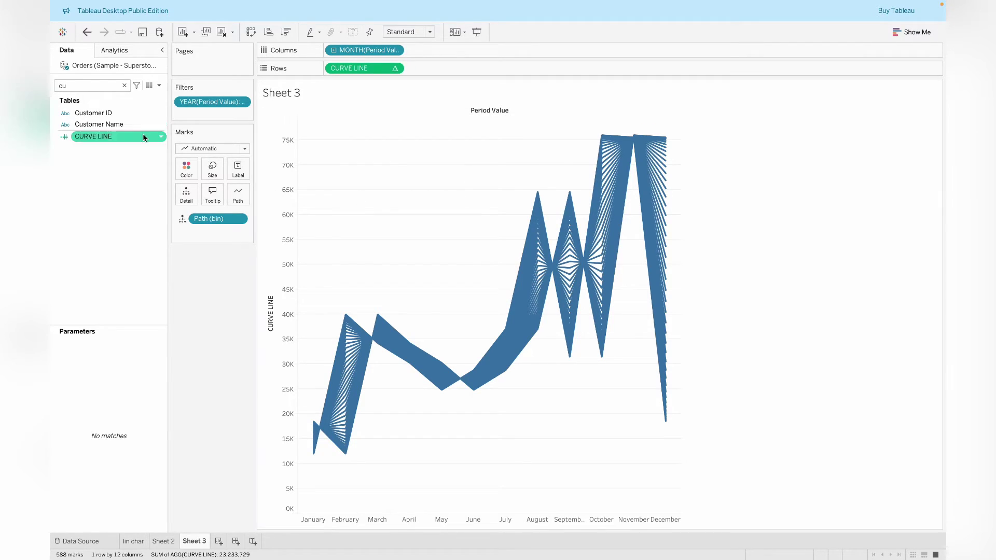
Step: Find the T field, place it on the columns after MONTH(Period Value) and compute it using Path (bin)
{"action": "left_click", "coordinate": [124, 86]}
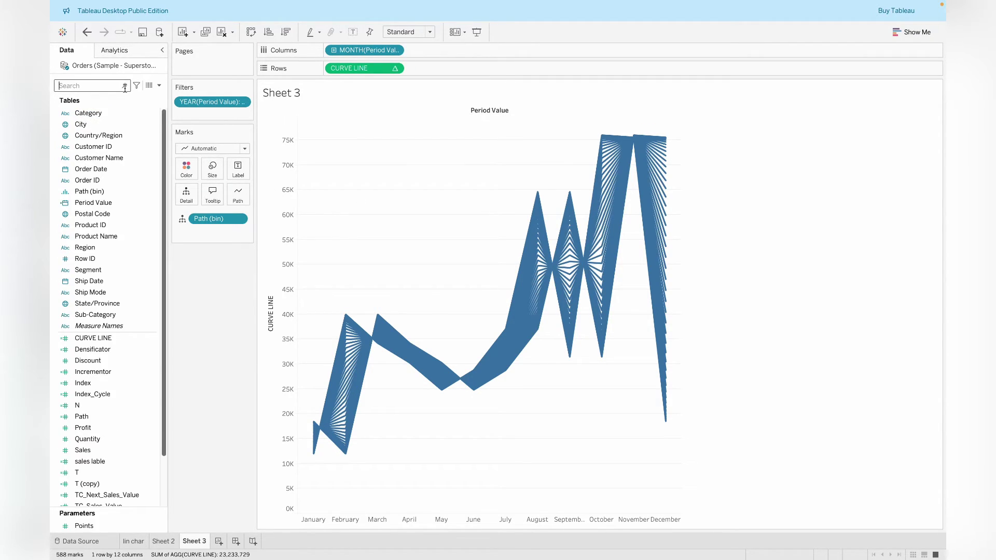
{"action": "type", "text": "T"}
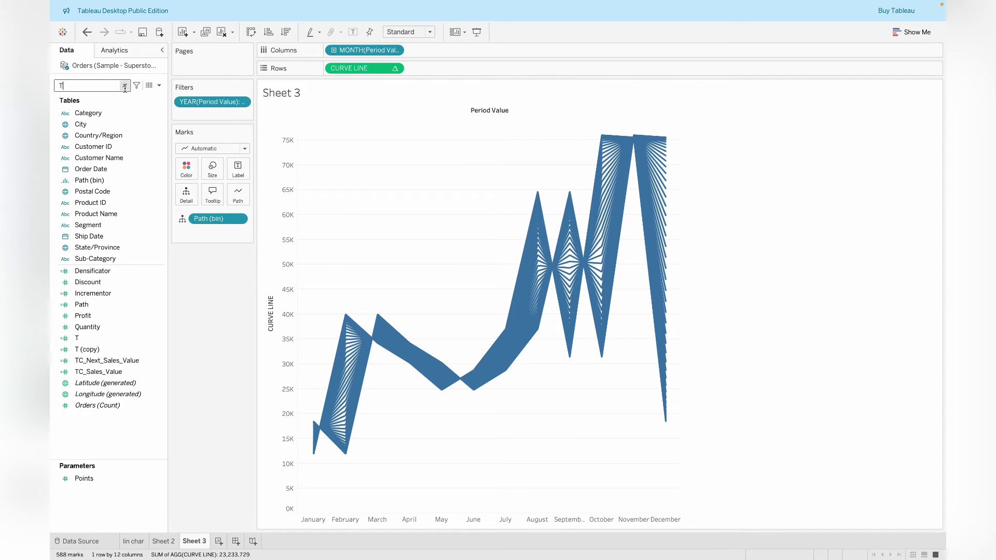
{"action": "left_click", "coordinate": [110, 340]}
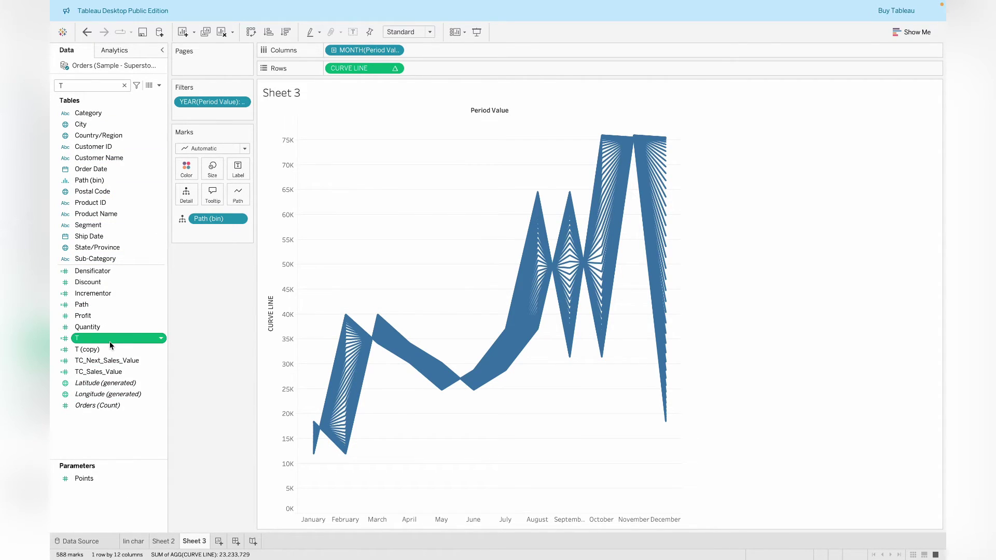
{"action": "left_click_drag", "start_coordinate": [110, 341], "coordinate": [500, 56]}
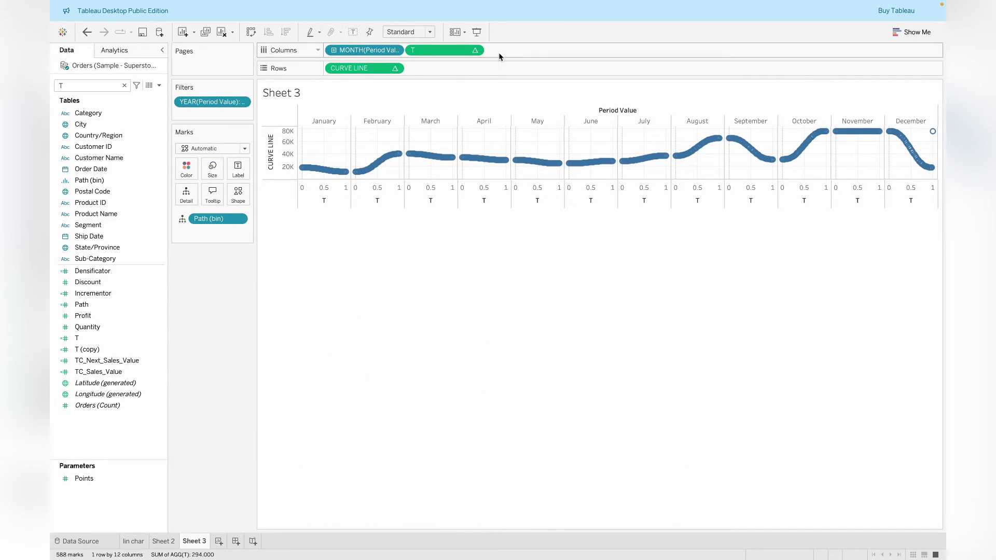
{"action": "left_click", "coordinate": [474, 50]}
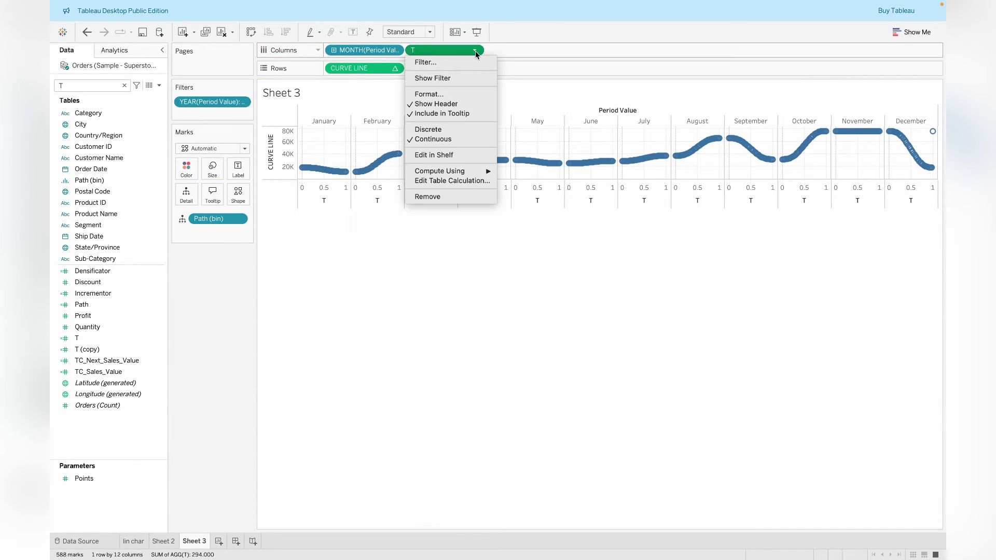
{"action": "mouse_move", "coordinate": [484, 170]}
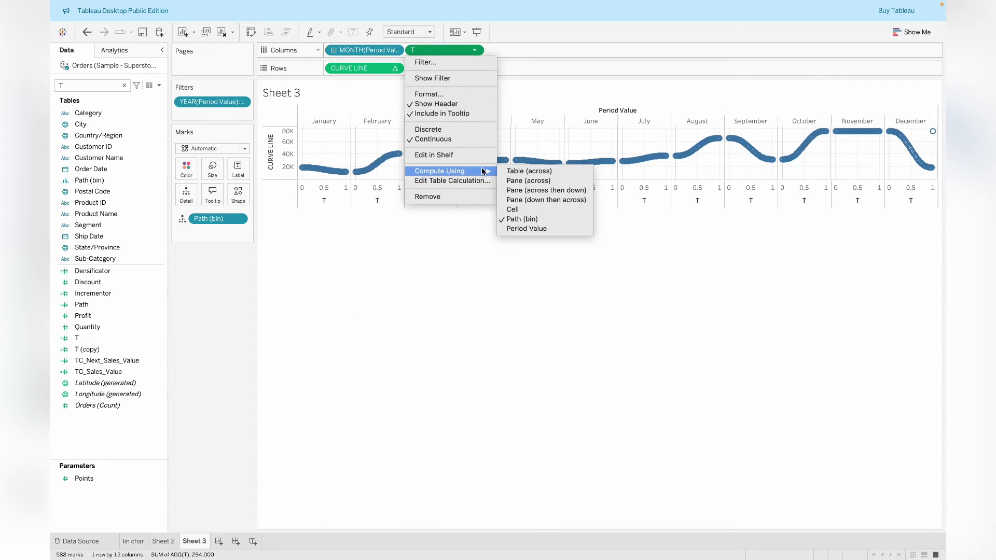
{"action": "left_click", "coordinate": [530, 220]}
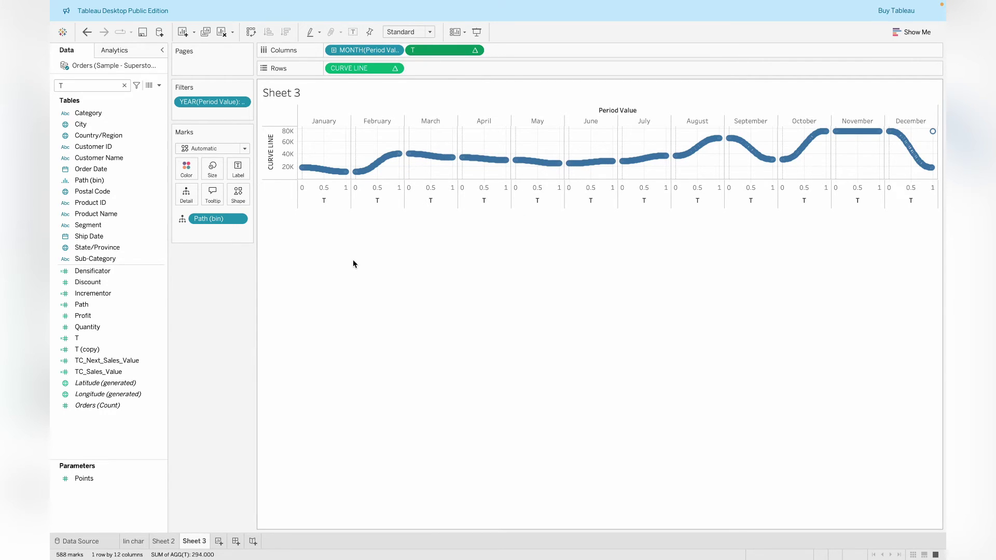
Step: Change the mark type to Line and assign Path (bin) to the line's path instead of detail
{"action": "left_click", "coordinate": [226, 150]}
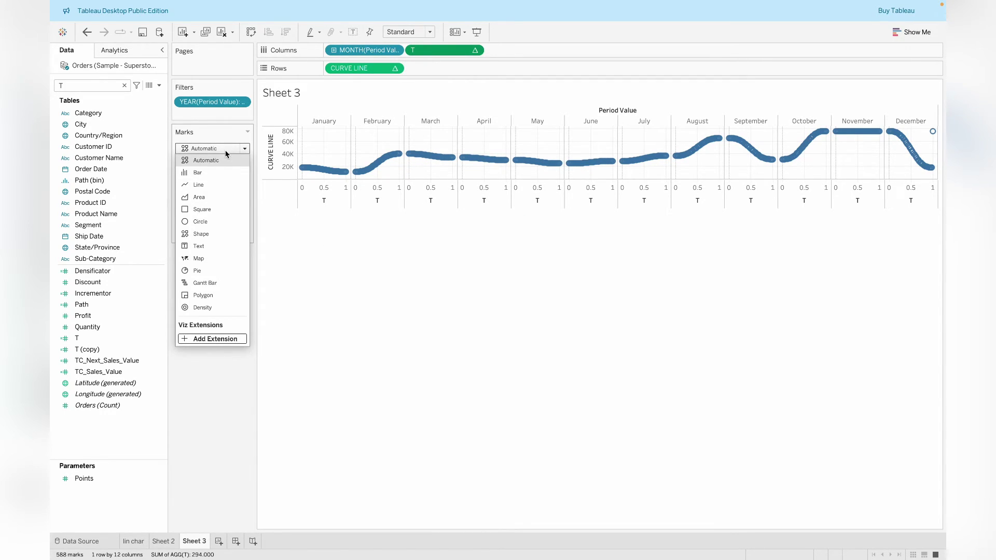
{"action": "left_click", "coordinate": [201, 185]}
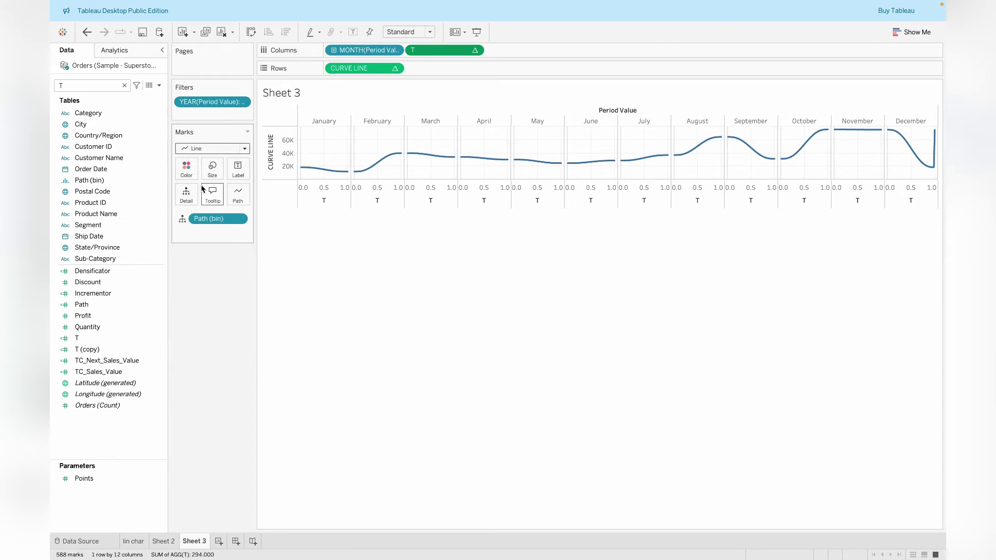
{"action": "left_click", "coordinate": [200, 222]}
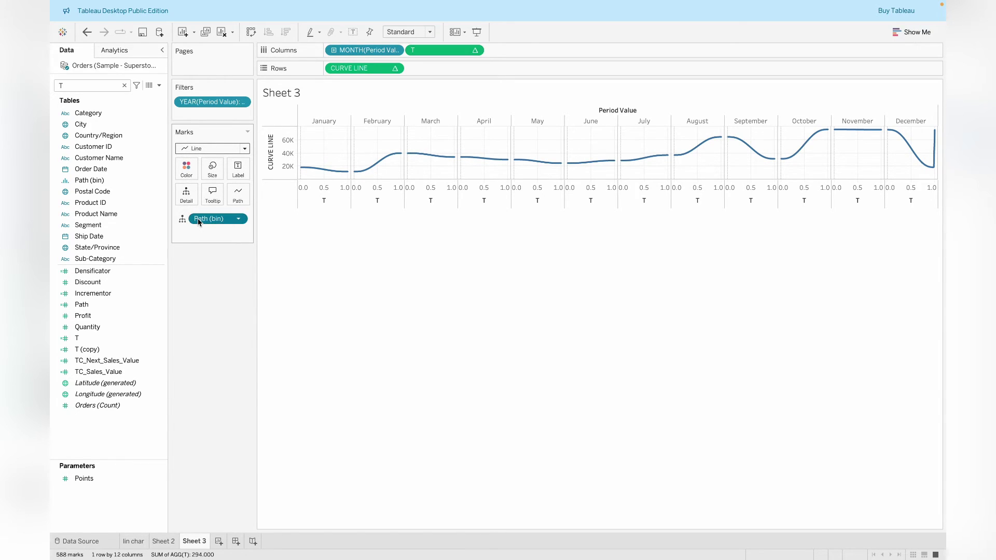
{"action": "left_click_drag", "start_coordinate": [199, 222], "coordinate": [236, 201]}
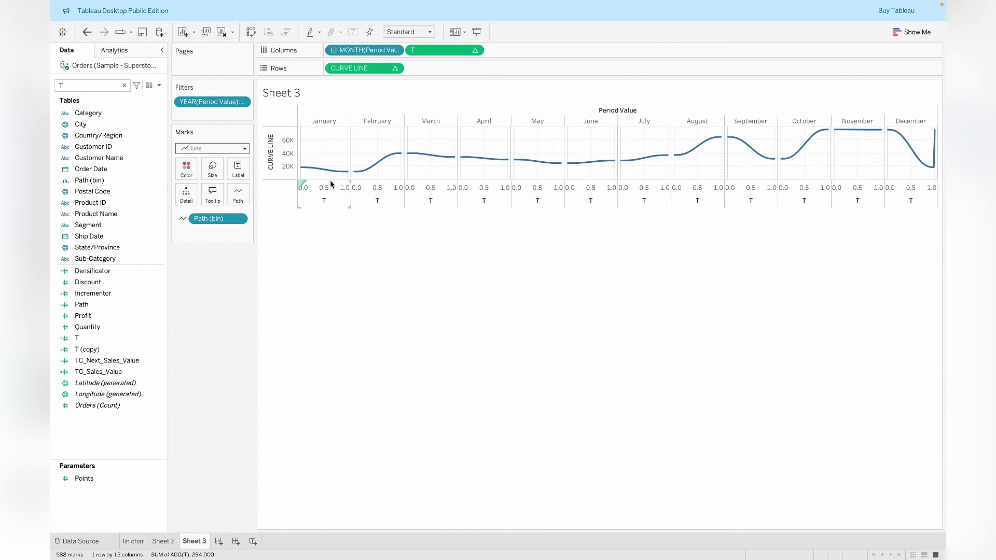
Step: Set the chart's fit to Fit Height and inspect the curve from January onward
{"action": "left_click", "coordinate": [428, 32]}
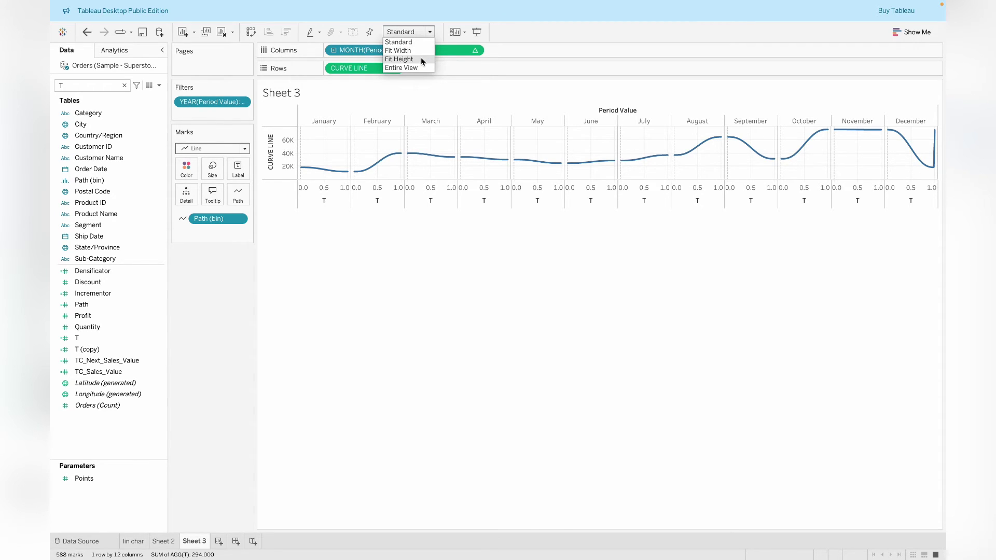
{"action": "left_click", "coordinate": [421, 59]}
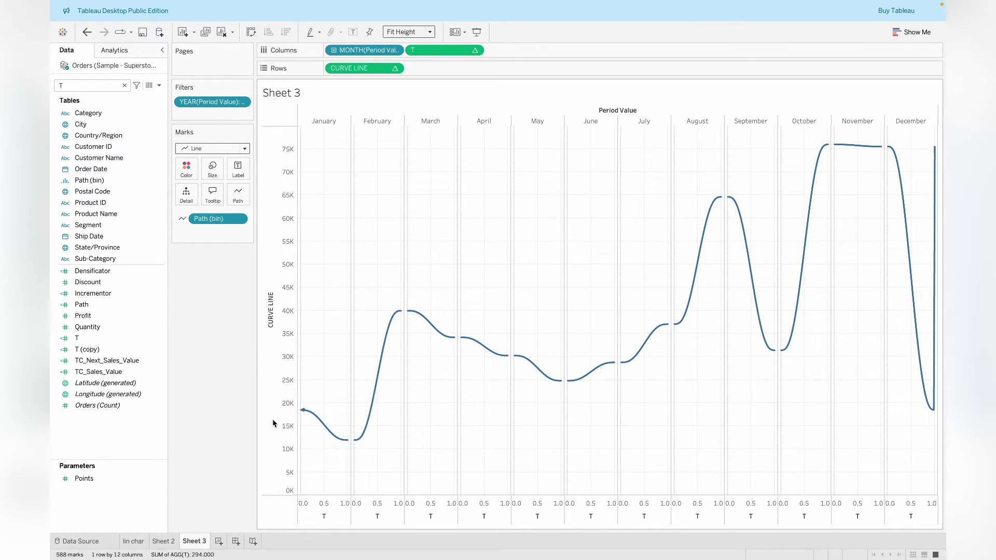
{"action": "mouse_move", "coordinate": [312, 417]}
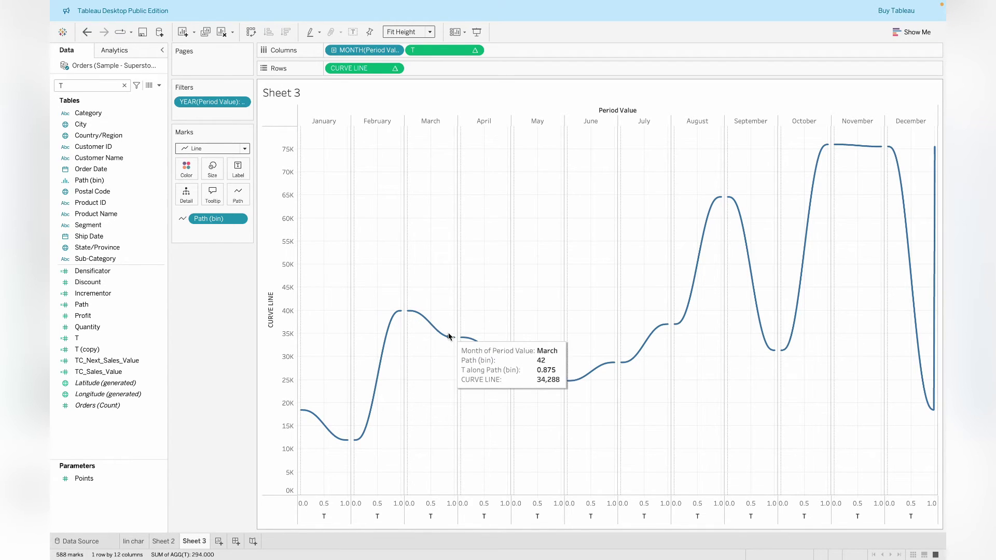
Step: Compare with the lin char sheet, and give Sheet 3's T axis a custom range with fixed start 0 and fixed end 1
{"action": "left_click", "coordinate": [134, 542]}
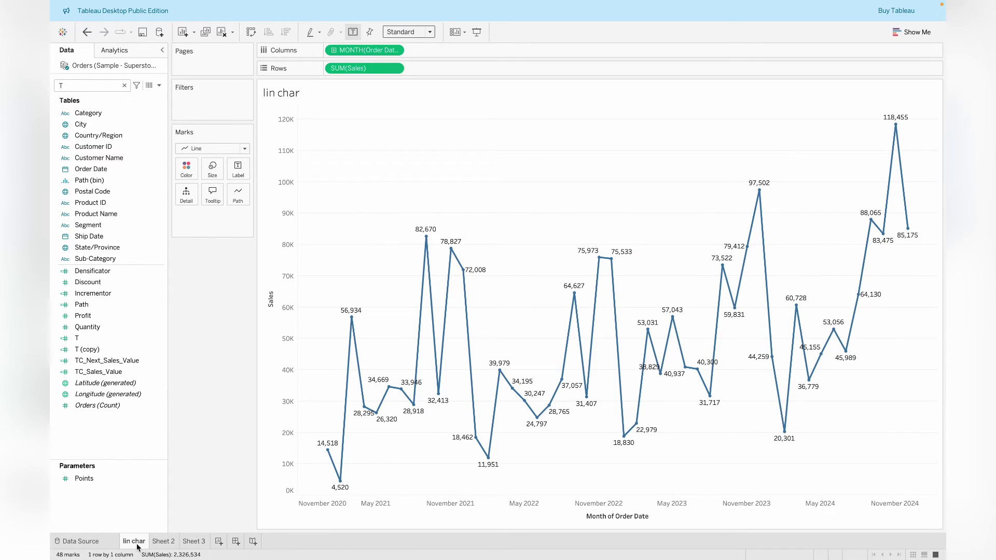
{"action": "left_click", "coordinate": [193, 542]}
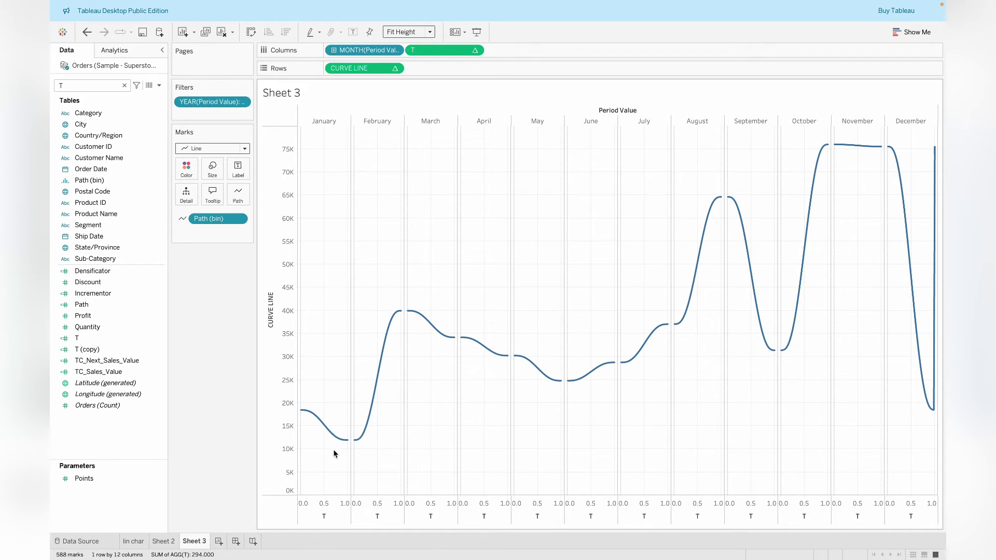
{"action": "right_click", "coordinate": [332, 507]}
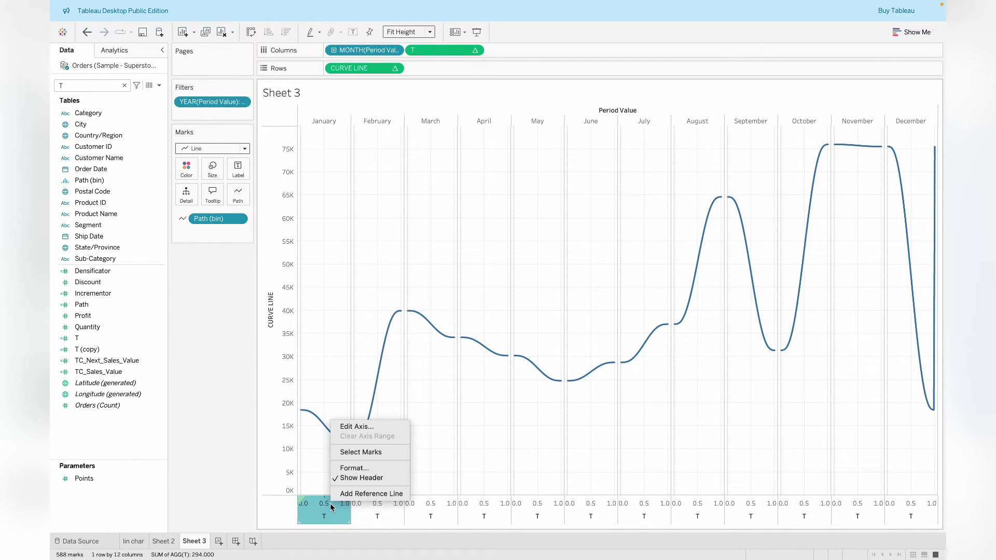
{"action": "left_click", "coordinate": [354, 427]}
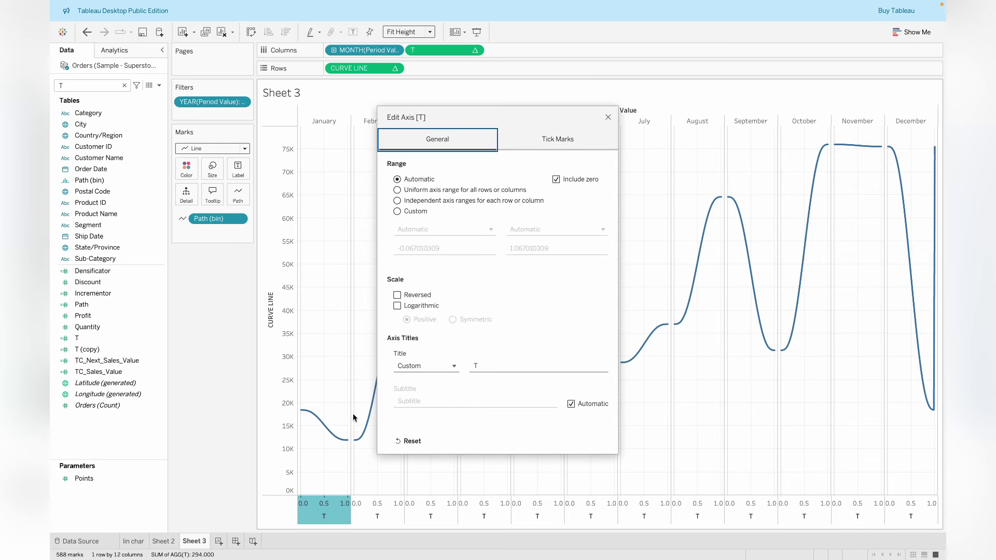
{"action": "left_click", "coordinate": [398, 212]}
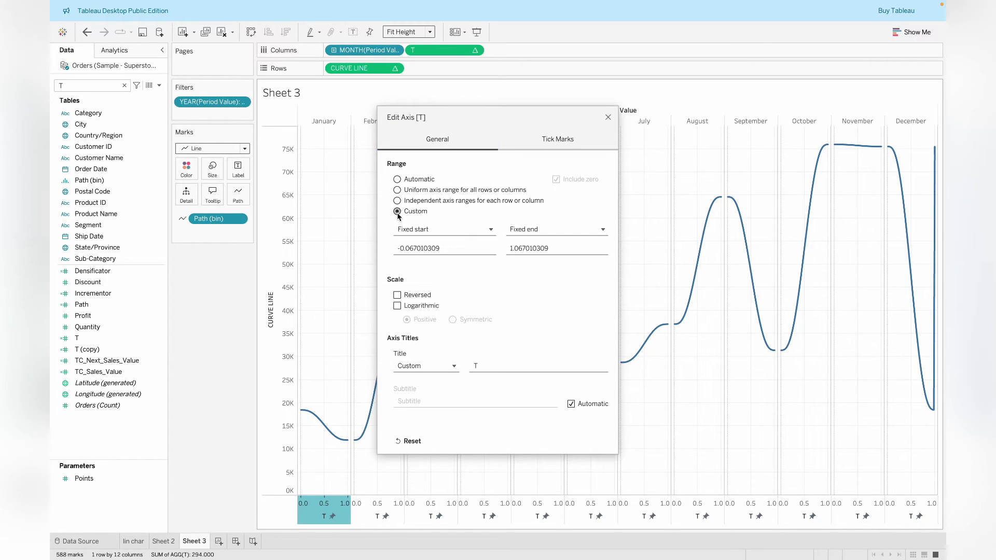
{"action": "left_click", "coordinate": [442, 248]}
{"action": "left_click_drag", "start_coordinate": [441, 248], "coordinate": [380, 249]}
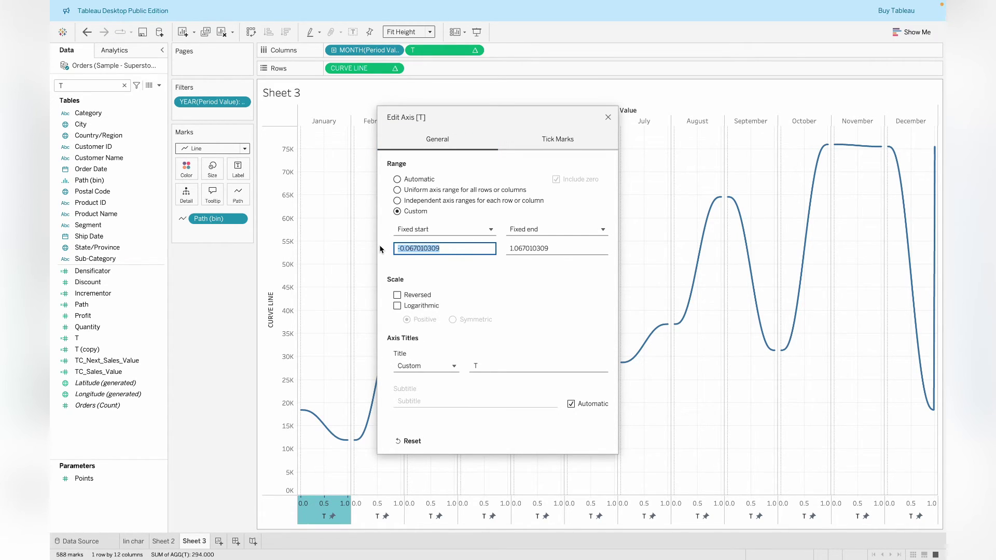
{"action": "type", "text": "0"}
{"action": "key", "text": "Tab"}
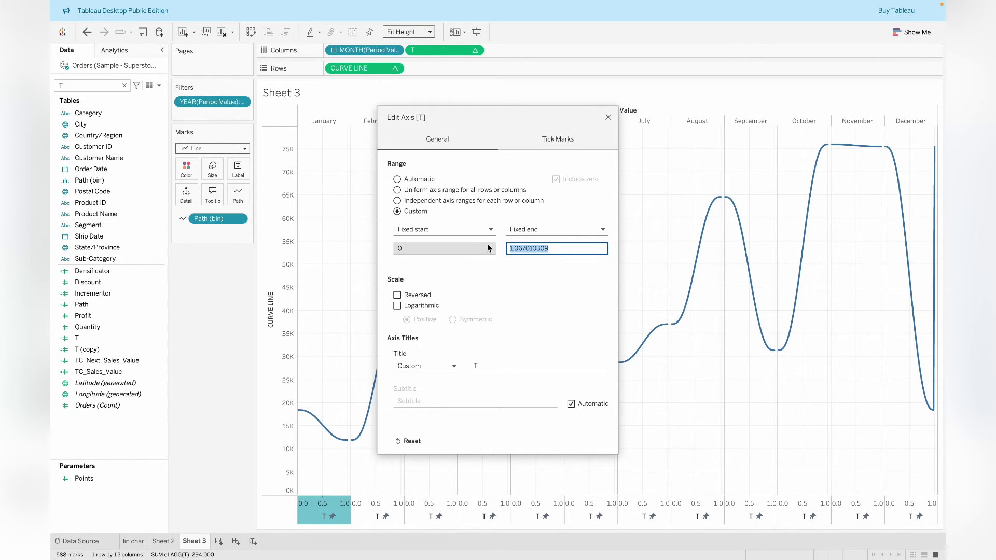
{"action": "type", "text": "1"}
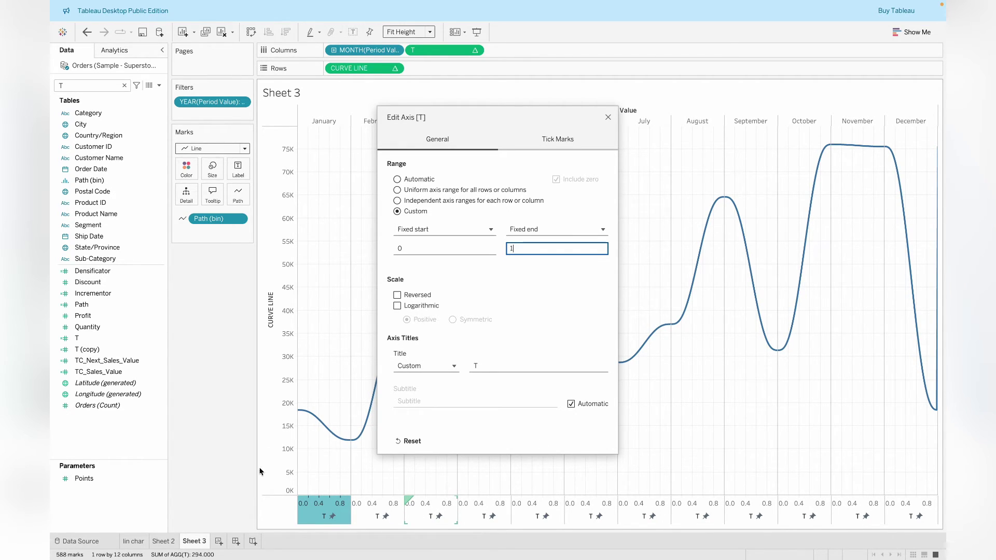
{"action": "left_click", "coordinate": [608, 117]}
{"action": "mouse_move", "coordinate": [405, 313]}
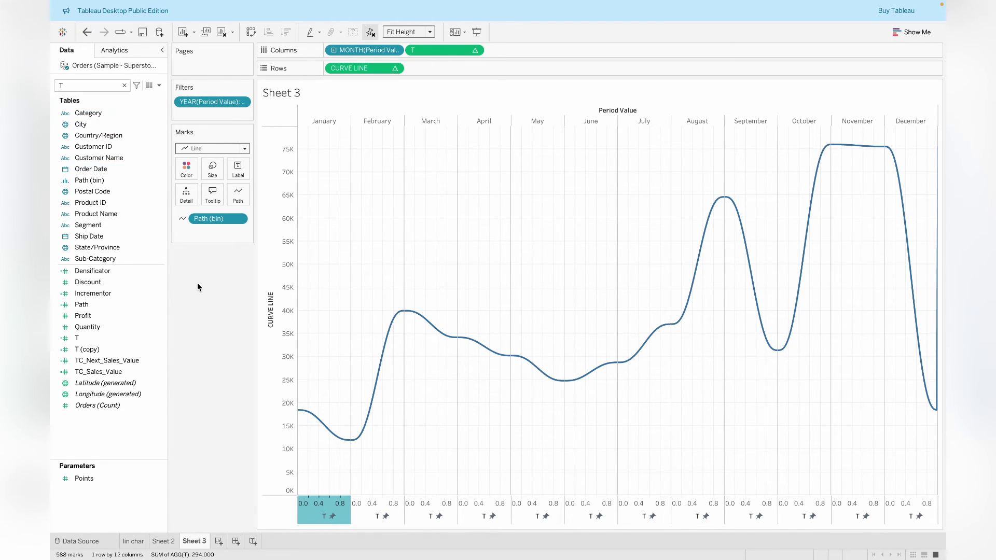
Step: Find the T (copy) field, add it to the columns after T and compute it using Path (bin)
{"action": "left_click", "coordinate": [125, 86]}
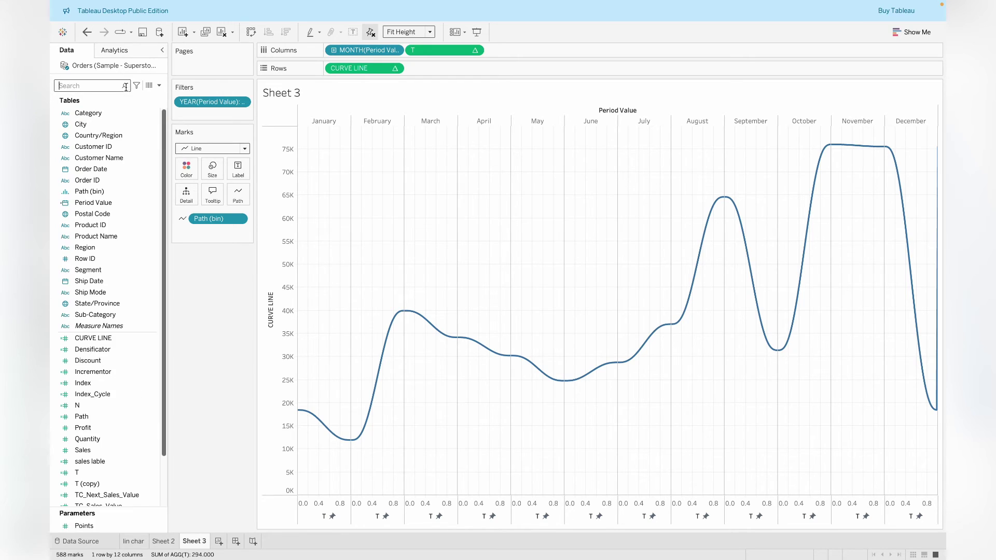
{"action": "type", "text": "T"}
{"action": "left_click", "coordinate": [105, 485]}
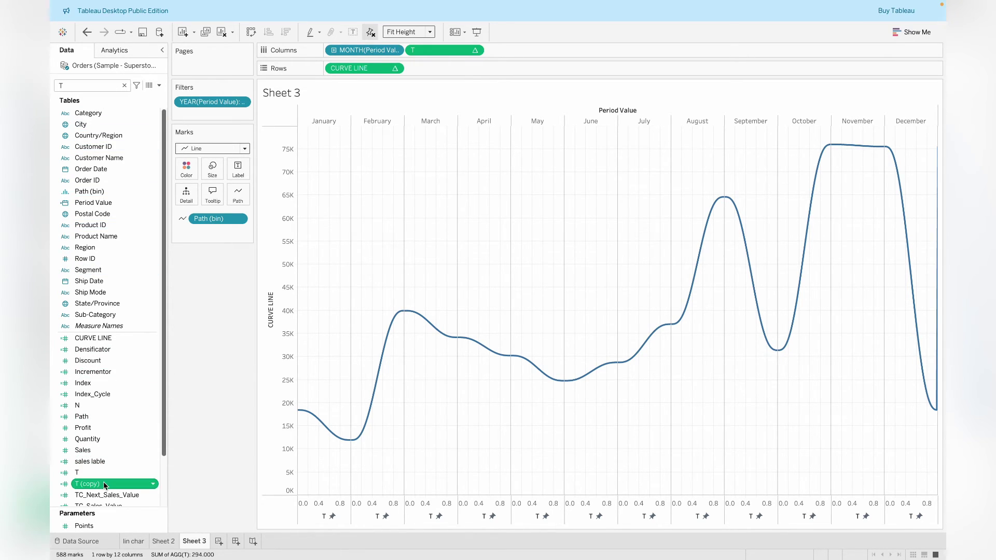
{"action": "left_click", "coordinate": [105, 485]}
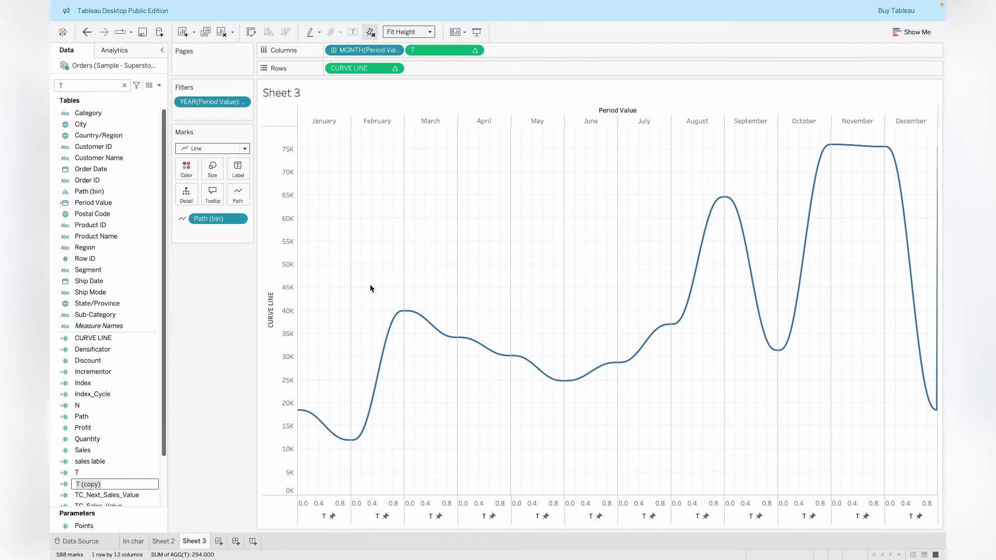
{"action": "key", "text": "Return"}
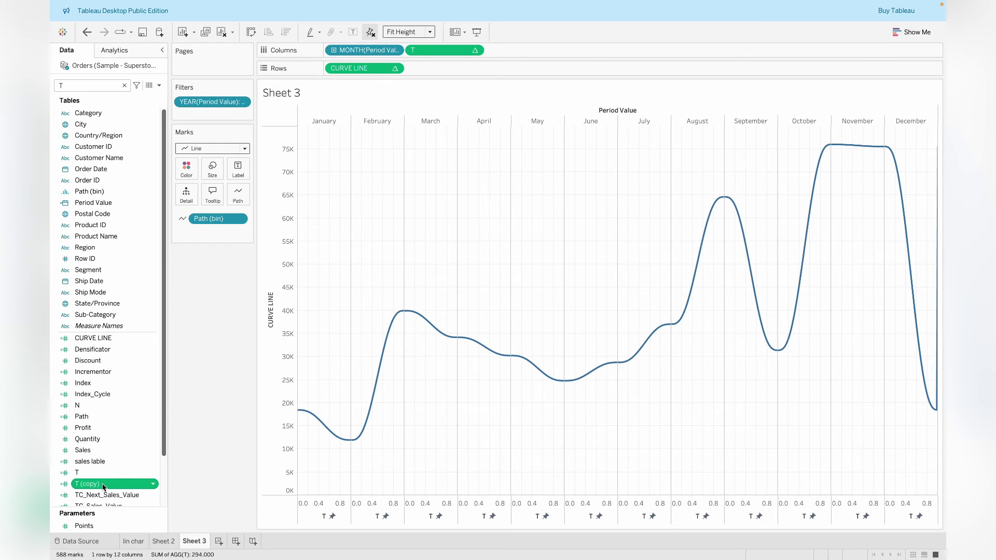
{"action": "left_click_drag", "start_coordinate": [104, 487], "coordinate": [557, 52]}
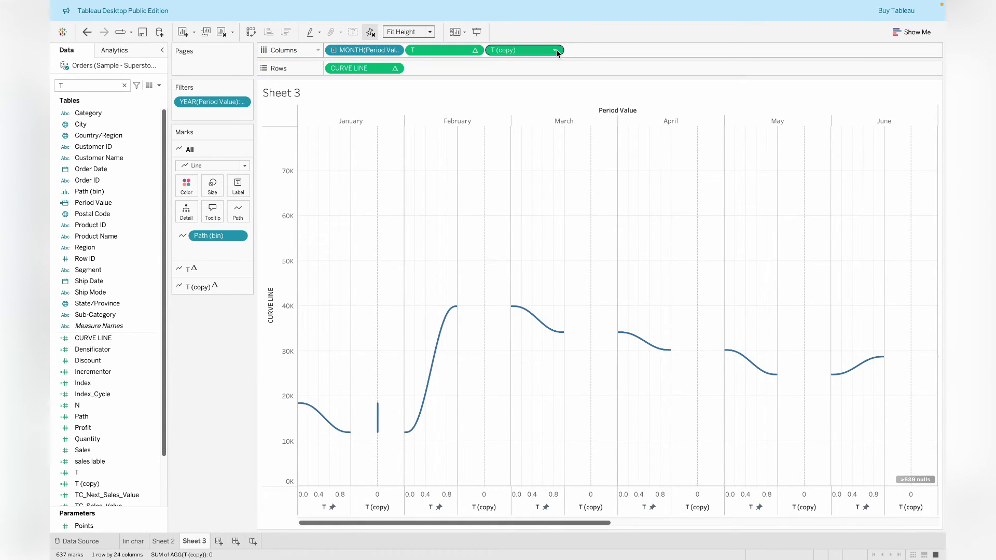
{"action": "left_click", "coordinate": [556, 50]}
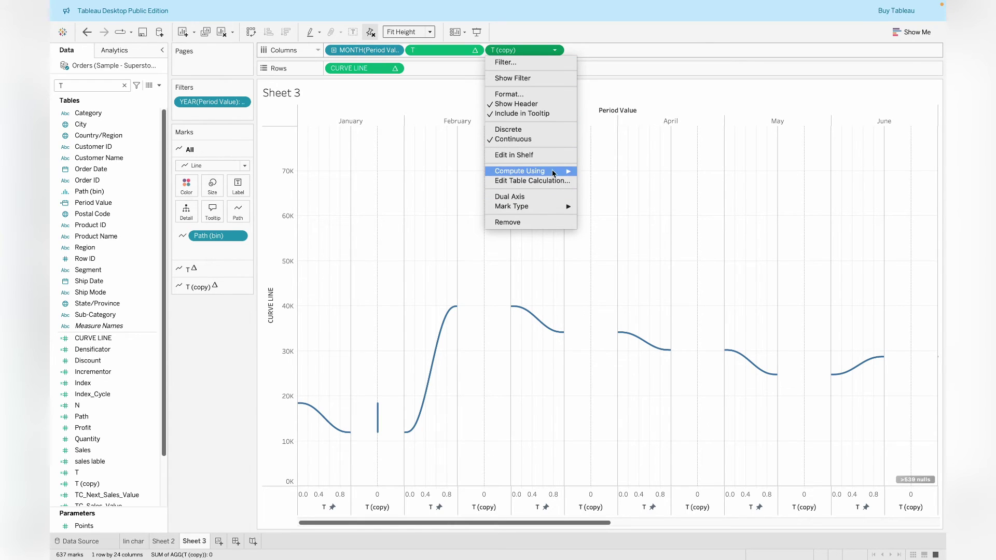
{"action": "mouse_move", "coordinate": [553, 174]}
{"action": "left_click", "coordinate": [612, 227]}
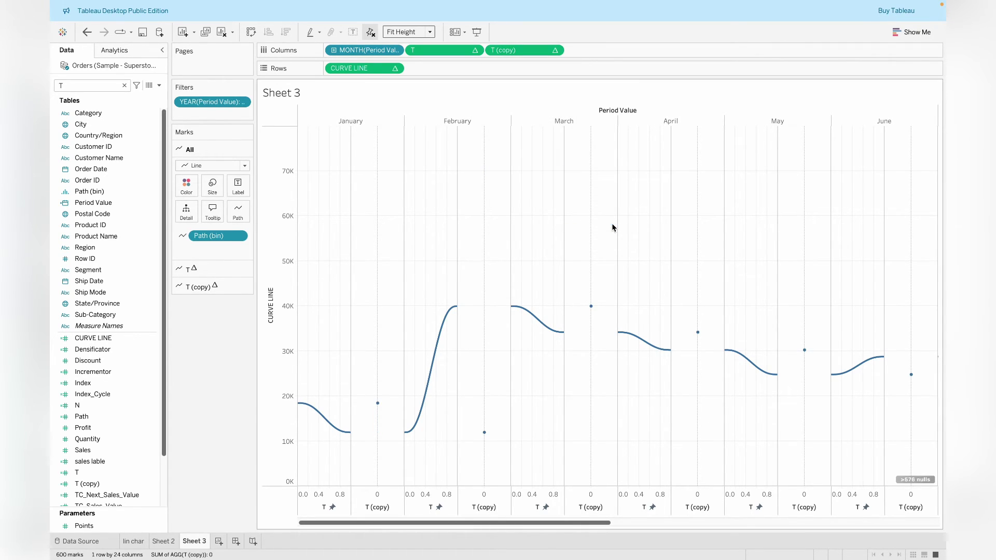
Step: Change the T (copy) marks to Circle and combine T (copy) with T as a dual axis
{"action": "left_click", "coordinate": [217, 284]}
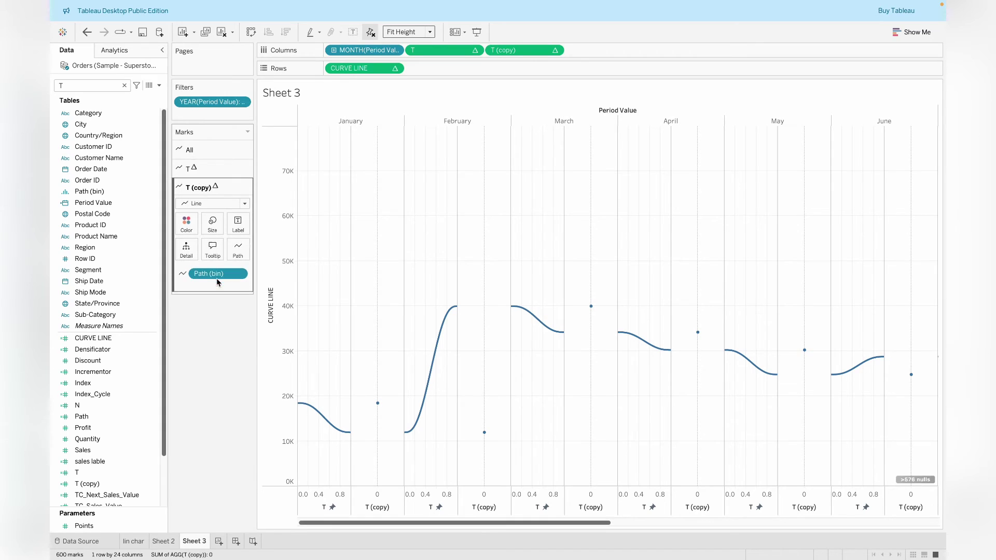
{"action": "left_click", "coordinate": [207, 200]}
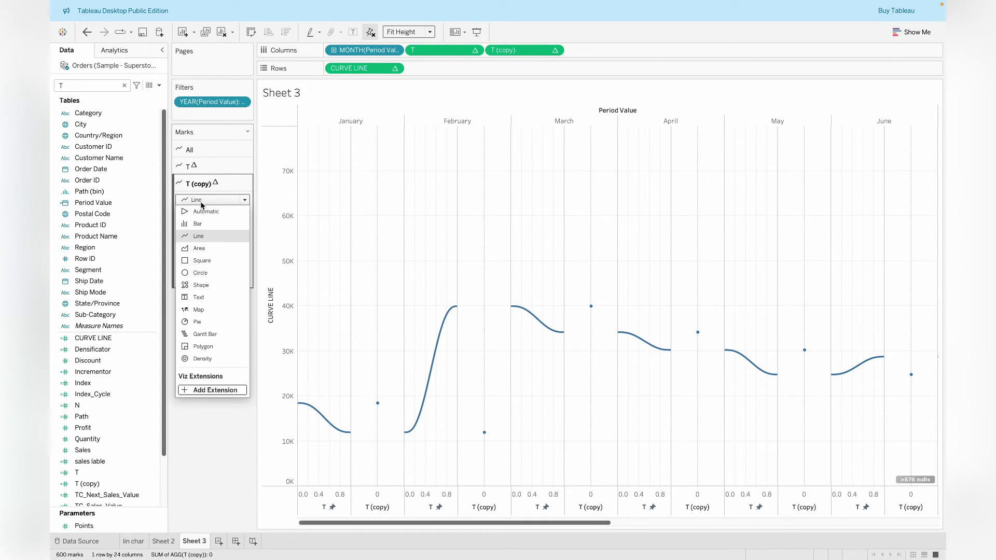
{"action": "left_click", "coordinate": [200, 275]}
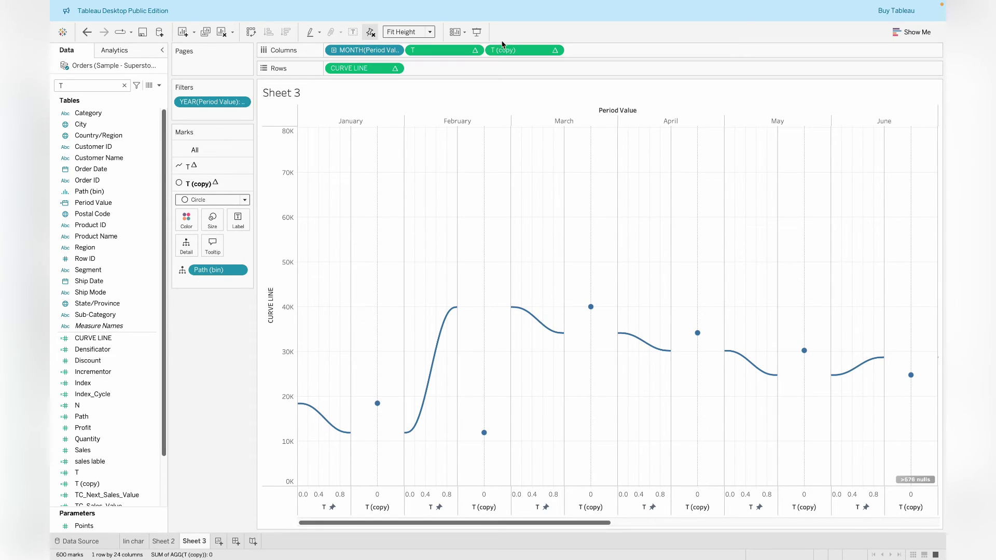
{"action": "left_click", "coordinate": [555, 51]}
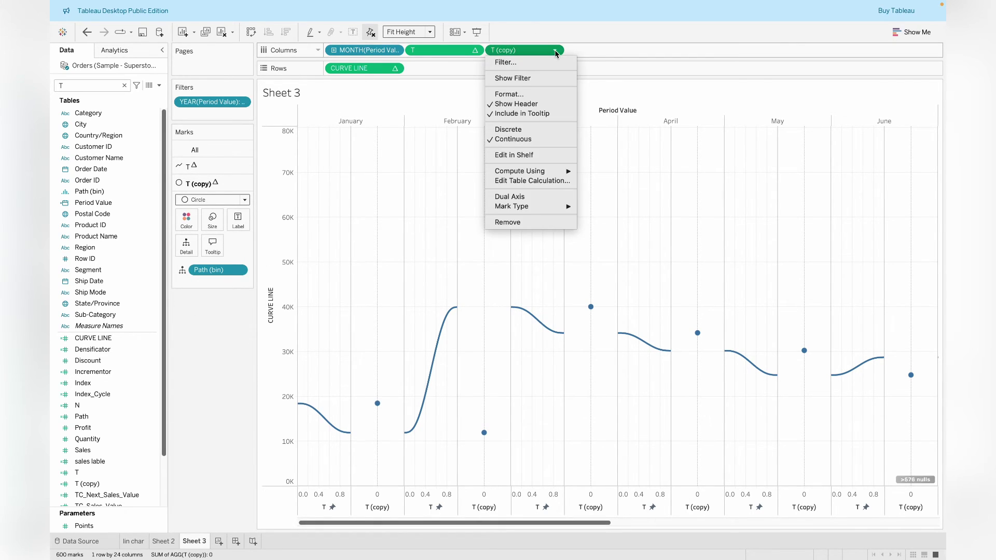
{"action": "left_click", "coordinate": [538, 198]}
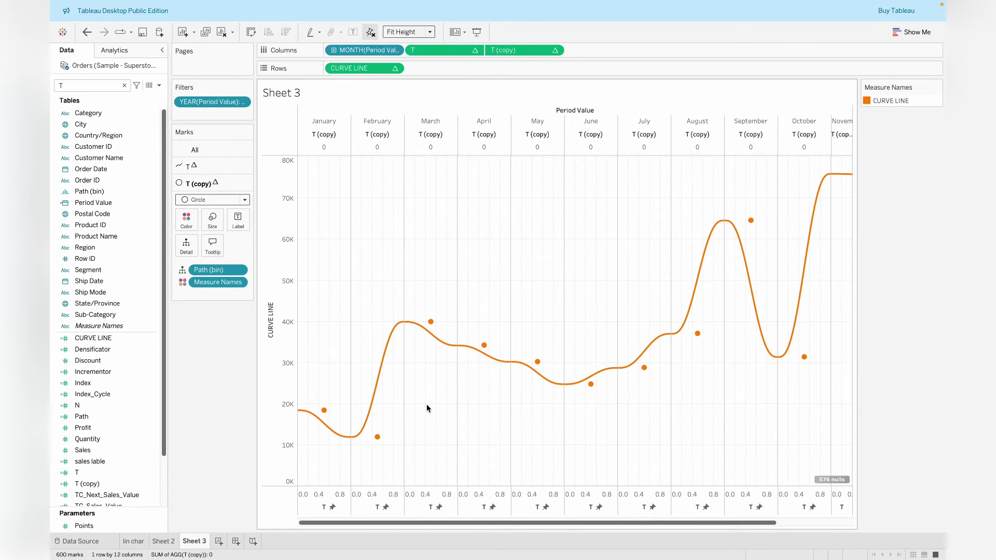
Step: Synchronize the T axis with the T (copy) axis so the circles line up with the curve
{"action": "left_click", "coordinate": [432, 499]}
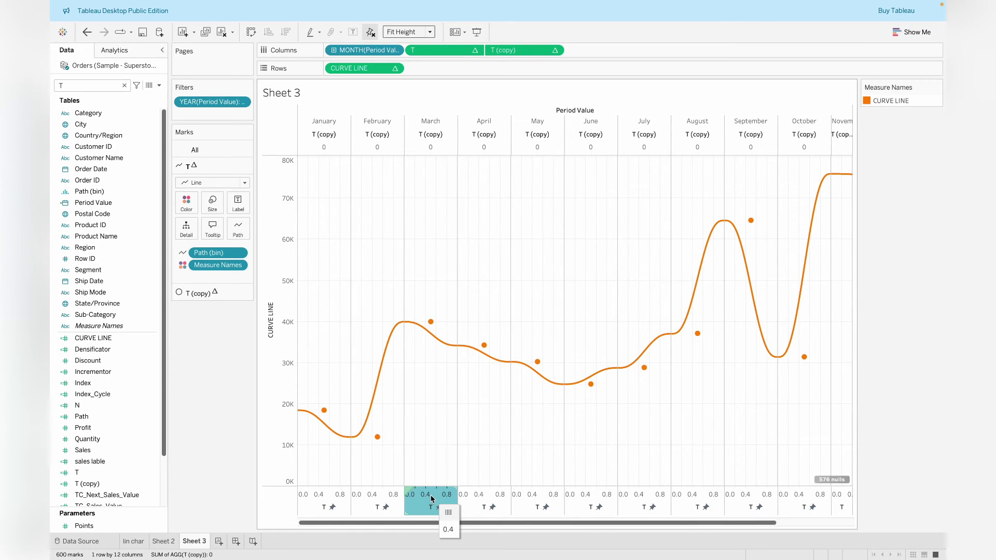
{"action": "left_click", "coordinate": [431, 500]}
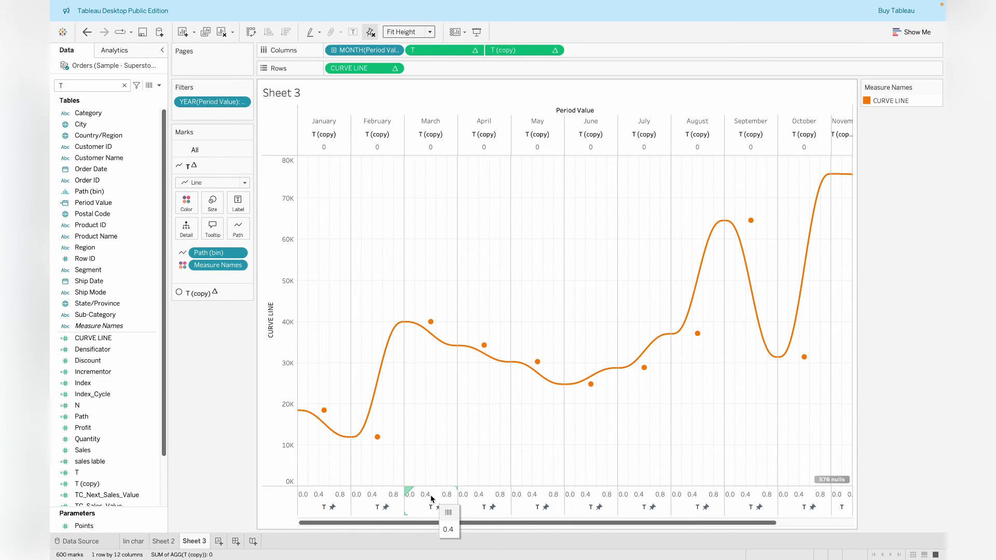
{"action": "left_click", "coordinate": [431, 499]}
{"action": "left_click", "coordinate": [431, 499]}
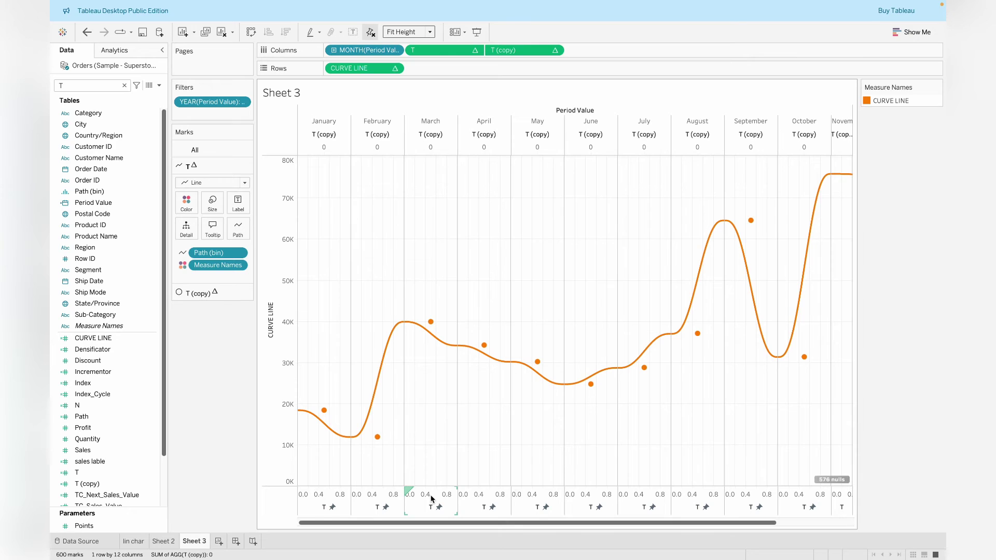
{"action": "right_click", "coordinate": [432, 499]}
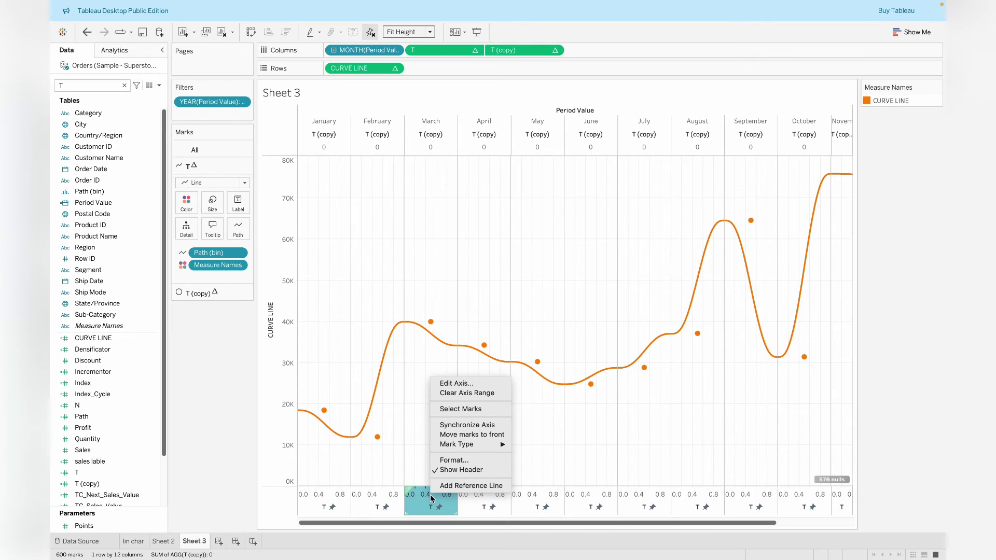
{"action": "left_click", "coordinate": [454, 434]}
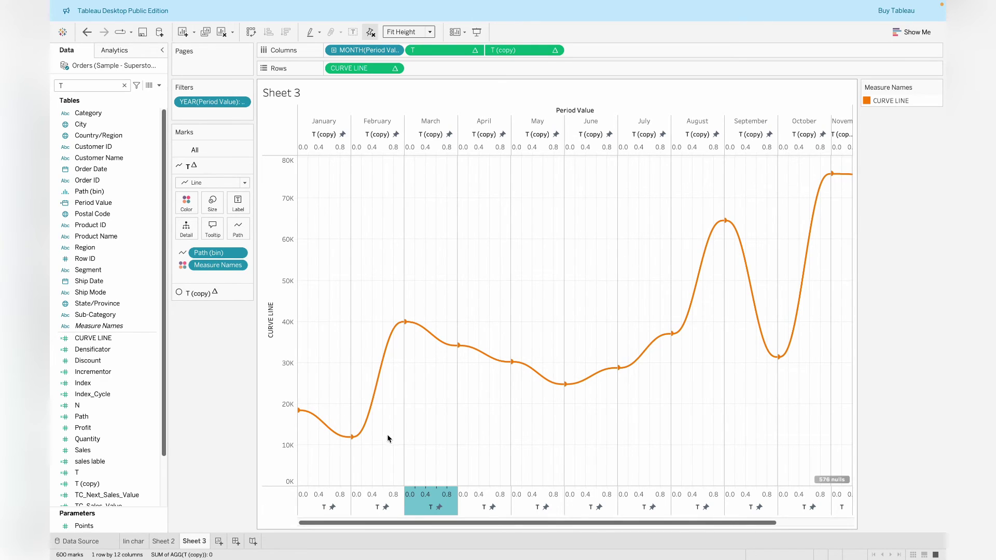
Step: Hide the header of the T axis along the month panes
{"action": "left_click", "coordinate": [426, 497]}
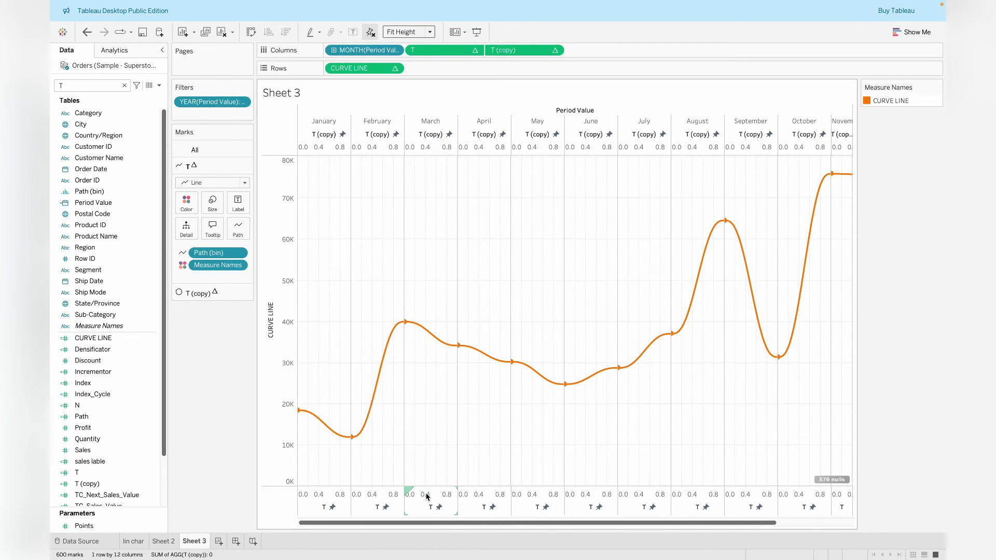
{"action": "left_click", "coordinate": [427, 496]}
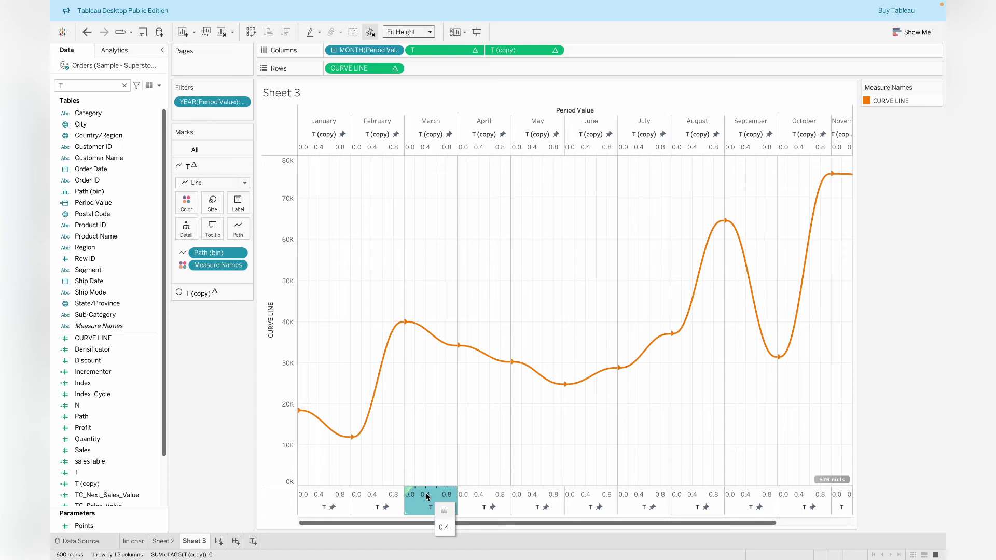
{"action": "right_click", "coordinate": [426, 497]}
{"action": "left_click", "coordinate": [431, 473]}
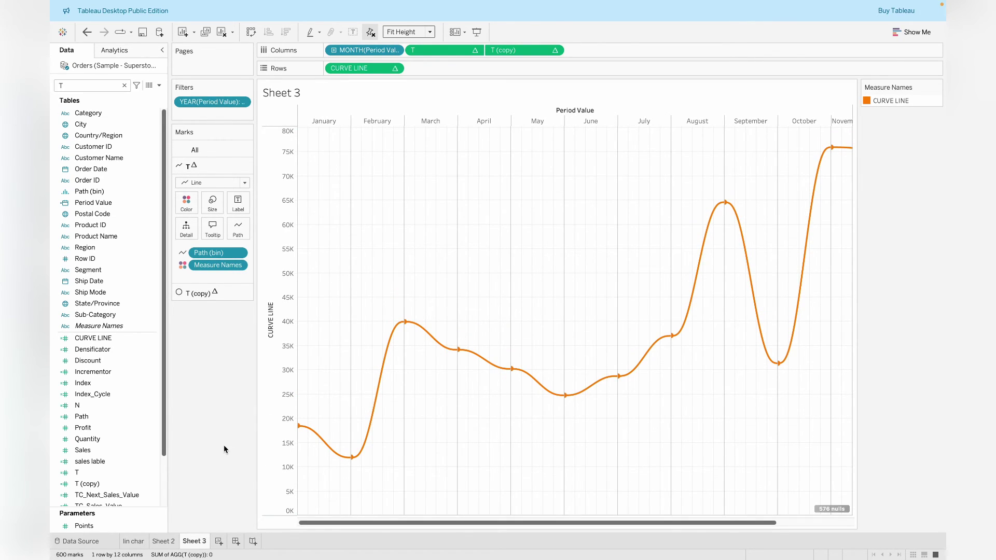
Step: Find the sales lable field, add it as the label of the T (copy) marks and compute it using Path (bin)
{"action": "left_click", "coordinate": [191, 293]}
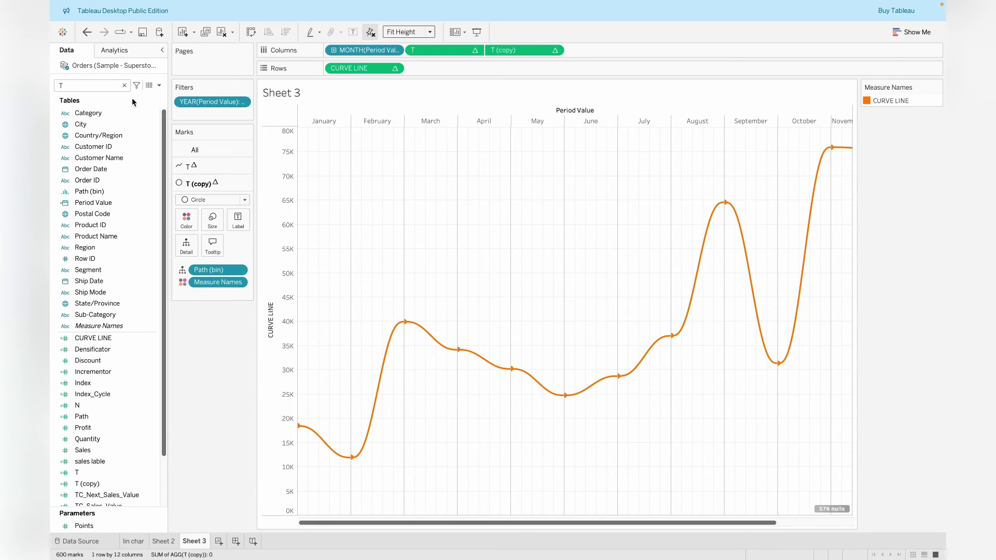
{"action": "left_click", "coordinate": [101, 88]}
{"action": "key", "text": "BackSpace"}
{"action": "type", "text": "lab"}
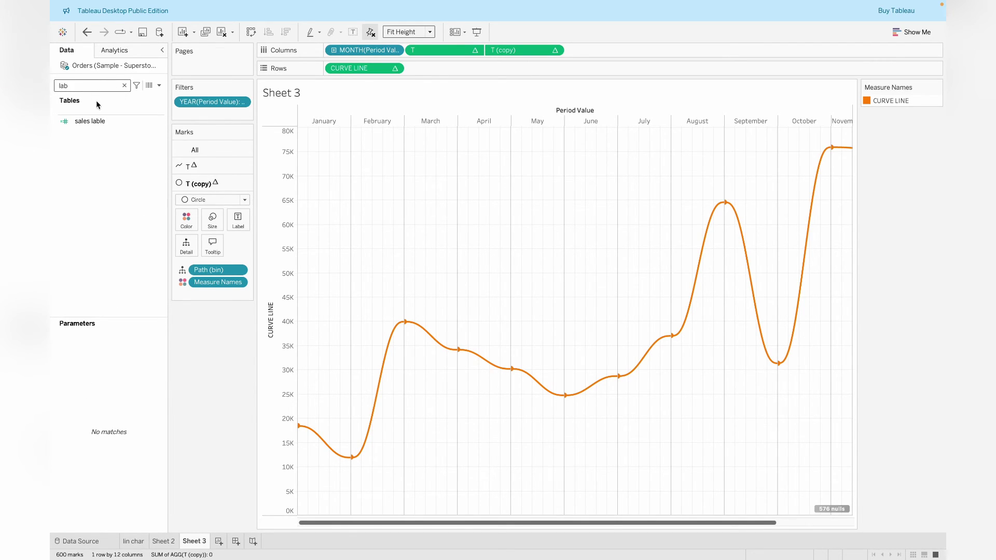
{"action": "left_click_drag", "start_coordinate": [90, 120], "coordinate": [233, 218]}
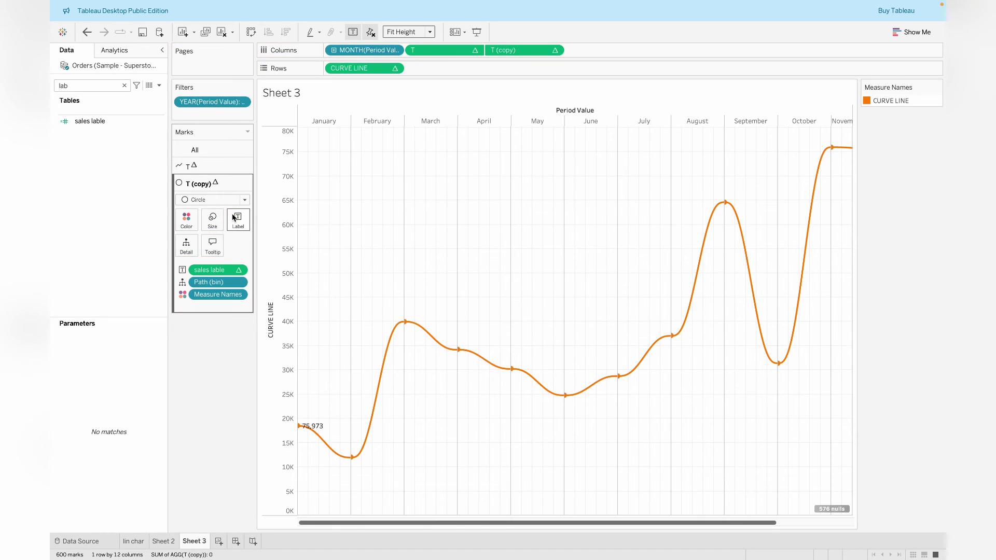
{"action": "left_click", "coordinate": [238, 270]}
{"action": "mouse_move", "coordinate": [254, 383]}
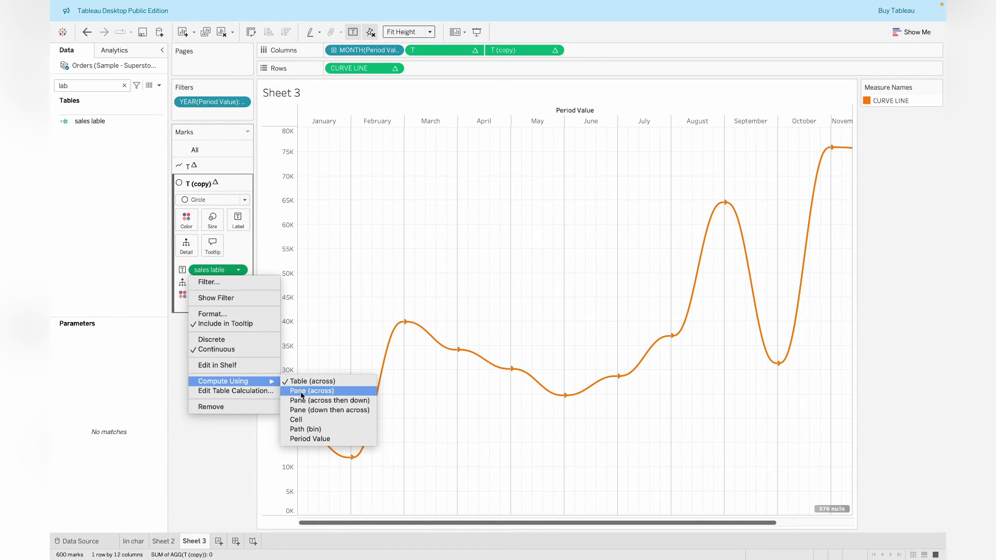
{"action": "left_click", "coordinate": [310, 429]}
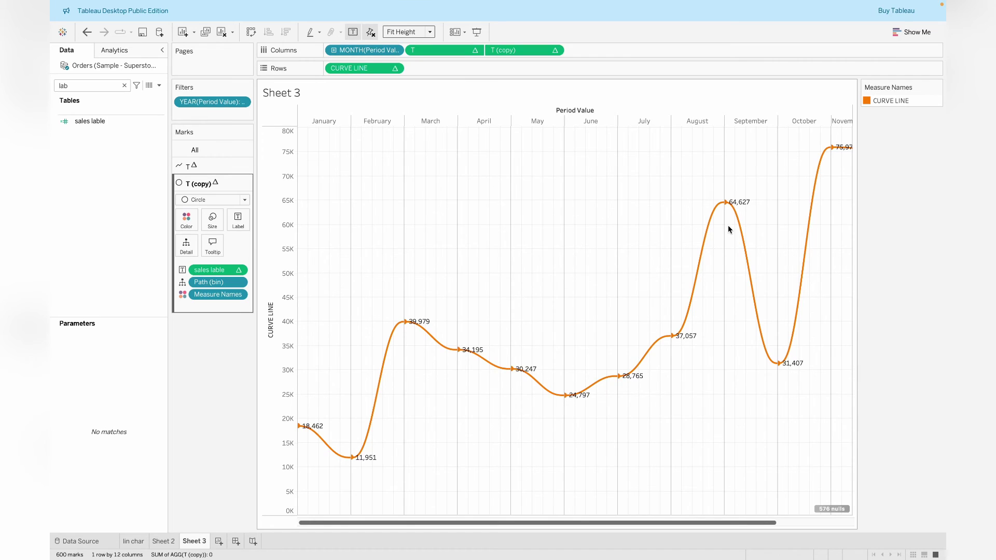
Step: Filter the lin char sheet by years of Order Date, keeping only 2022
{"action": "left_click", "coordinate": [133, 541]}
{"action": "left_click_drag", "start_coordinate": [91, 121], "coordinate": [83, 67]}
{"action": "left_click", "coordinate": [124, 86]}
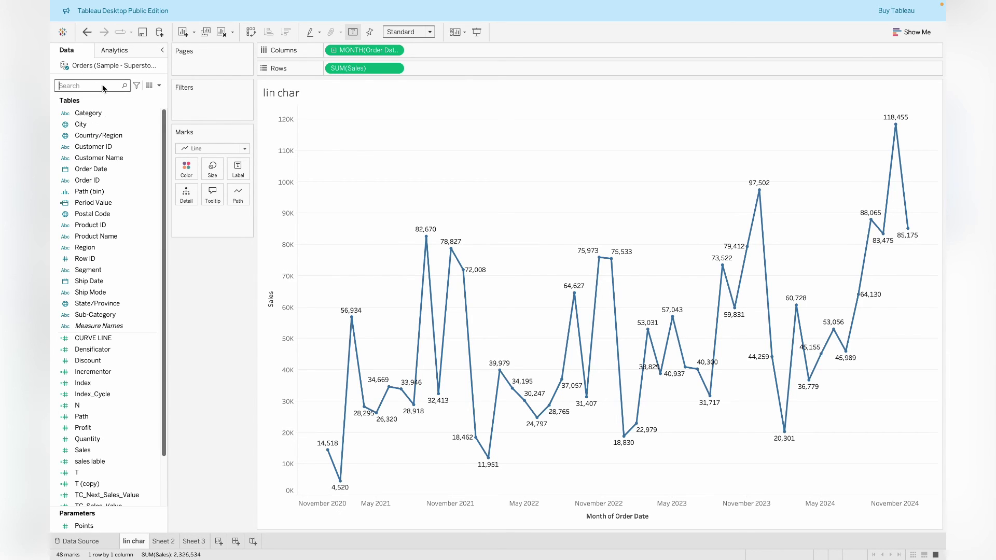
{"action": "type", "text": "or"}
{"action": "left_click", "coordinate": [82, 125]}
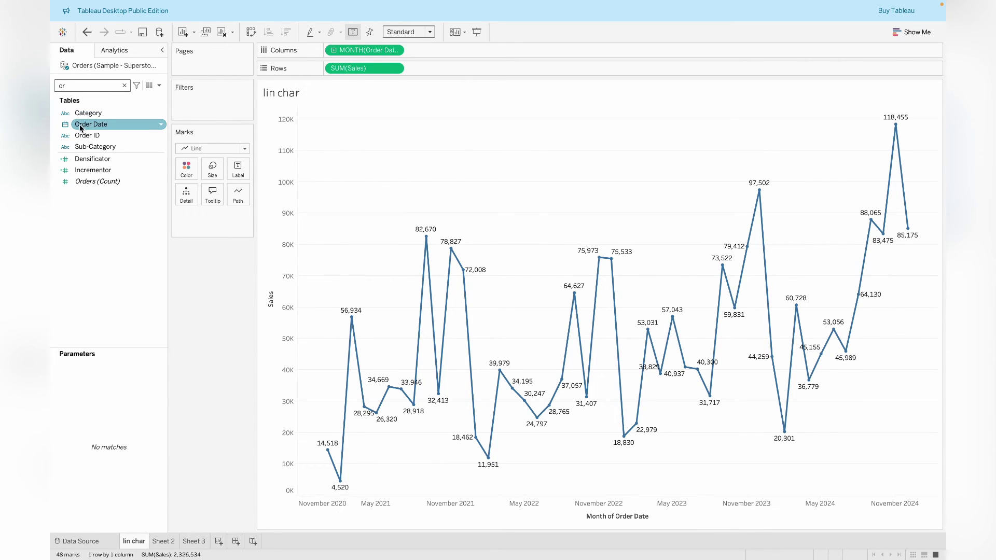
{"action": "left_click_drag", "start_coordinate": [82, 128], "coordinate": [211, 115]}
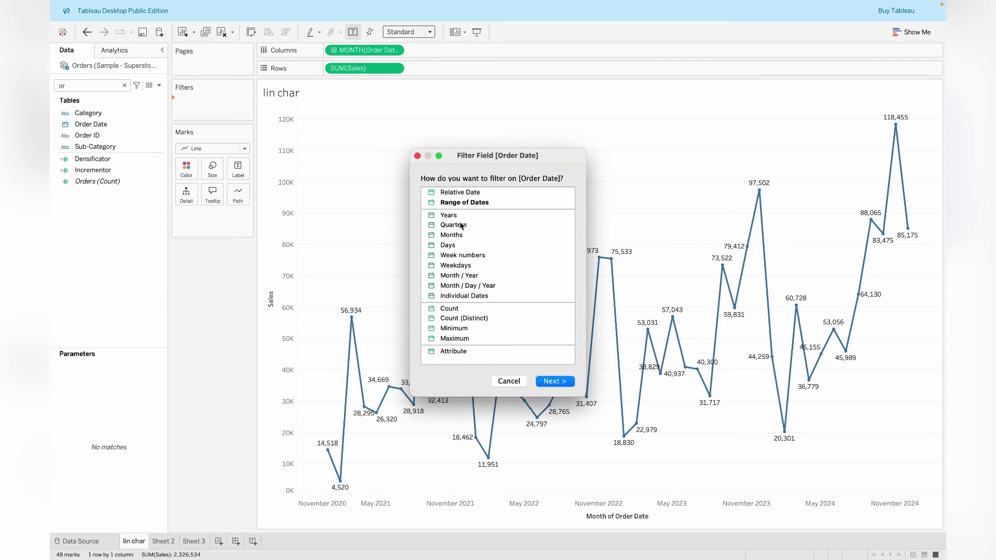
{"action": "left_click", "coordinate": [462, 225]}
{"action": "left_click", "coordinate": [461, 218]}
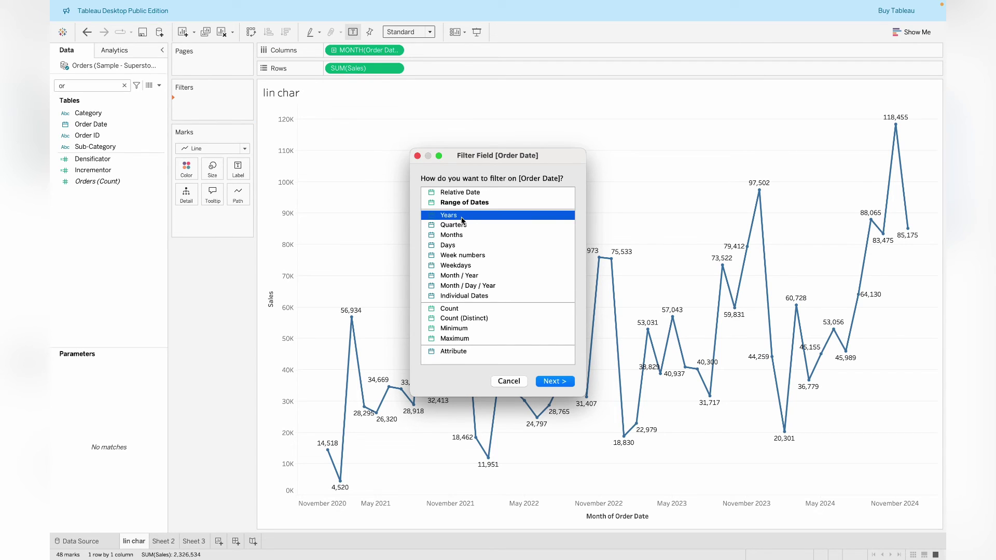
{"action": "left_click", "coordinate": [551, 382]}
{"action": "left_click", "coordinate": [405, 189]}
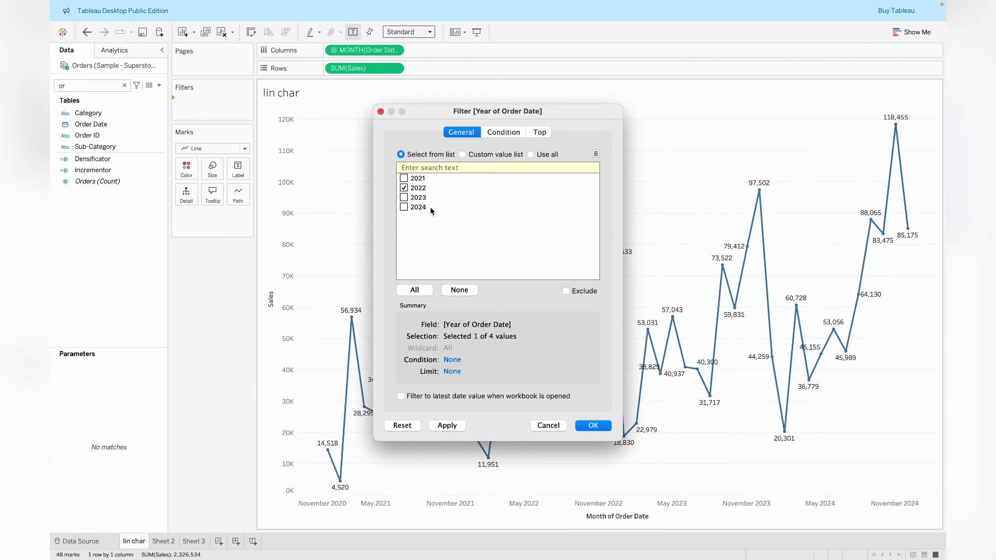
{"action": "left_click", "coordinate": [586, 428]}
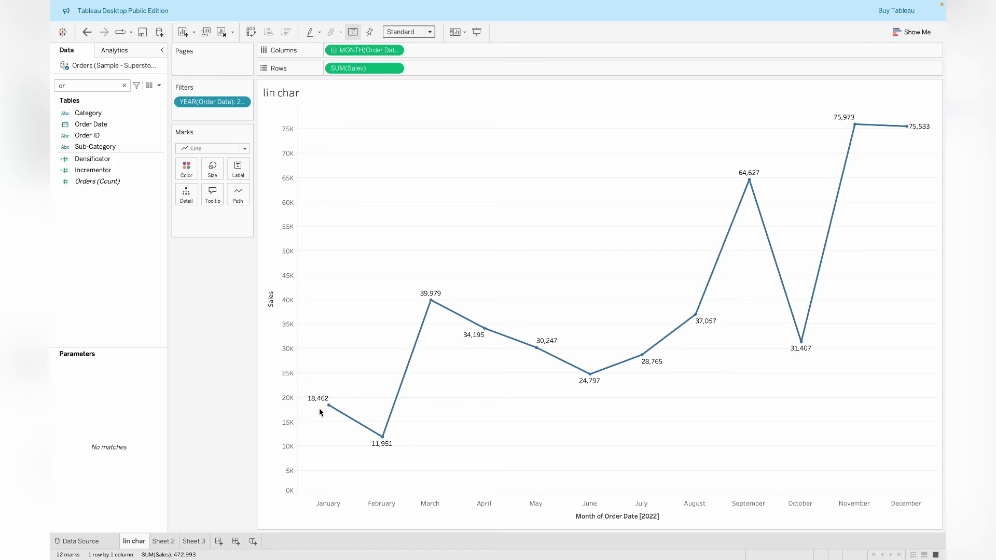
Step: Compare the January and February sales labels on the lin char line with those on the Sheet 3 curve
{"action": "mouse_move", "coordinate": [317, 402]}
{"action": "left_click", "coordinate": [194, 542]}
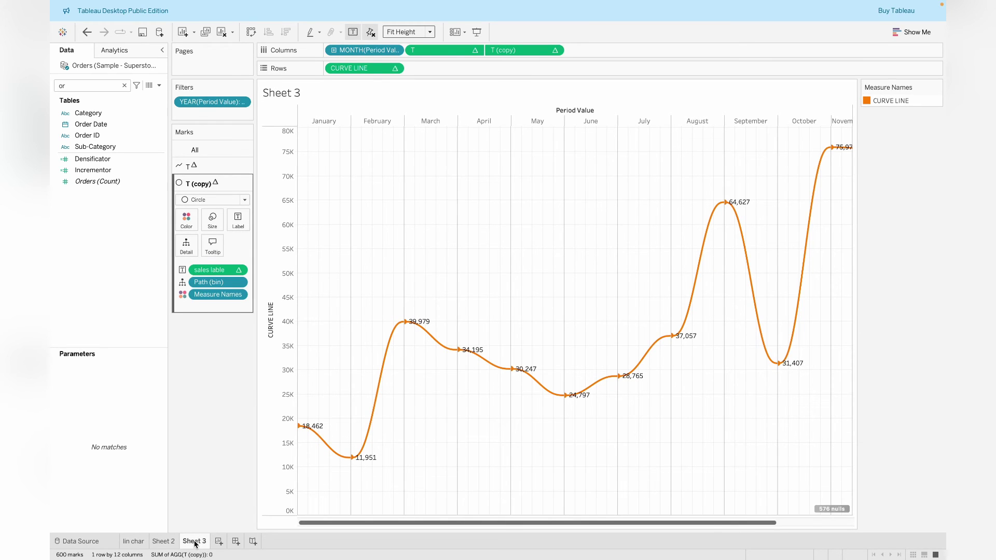
{"action": "mouse_move", "coordinate": [310, 433]}
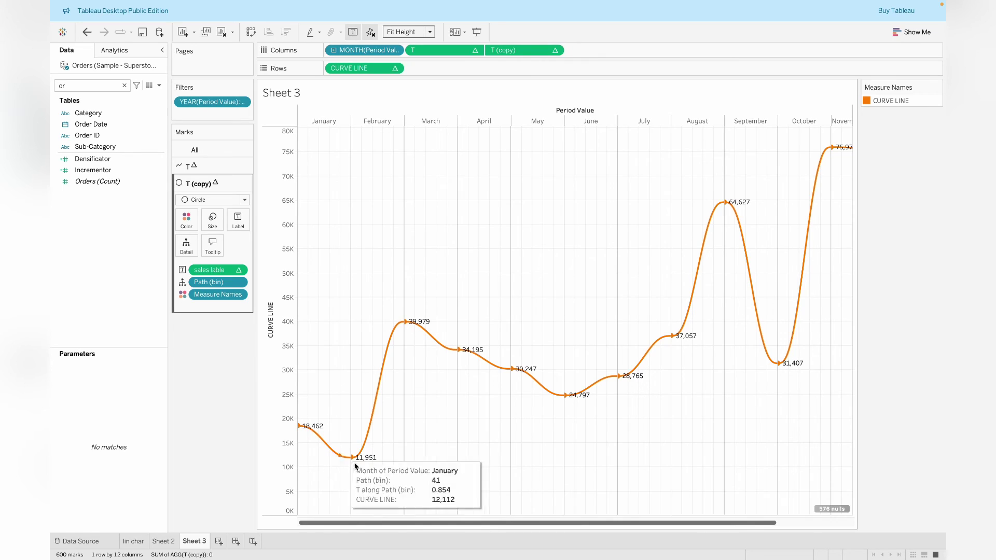
{"action": "mouse_move", "coordinate": [354, 460]}
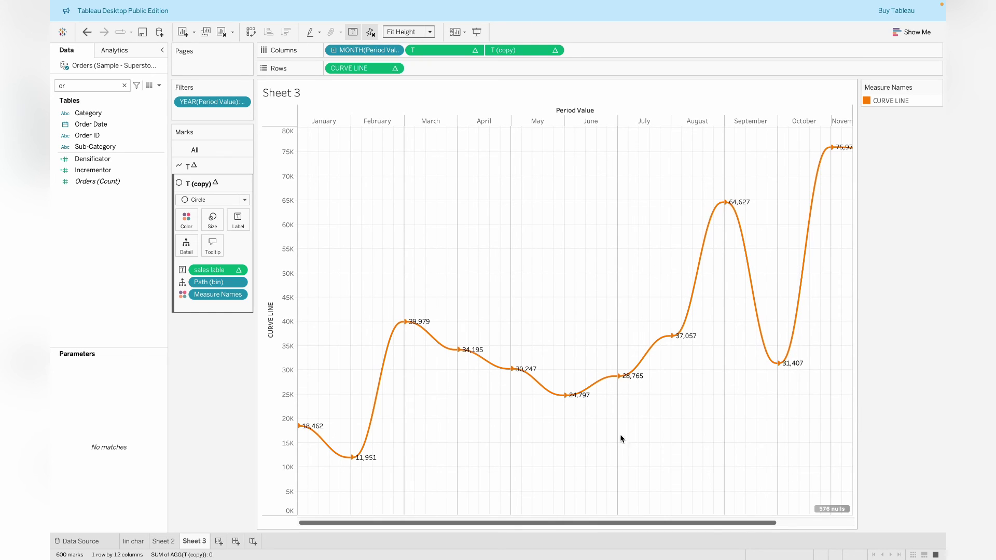
Step: Find the Segment field, try it as the color of the T (copy) marks only, and remove it again
{"action": "left_click", "coordinate": [124, 85]}
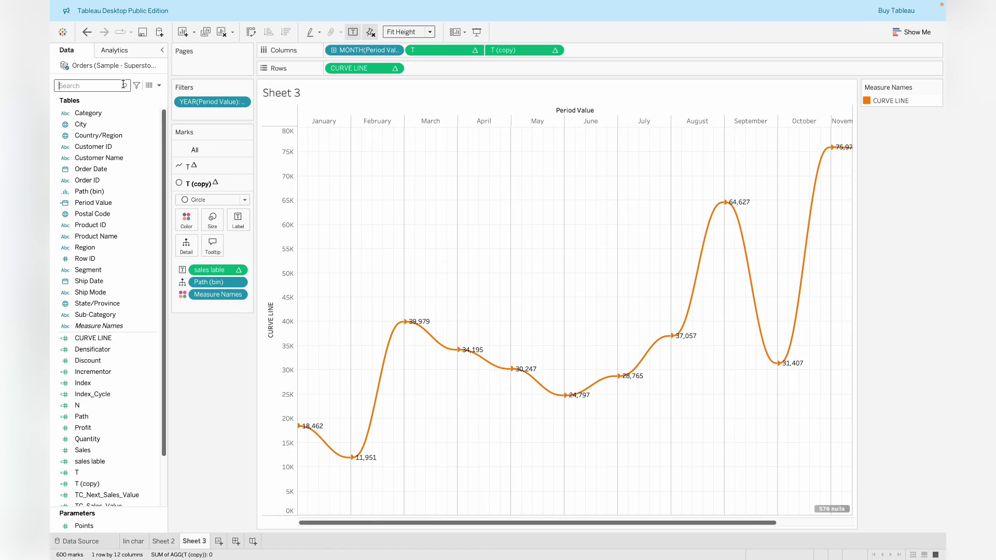
{"action": "type", "text": "se"}
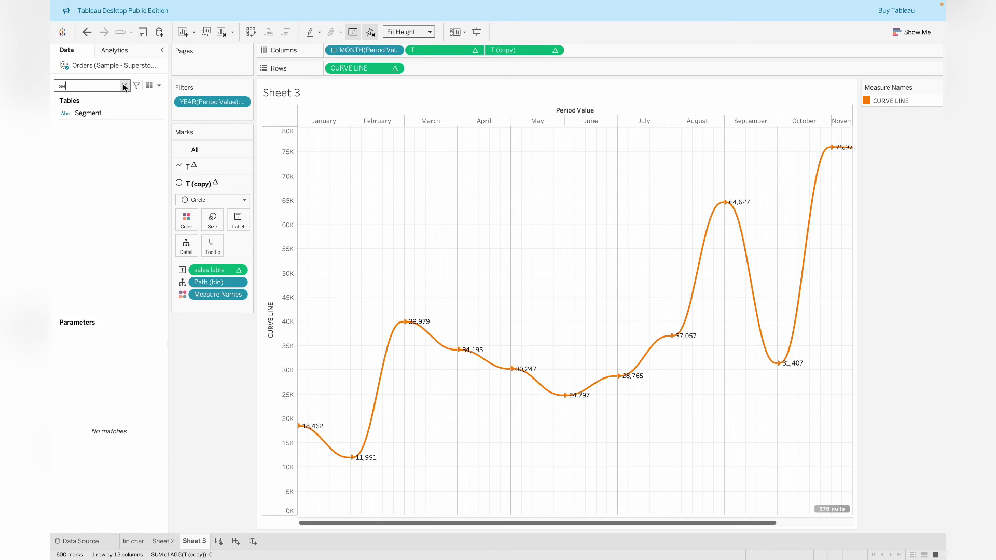
{"action": "left_click", "coordinate": [103, 114]}
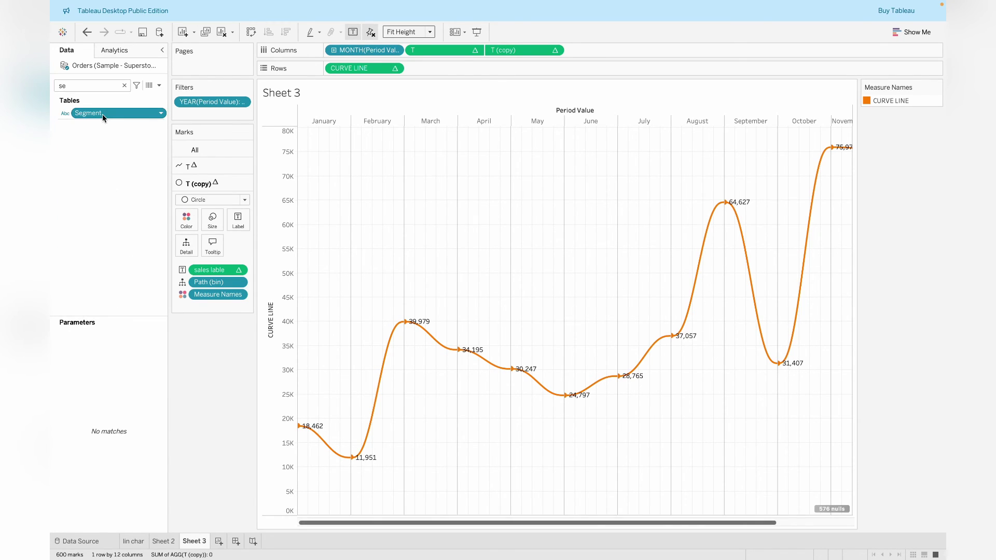
{"action": "left_click_drag", "start_coordinate": [101, 115], "coordinate": [185, 223]}
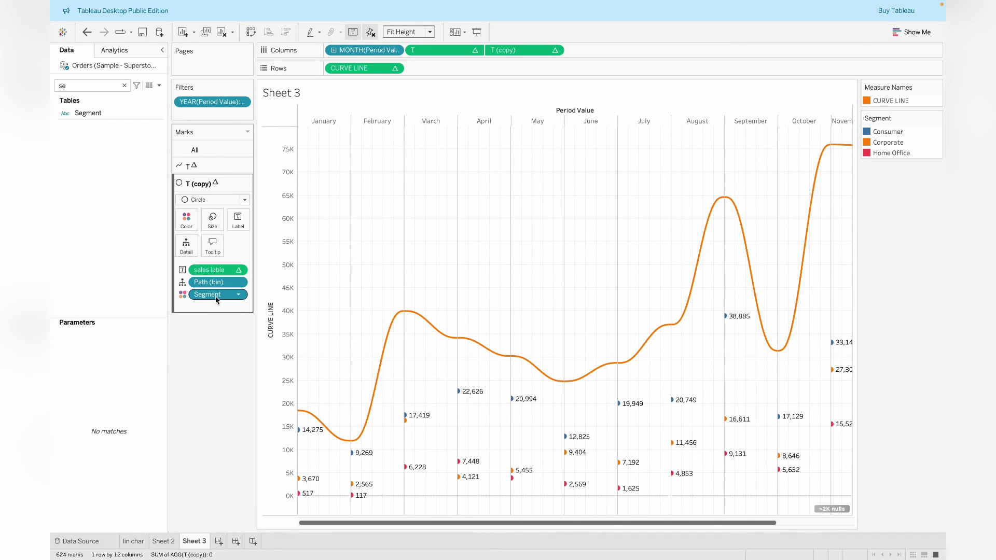
{"action": "left_click_drag", "start_coordinate": [208, 295], "coordinate": [229, 408]}
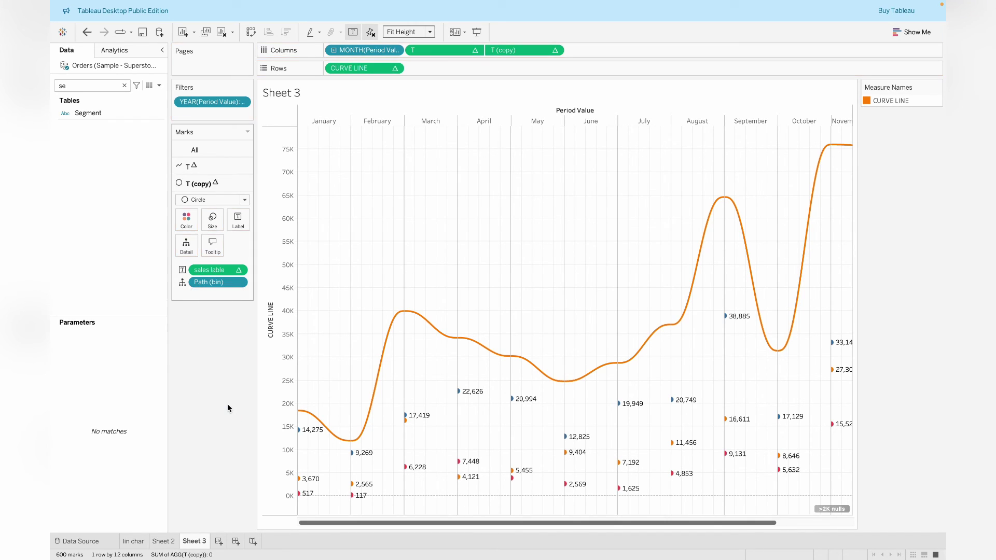
Step: Color the marks of both T and T (copy) by Segment
{"action": "left_click", "coordinate": [195, 150]}
{"action": "left_click", "coordinate": [81, 114]}
{"action": "left_click_drag", "start_coordinate": [81, 115], "coordinate": [181, 189]}
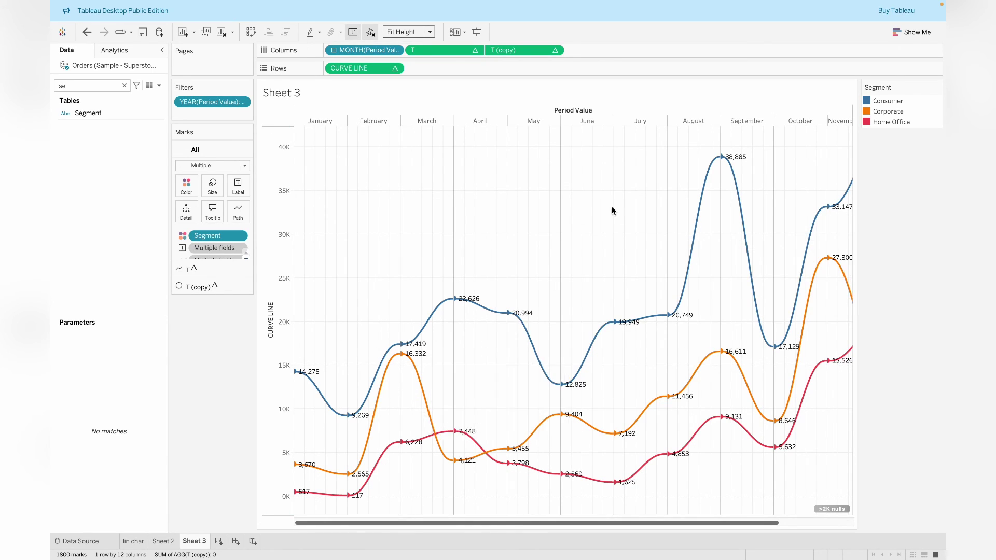
Step: Format the lines of Sheet 3 with zero lines and axis ticks set to None
{"action": "right_click", "coordinate": [504, 228]}
{"action": "left_click", "coordinate": [542, 261]}
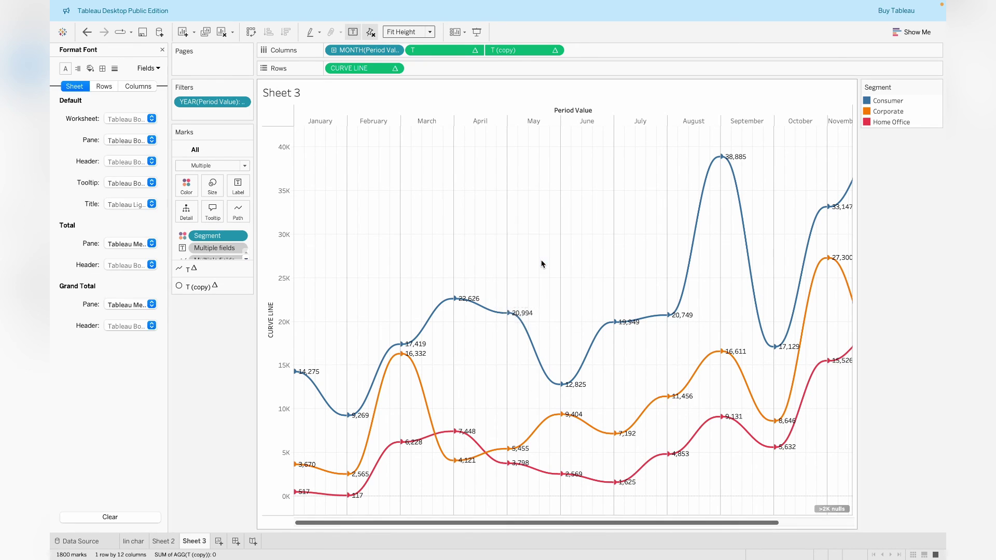
{"action": "left_click", "coordinate": [102, 69]}
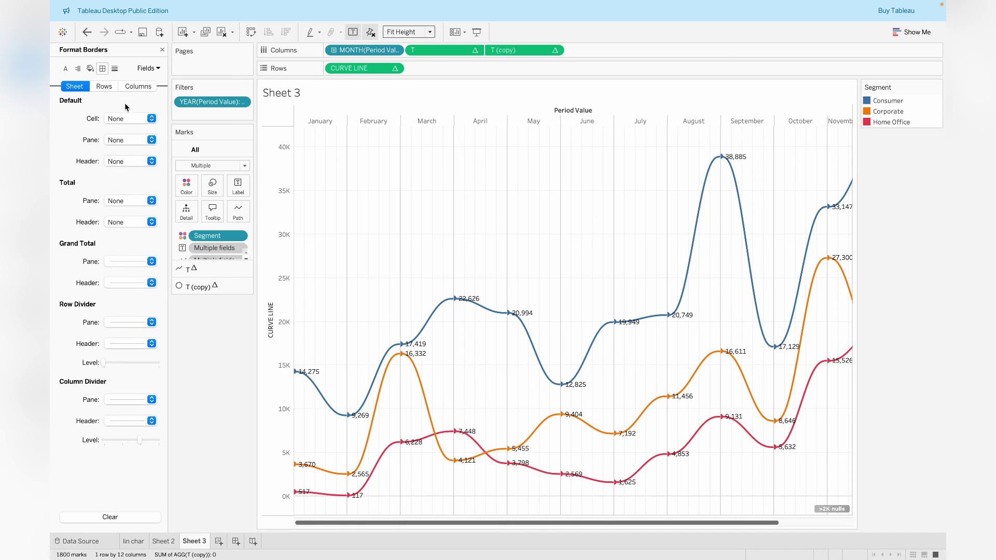
{"action": "left_click", "coordinate": [115, 69]}
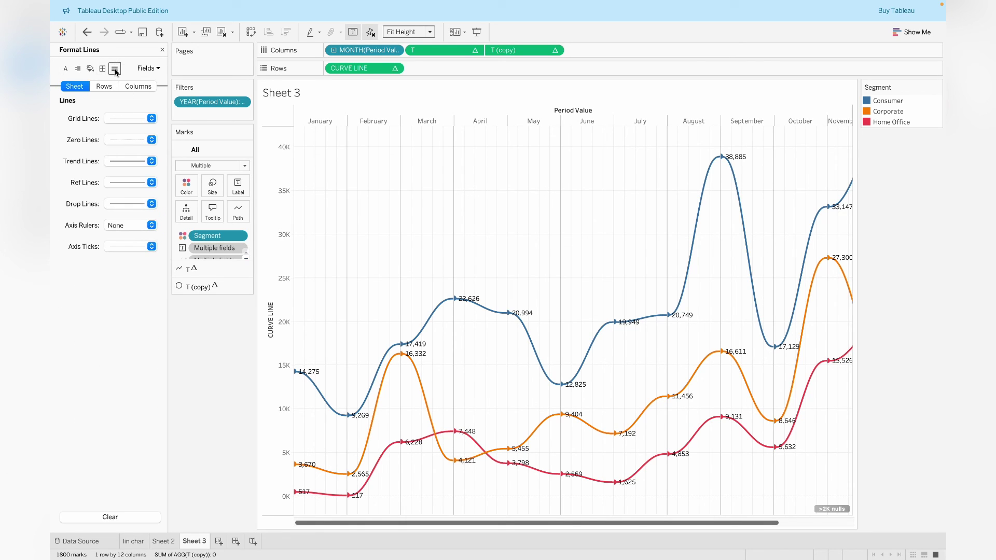
{"action": "left_click", "coordinate": [132, 141]}
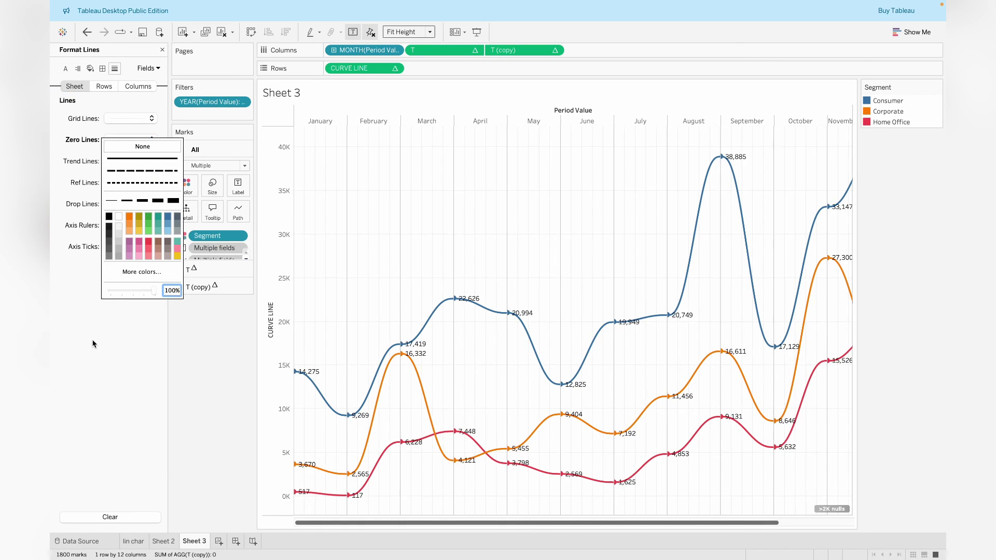
{"action": "left_click", "coordinate": [138, 147]}
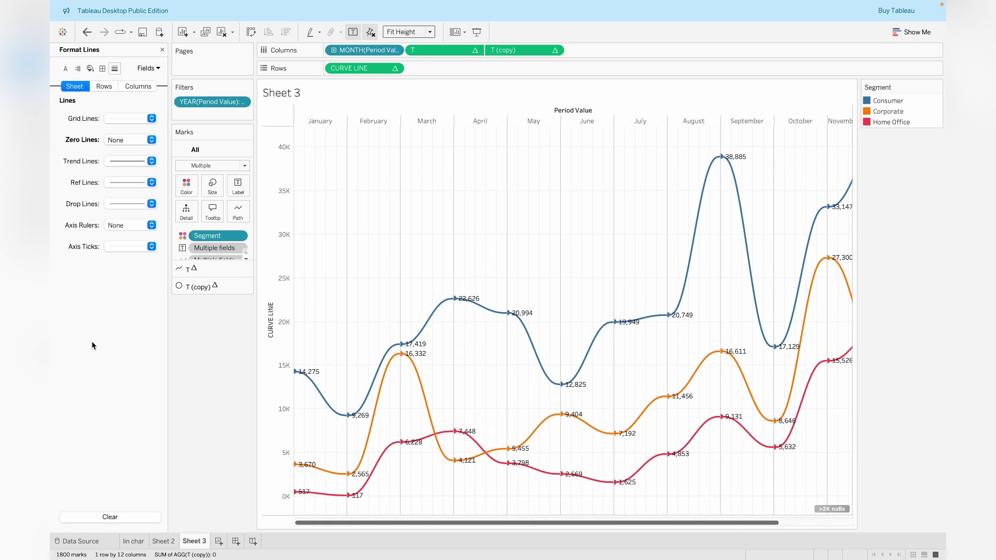
{"action": "left_click", "coordinate": [128, 247]}
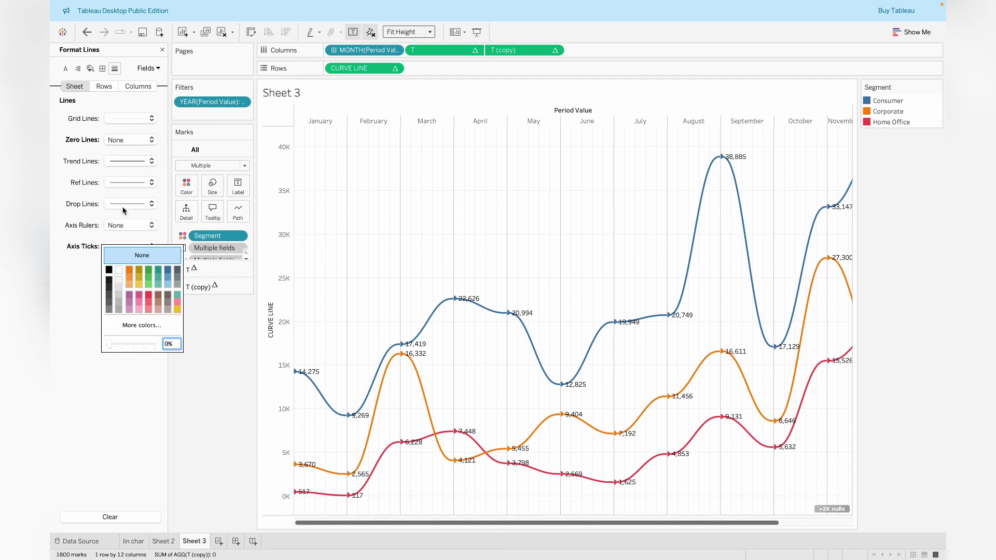
Step: Set the pane borders of the row divider and the column divider to None
{"action": "left_click", "coordinate": [102, 68]}
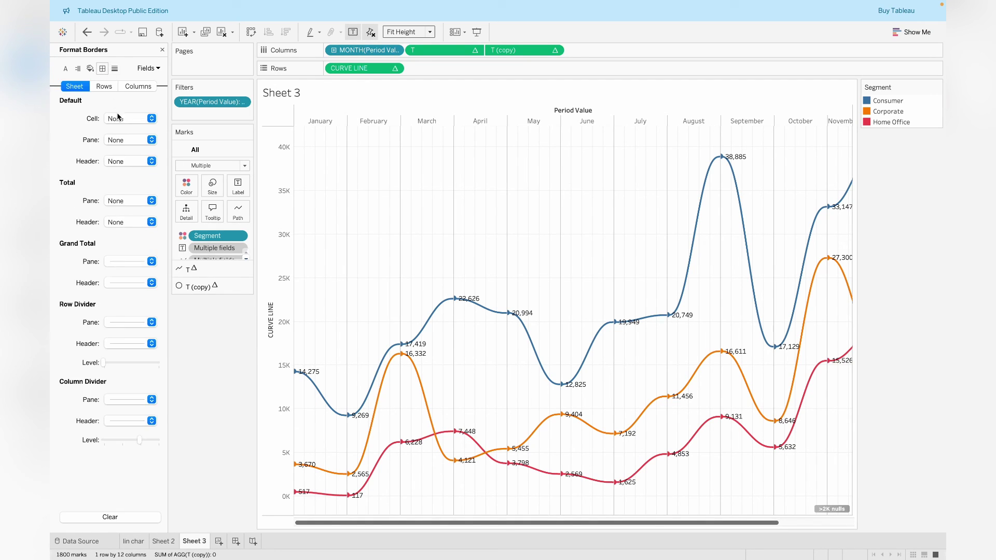
{"action": "left_click", "coordinate": [135, 322]}
{"action": "left_click", "coordinate": [55, 371]}
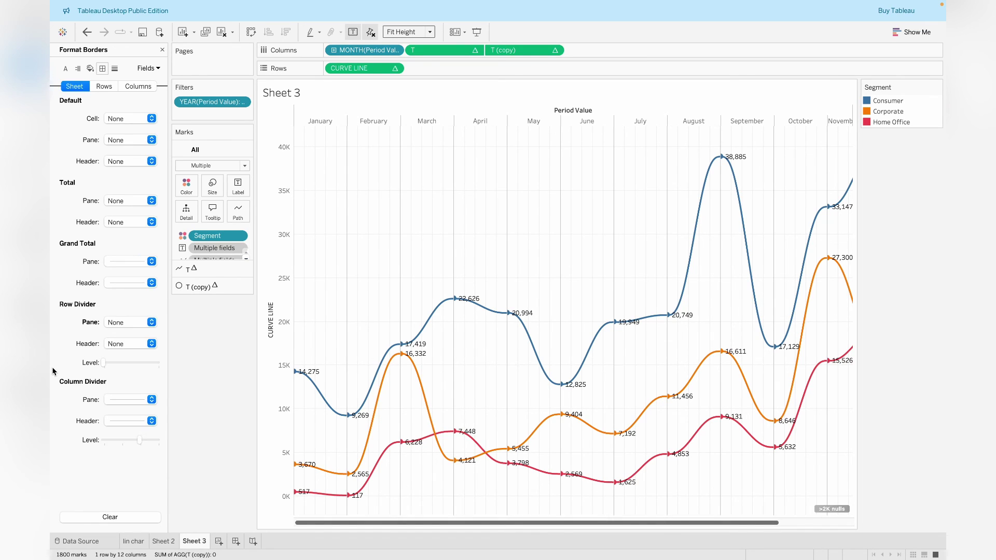
{"action": "left_click", "coordinate": [126, 400]}
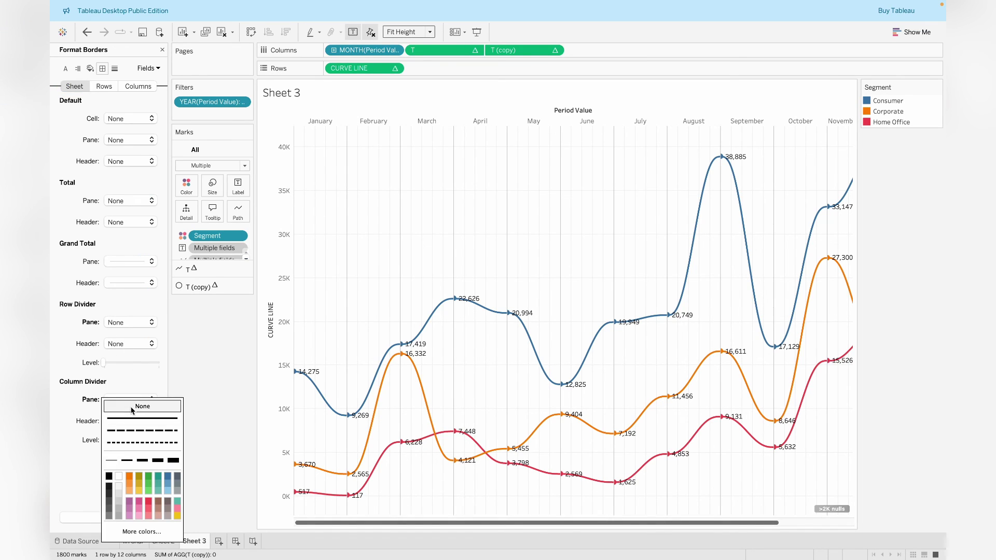
{"action": "left_click", "coordinate": [67, 472]}
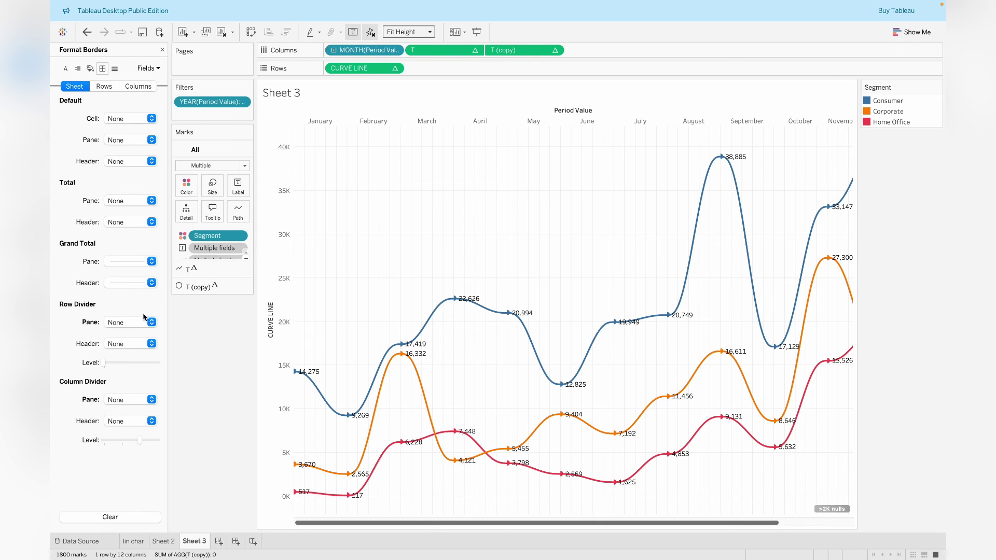
Step: Set the grand total header and pane borders to None
{"action": "left_click", "coordinate": [132, 284]}
{"action": "left_click", "coordinate": [132, 264]}
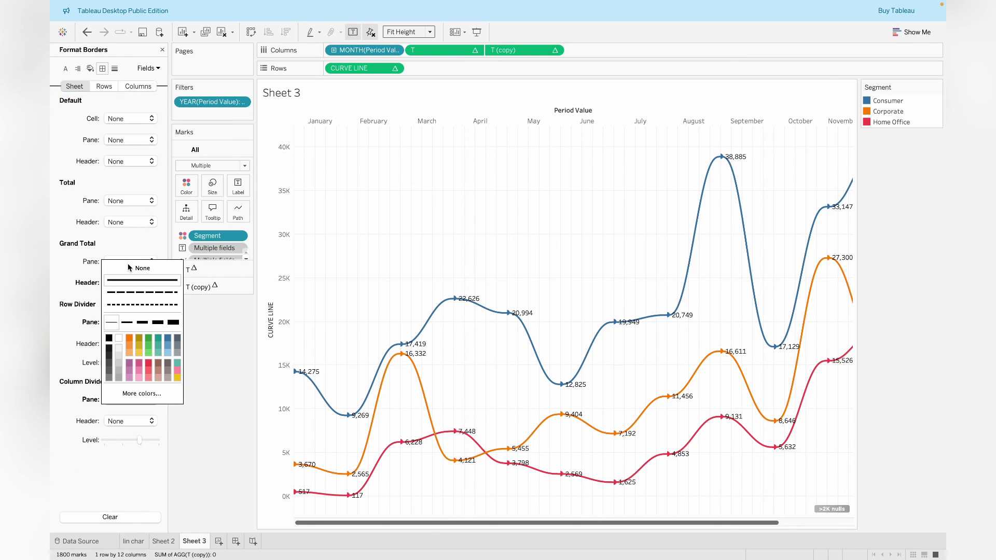
{"action": "left_click", "coordinate": [434, 228]}
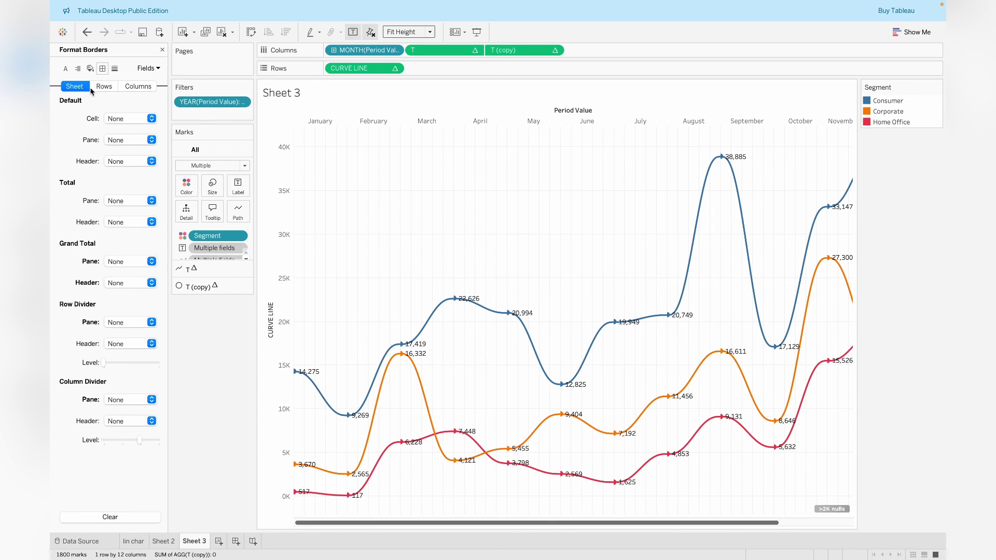
Step: Set the grid lines of the sheet to None
{"action": "left_click", "coordinate": [115, 68]}
{"action": "left_click", "coordinate": [139, 119]}
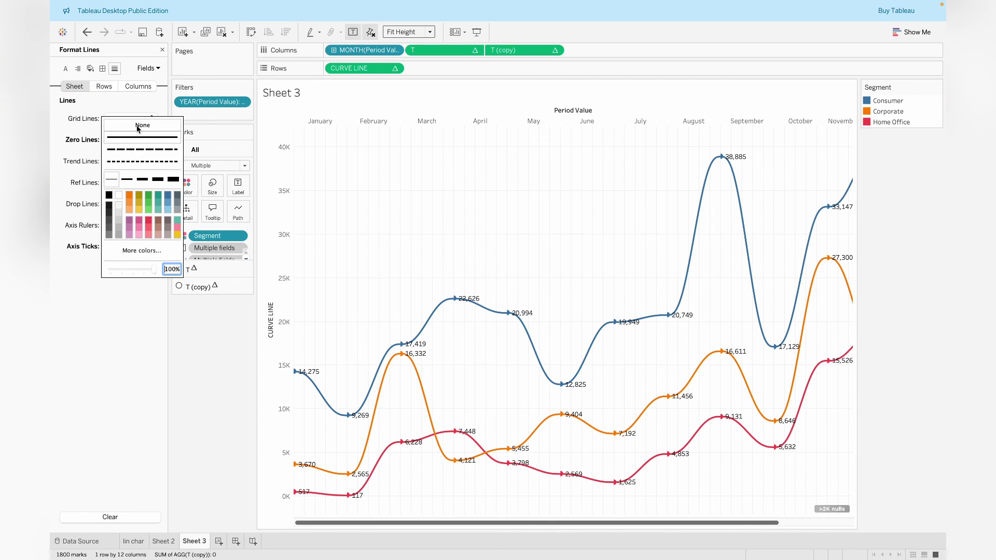
{"action": "left_click", "coordinate": [138, 128]}
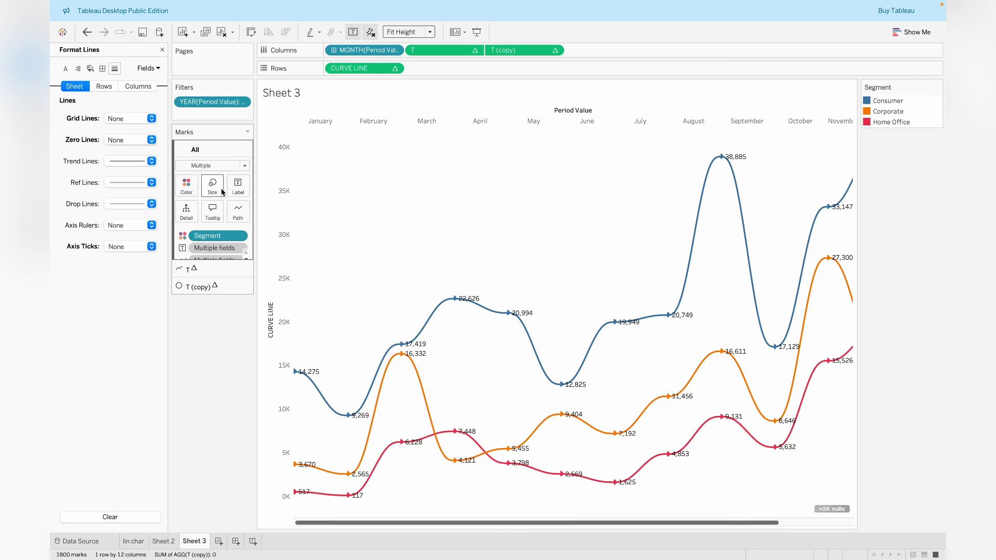
Step: Edit the label text of the T (copy) marks, adding an empty line above the sales lable value
{"action": "left_click", "coordinate": [204, 286]}
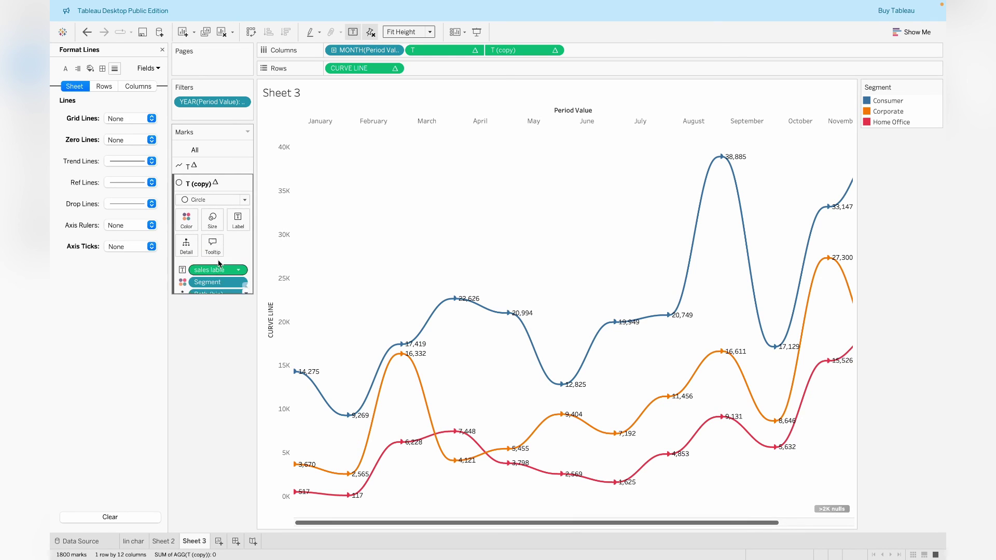
{"action": "left_click", "coordinate": [238, 218]}
{"action": "left_click", "coordinate": [340, 265]}
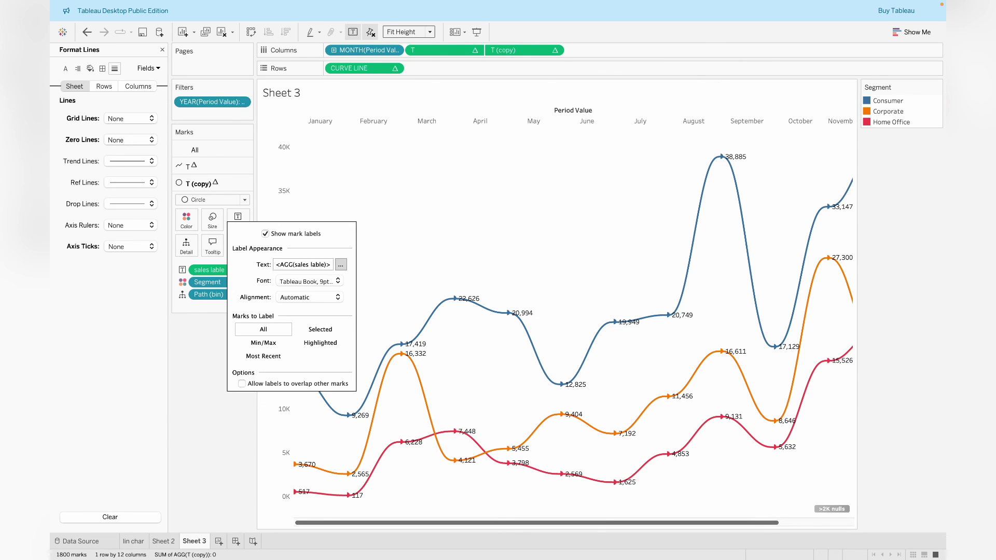
{"action": "key", "text": "Return"}
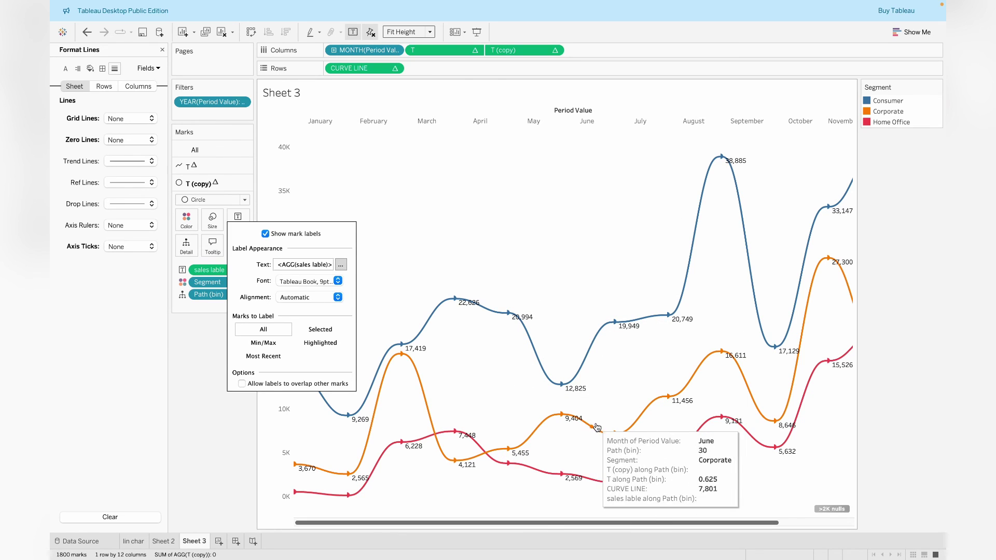
{"action": "left_click", "coordinate": [218, 378]}
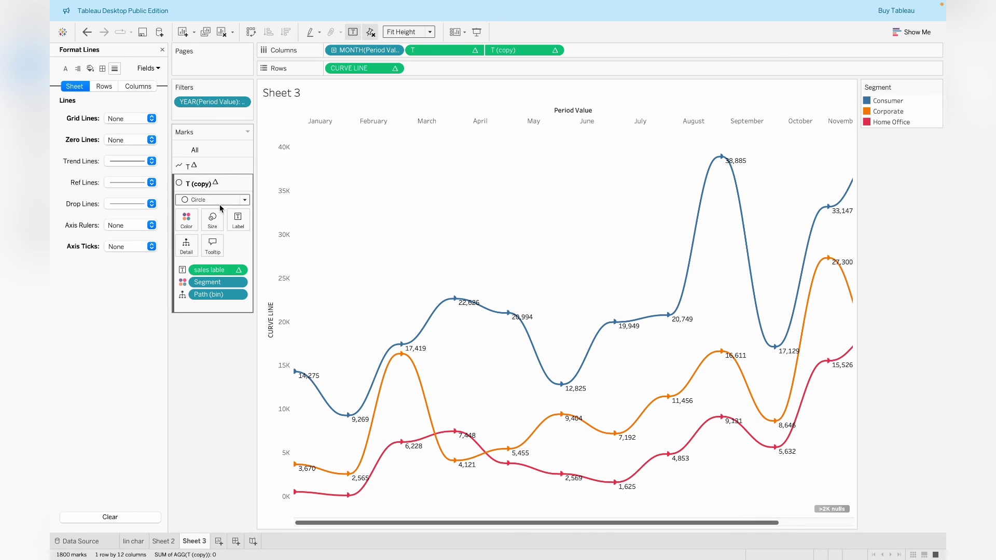
Step: Try Area as the mark type of T, and set it back to Line
{"action": "left_click", "coordinate": [210, 149]}
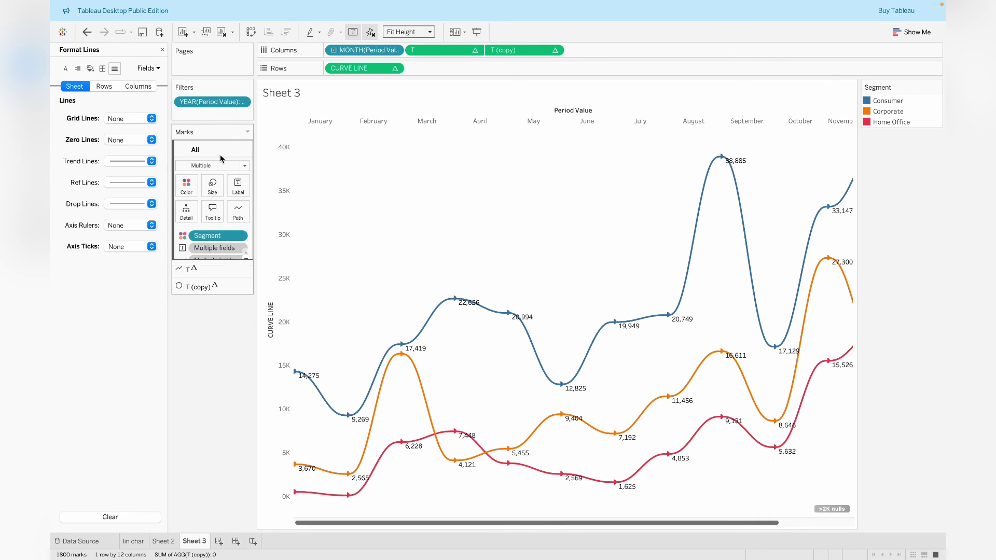
{"action": "left_click", "coordinate": [214, 268]}
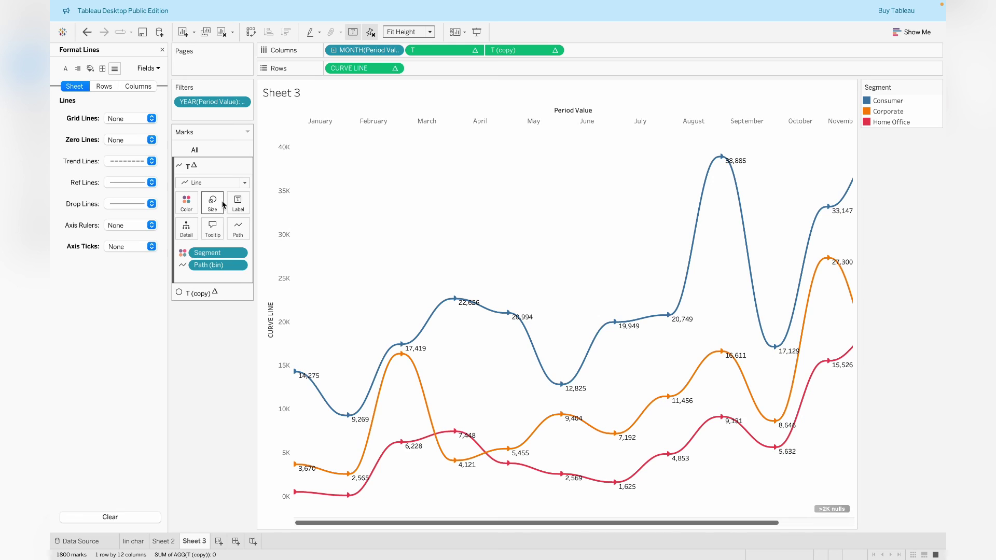
{"action": "left_click", "coordinate": [217, 183]}
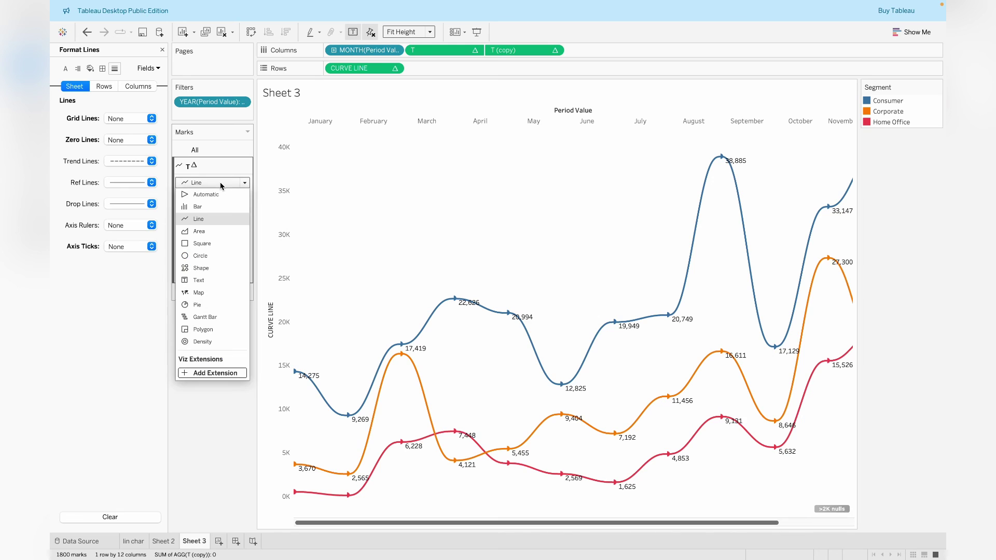
{"action": "left_click", "coordinate": [196, 231]}
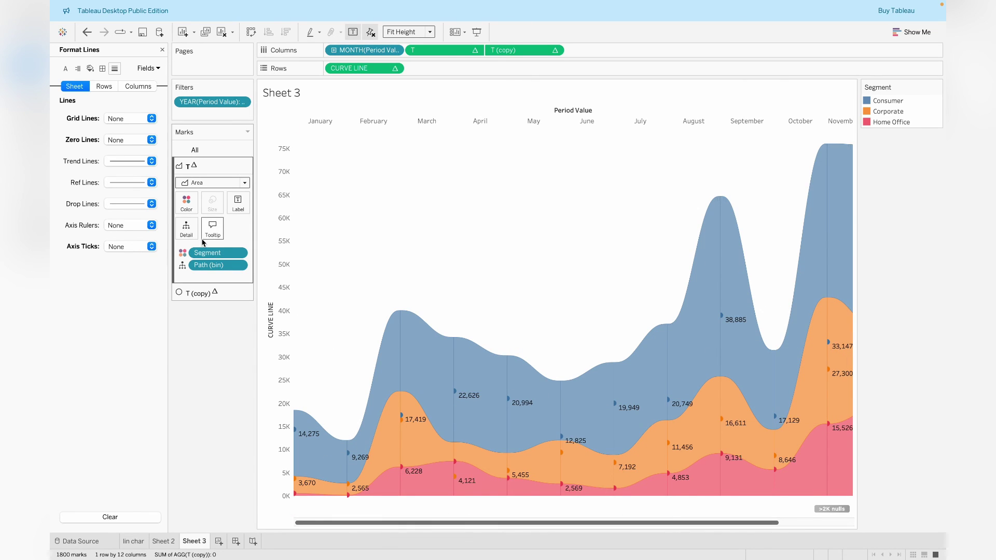
{"action": "left_click", "coordinate": [222, 186]}
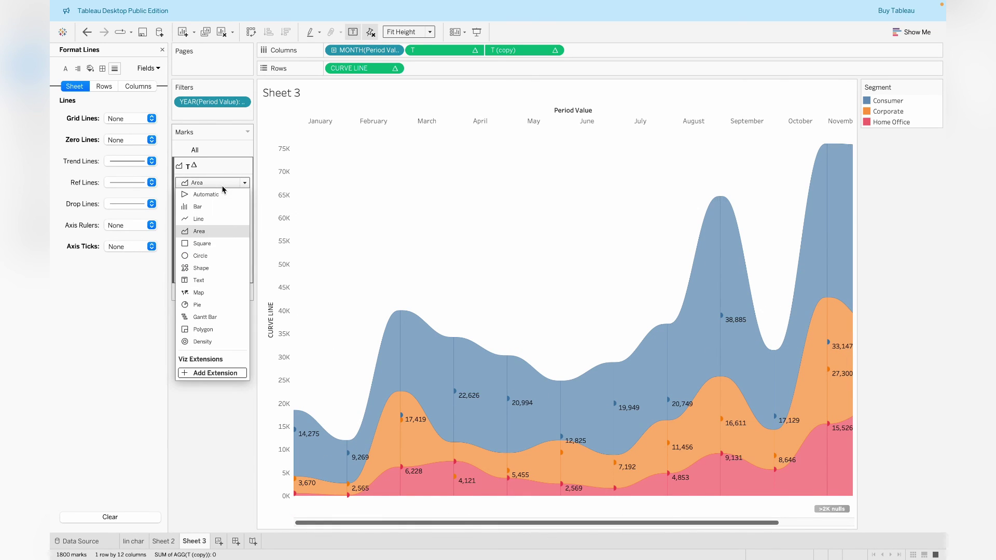
{"action": "left_click", "coordinate": [216, 223]}
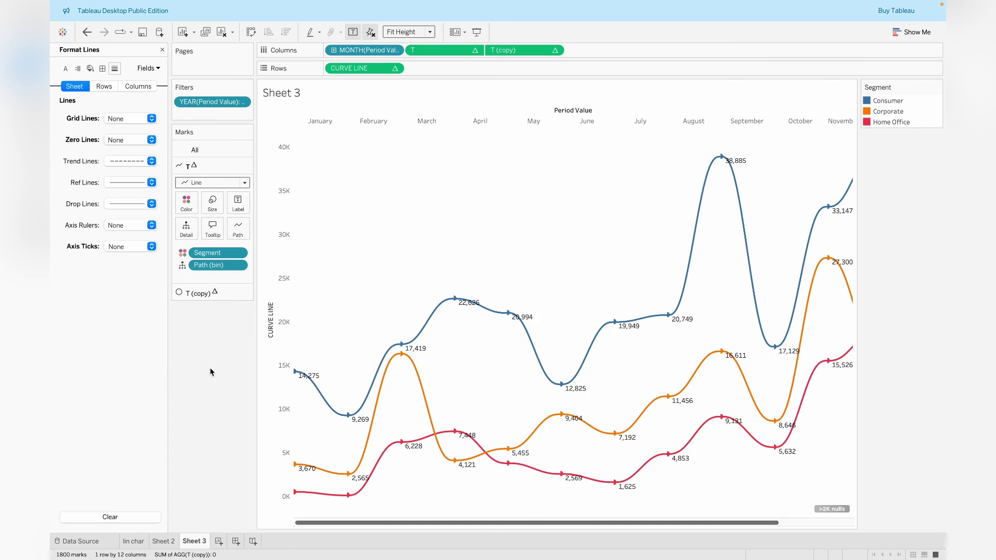